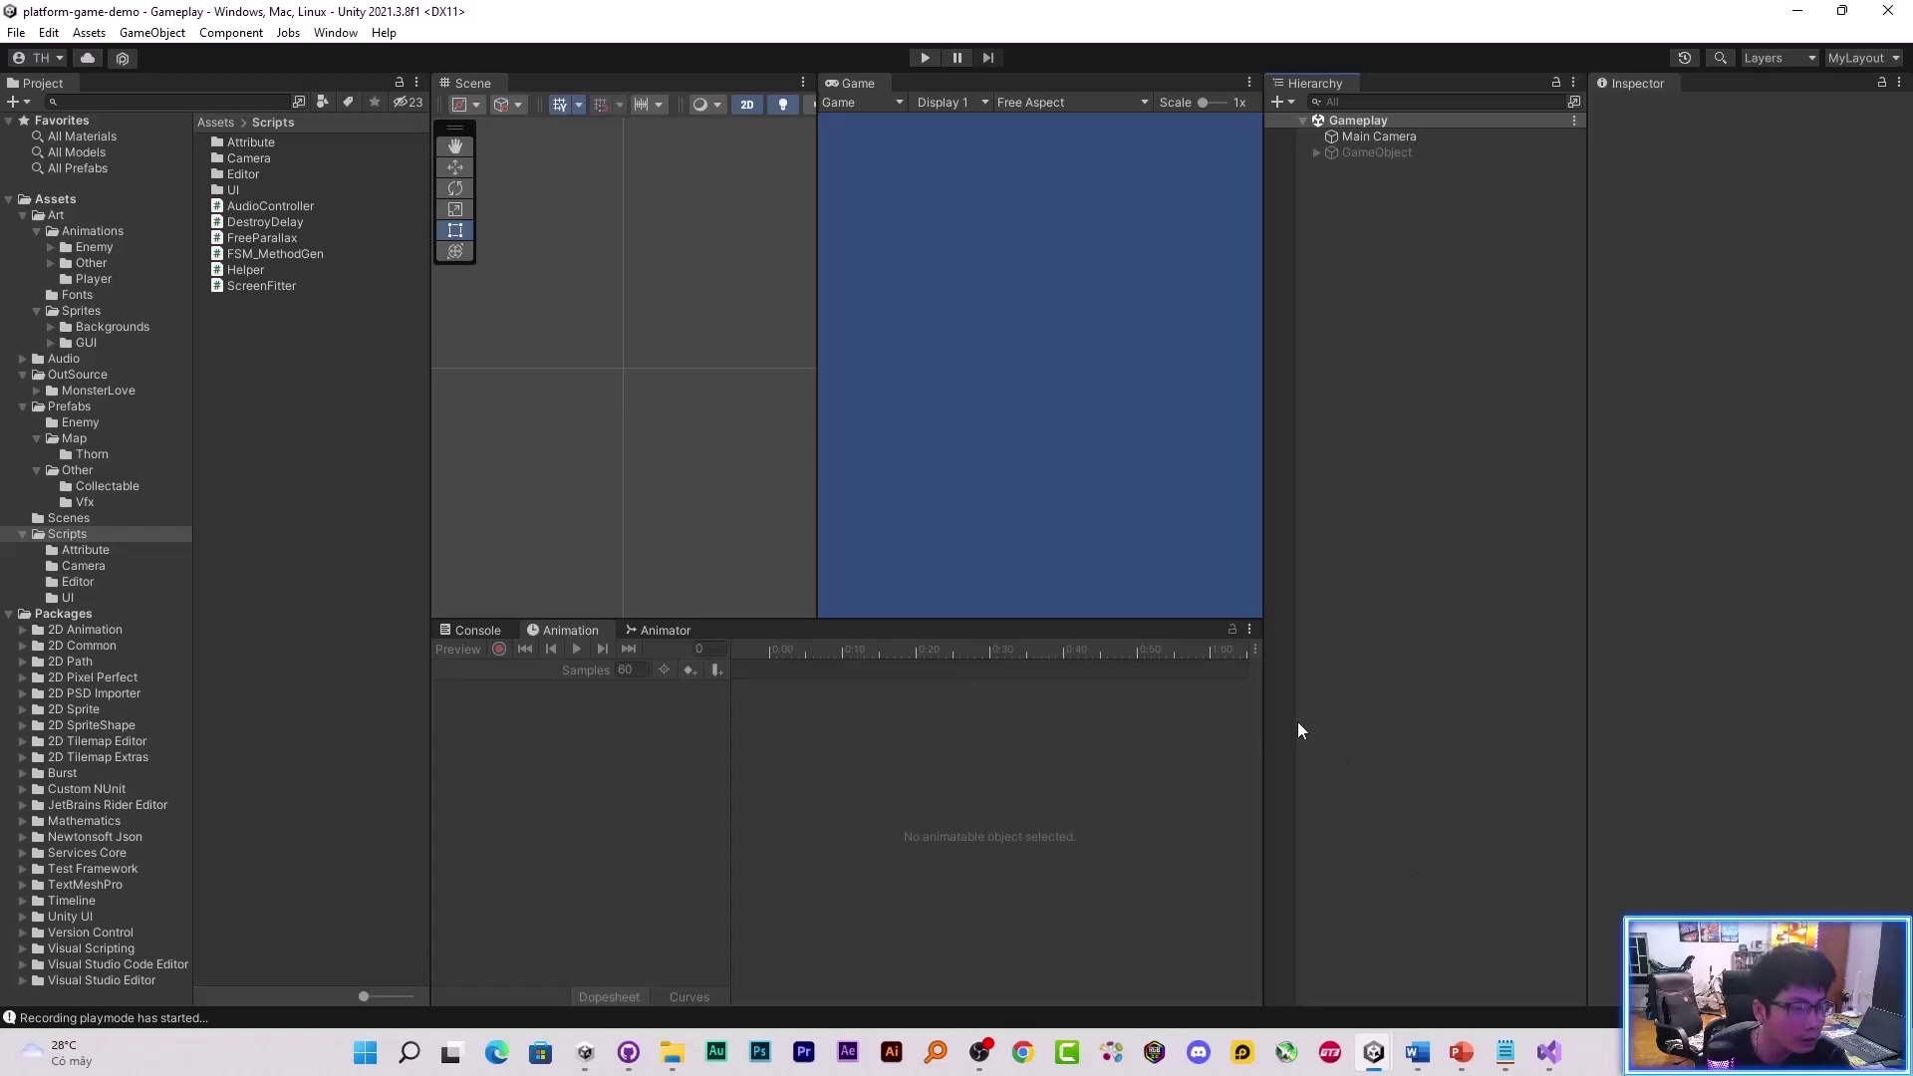
- Search Google in Chrome for 'fms', then refine the query to 'fms unity'
left_click(1022, 1054)
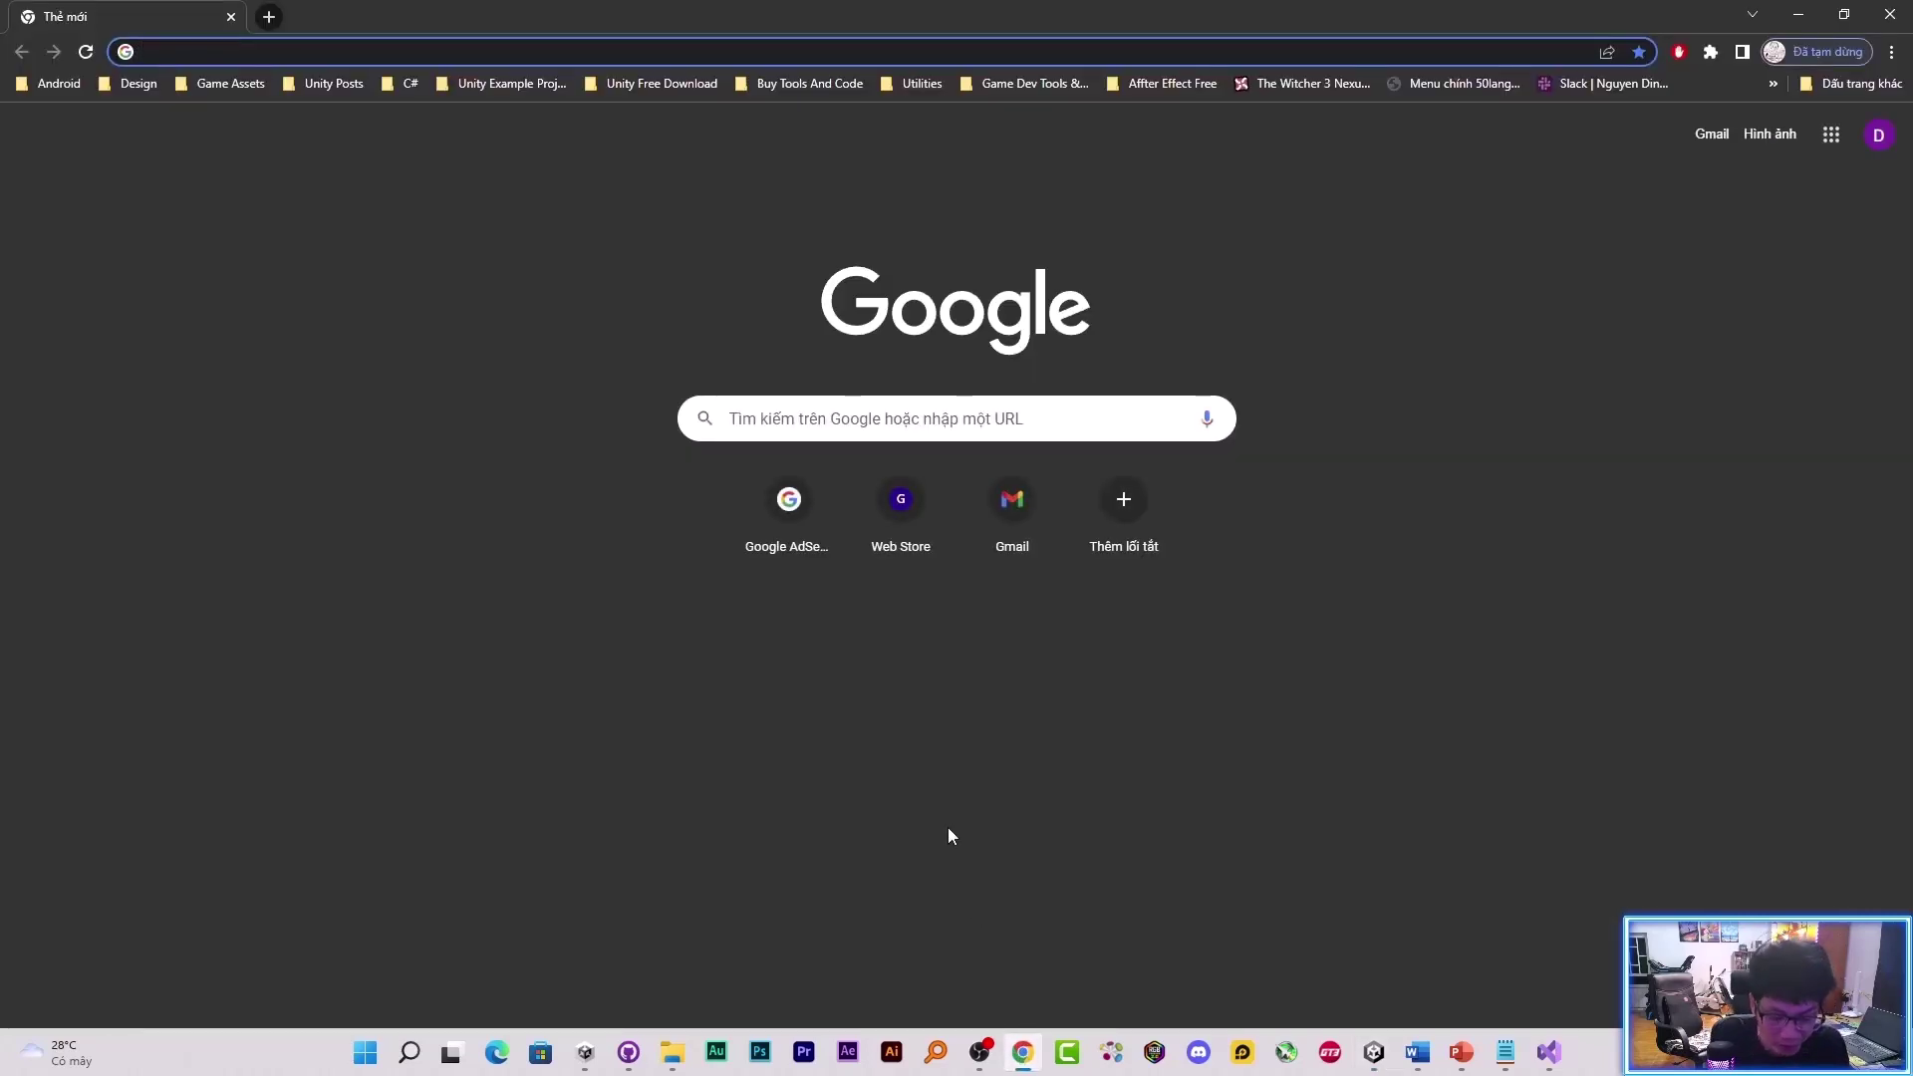
type("fms")
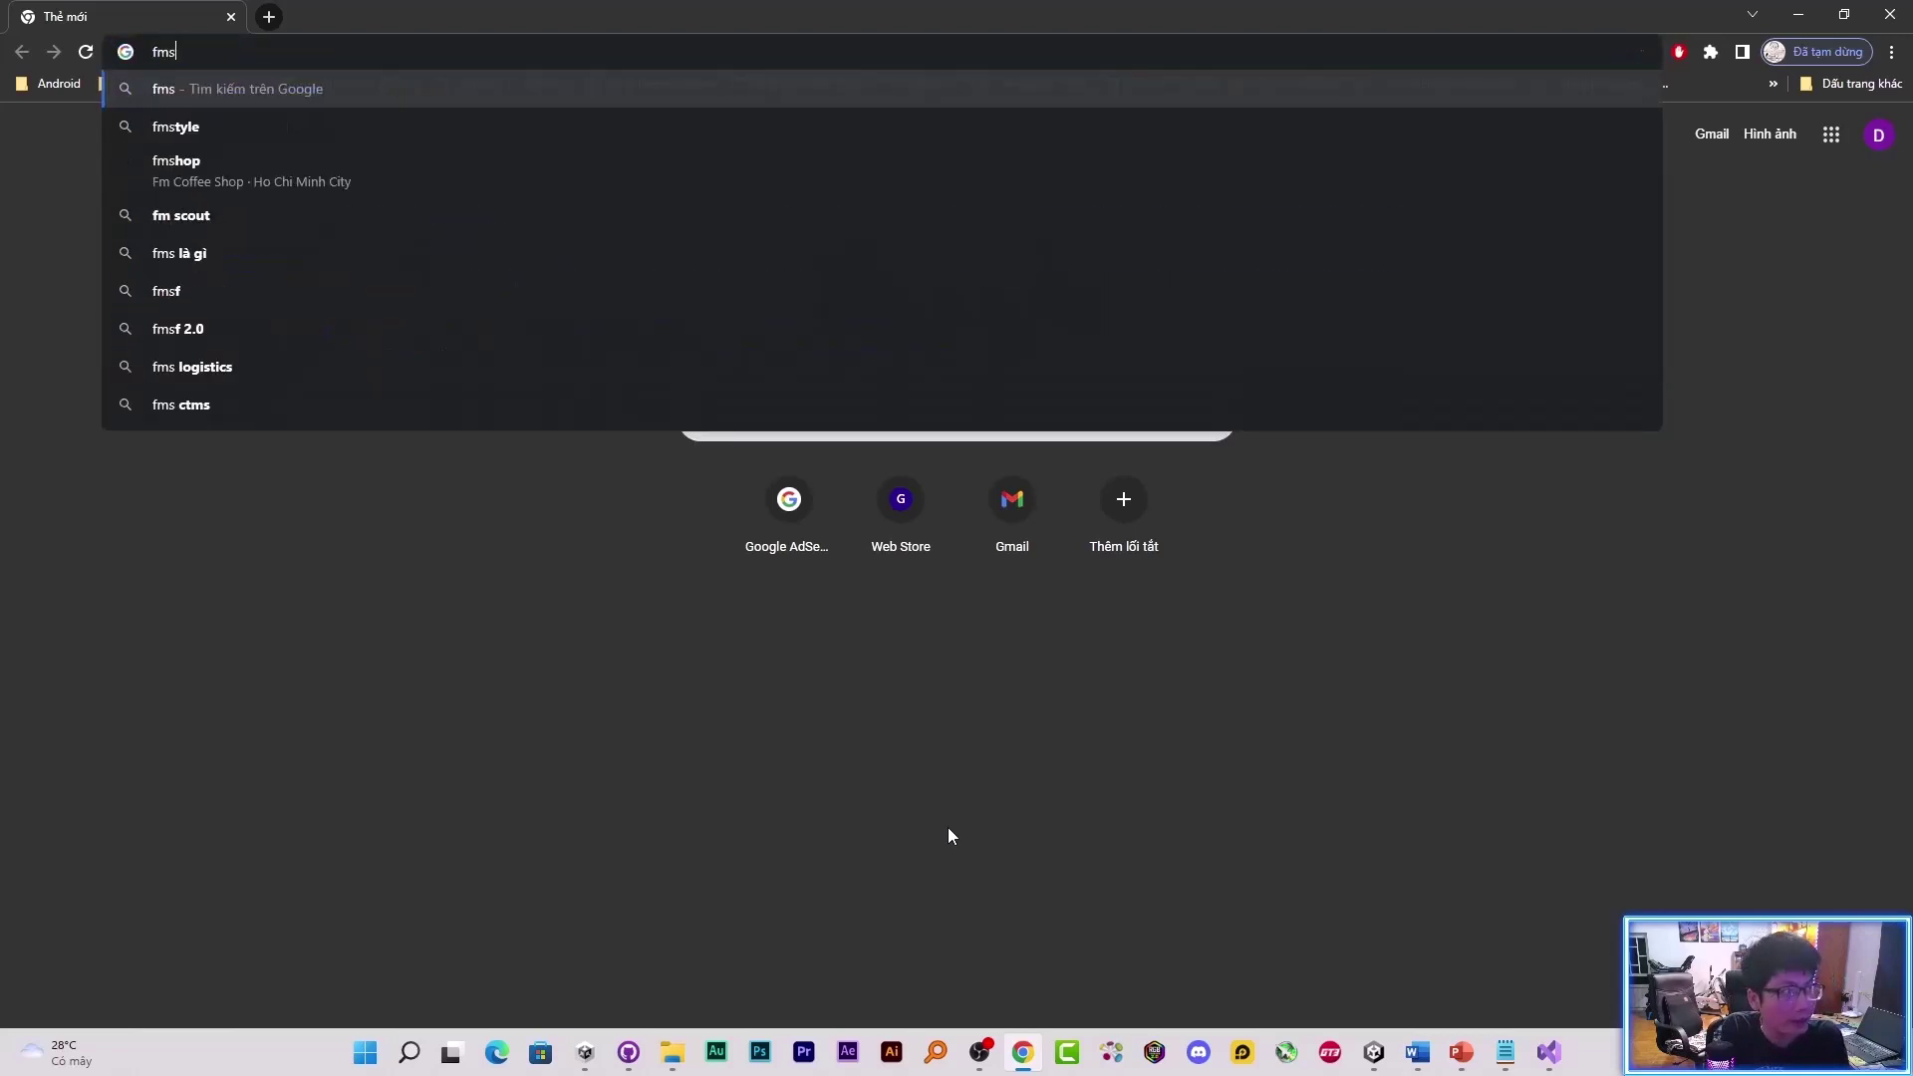
key("Return")
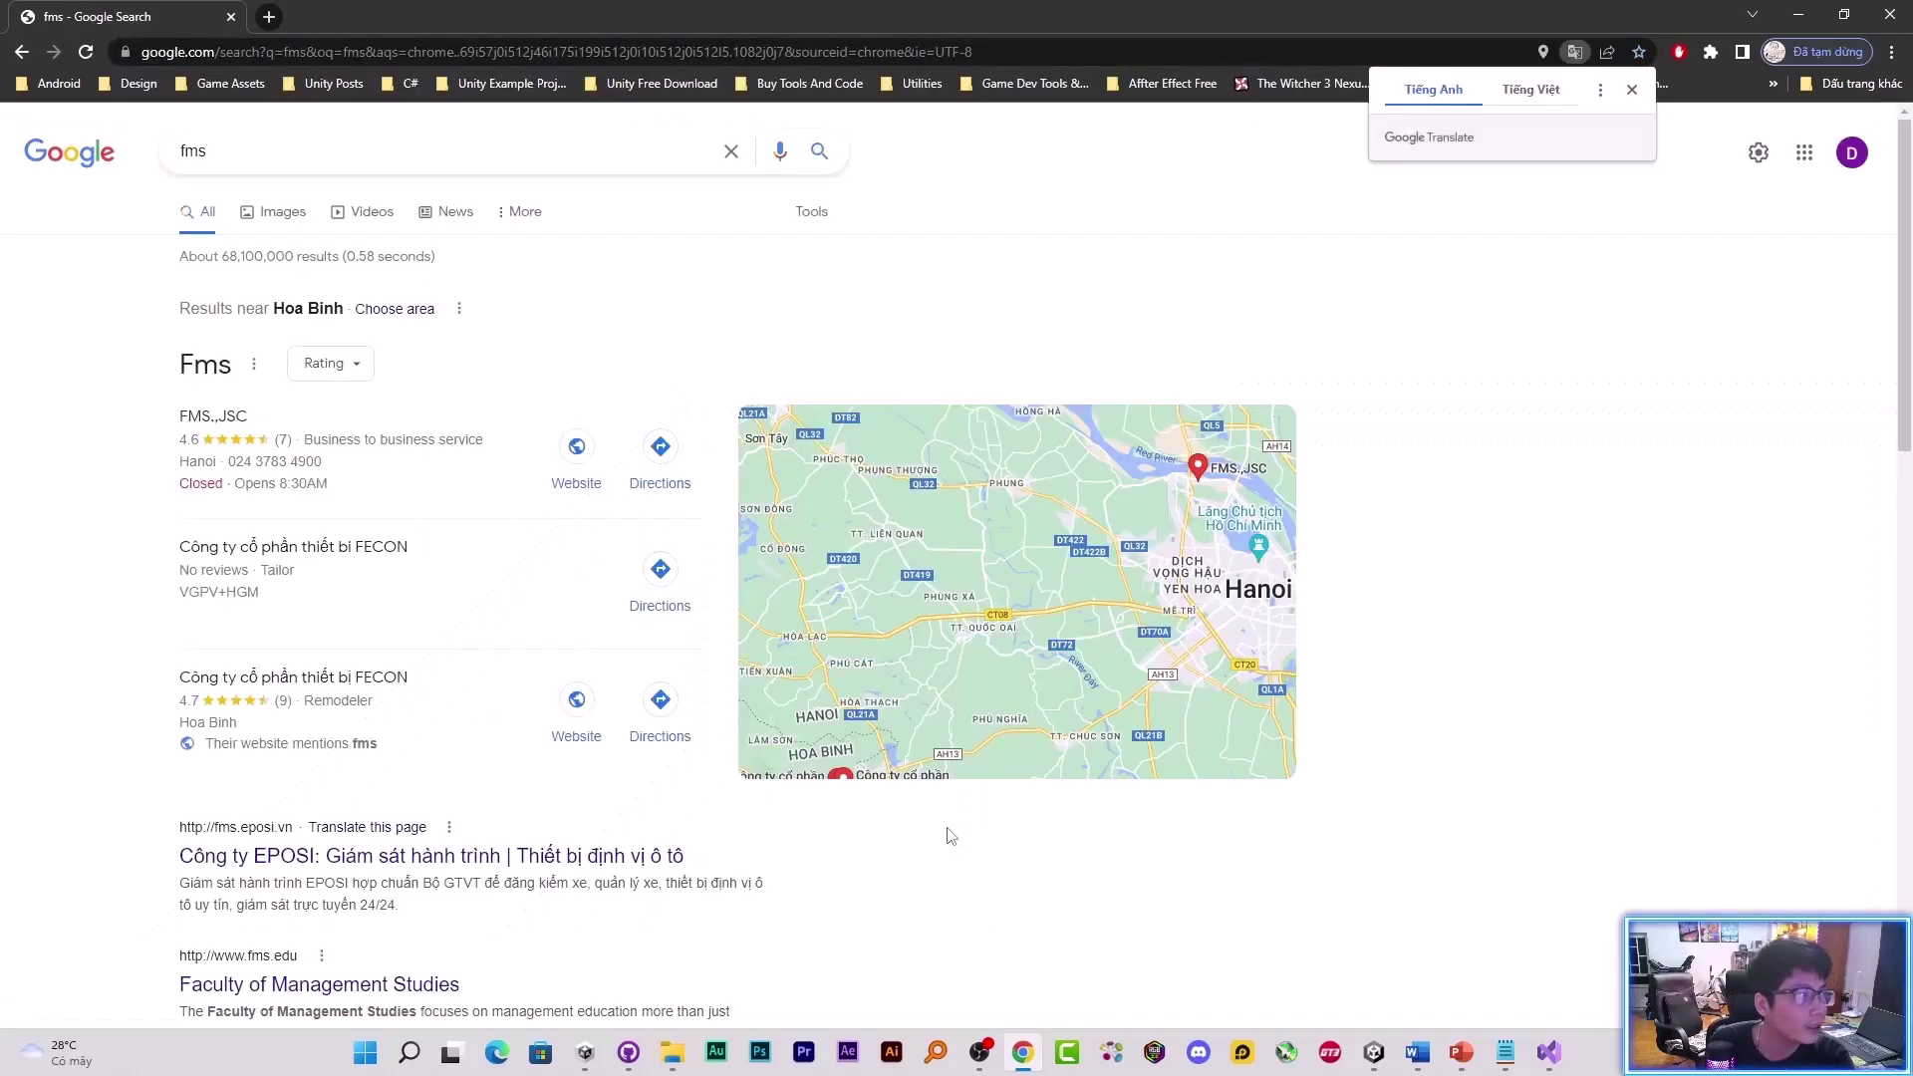
left_click(682, 148)
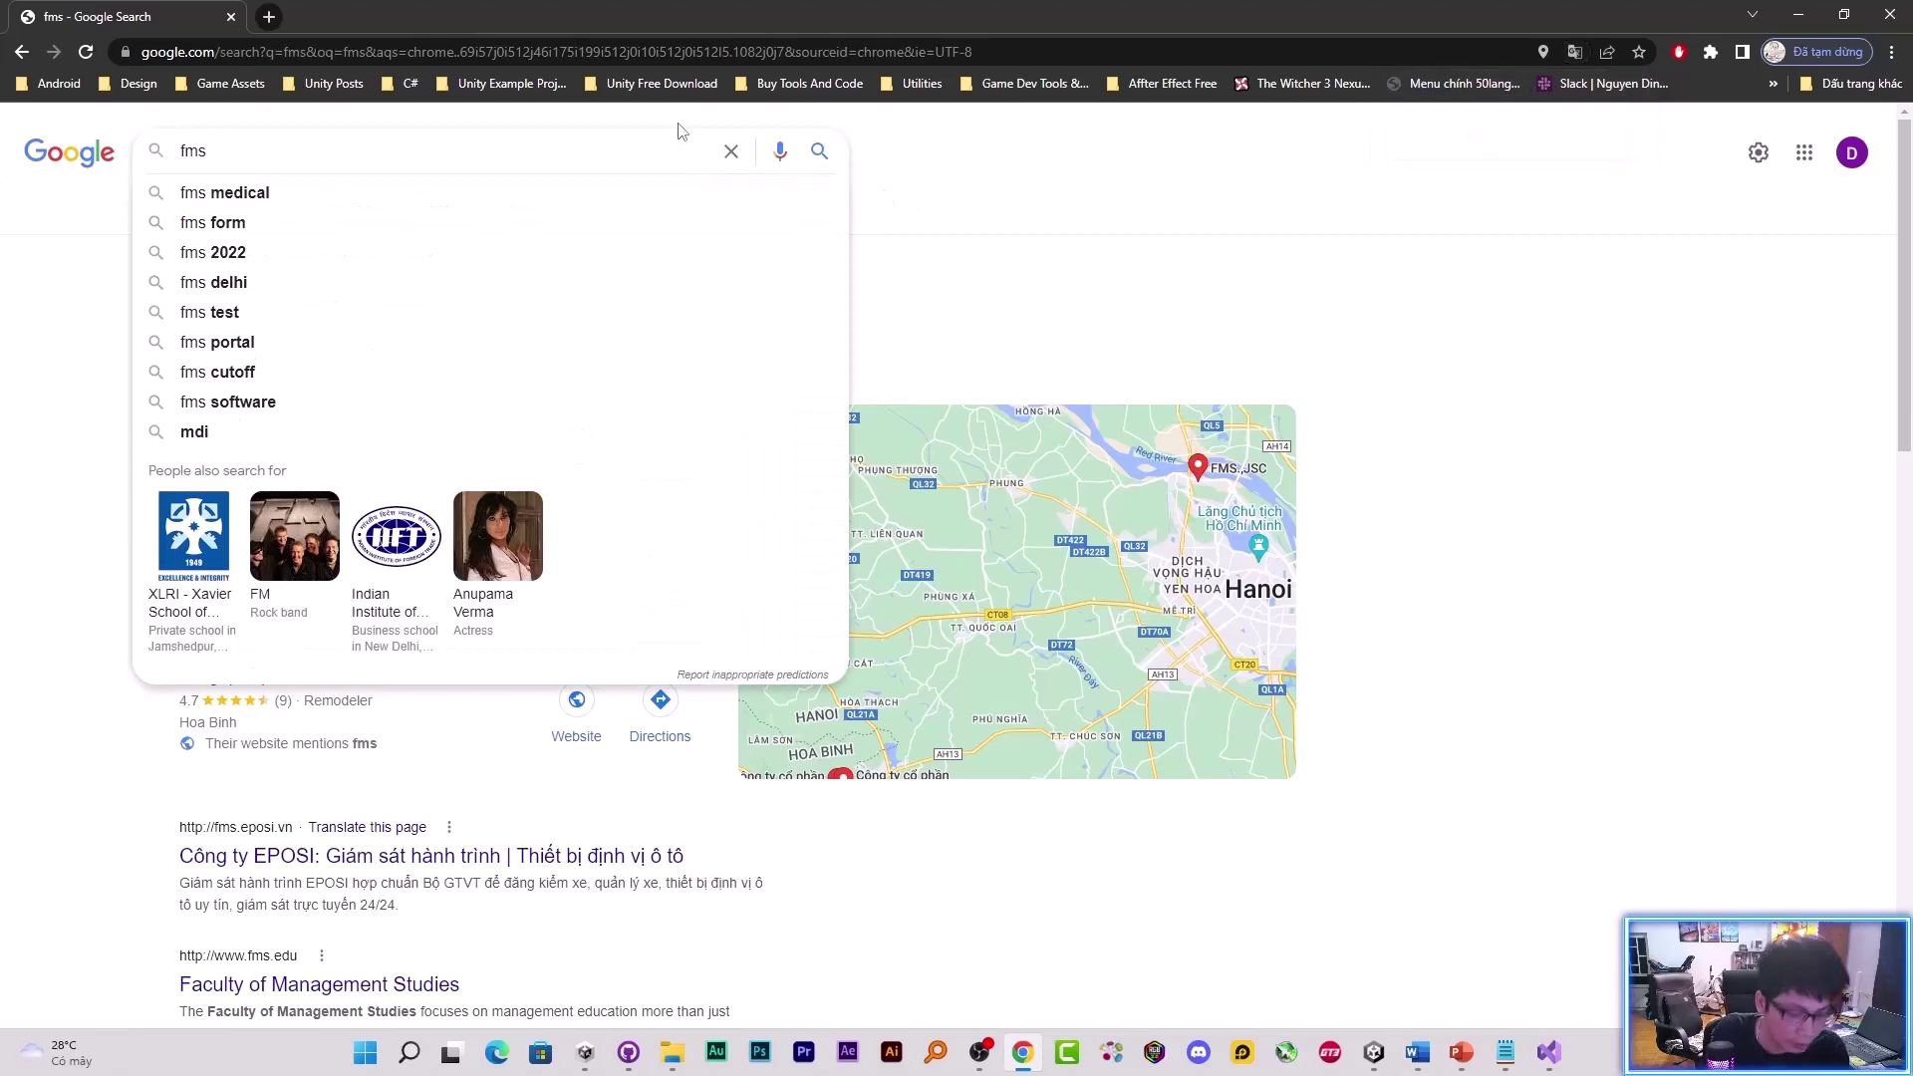
type("unity")
key("Return")
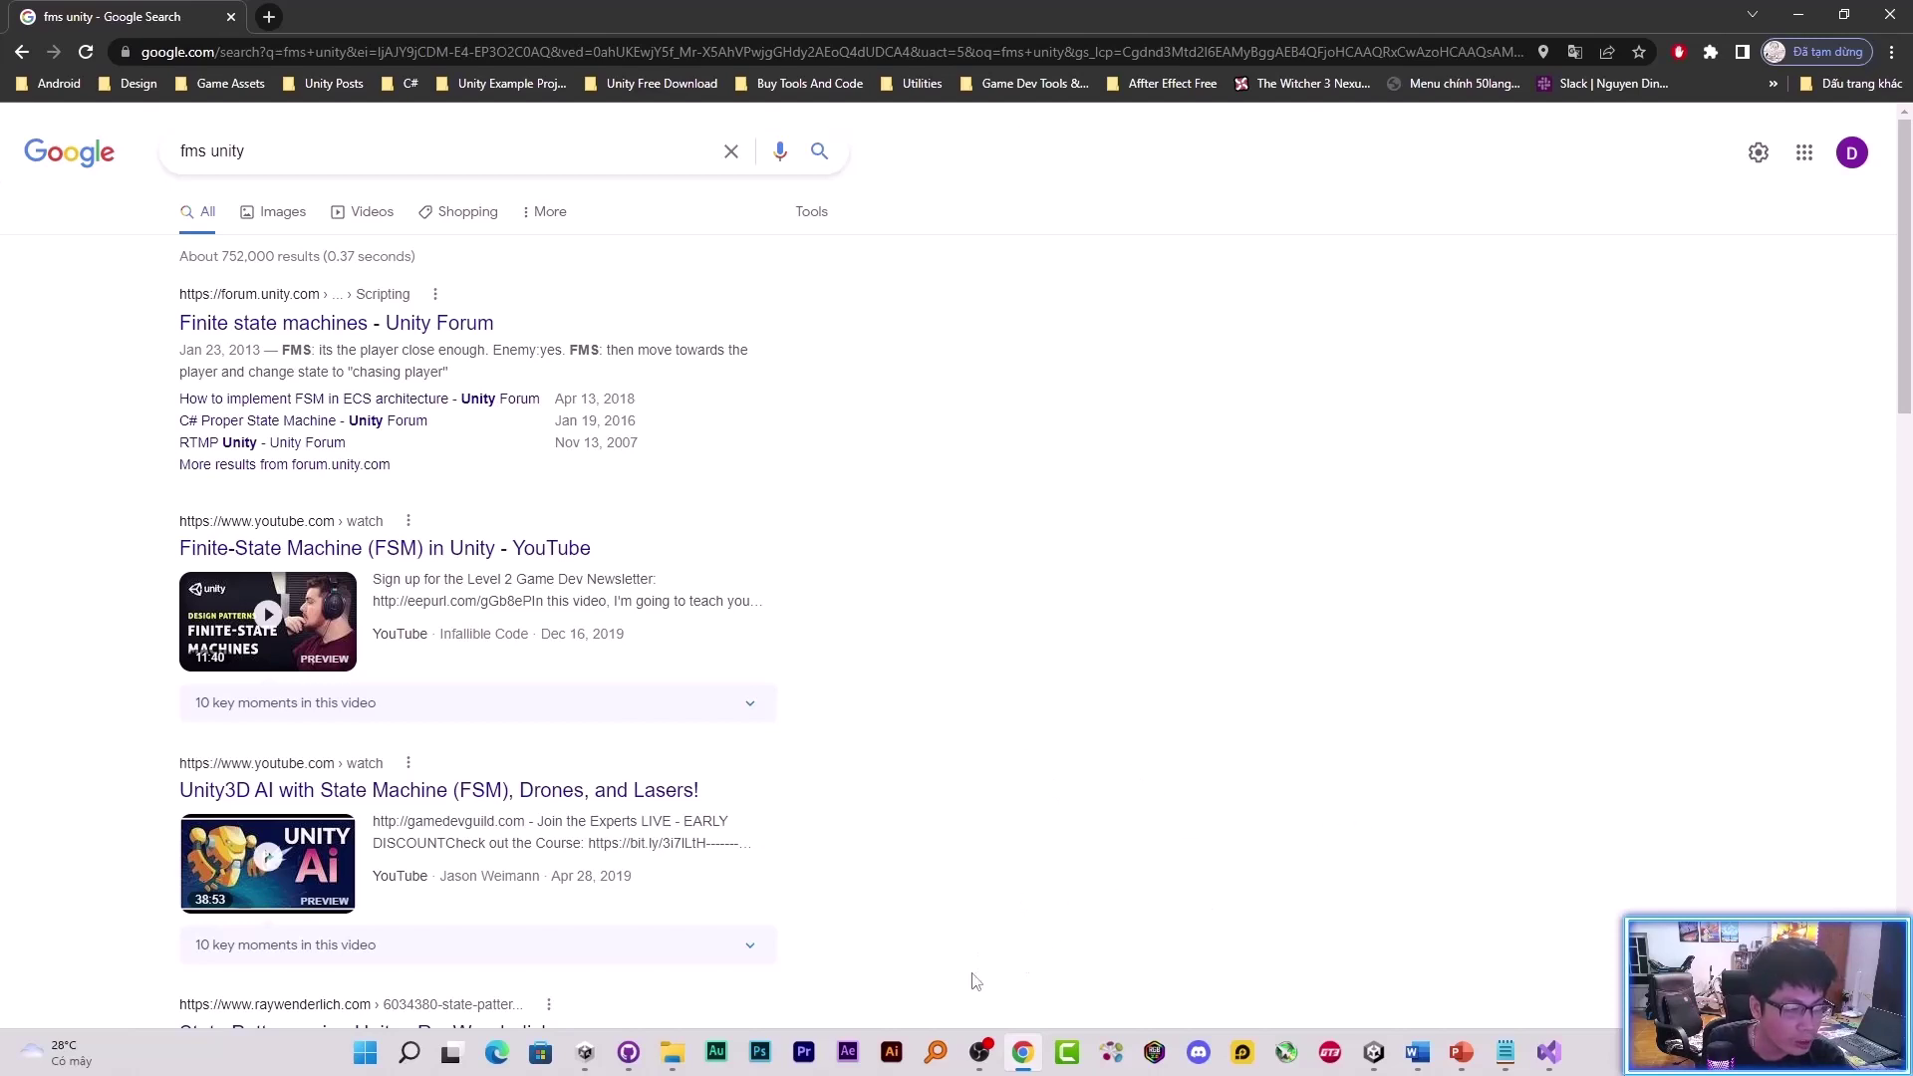
left_click(1374, 1053)
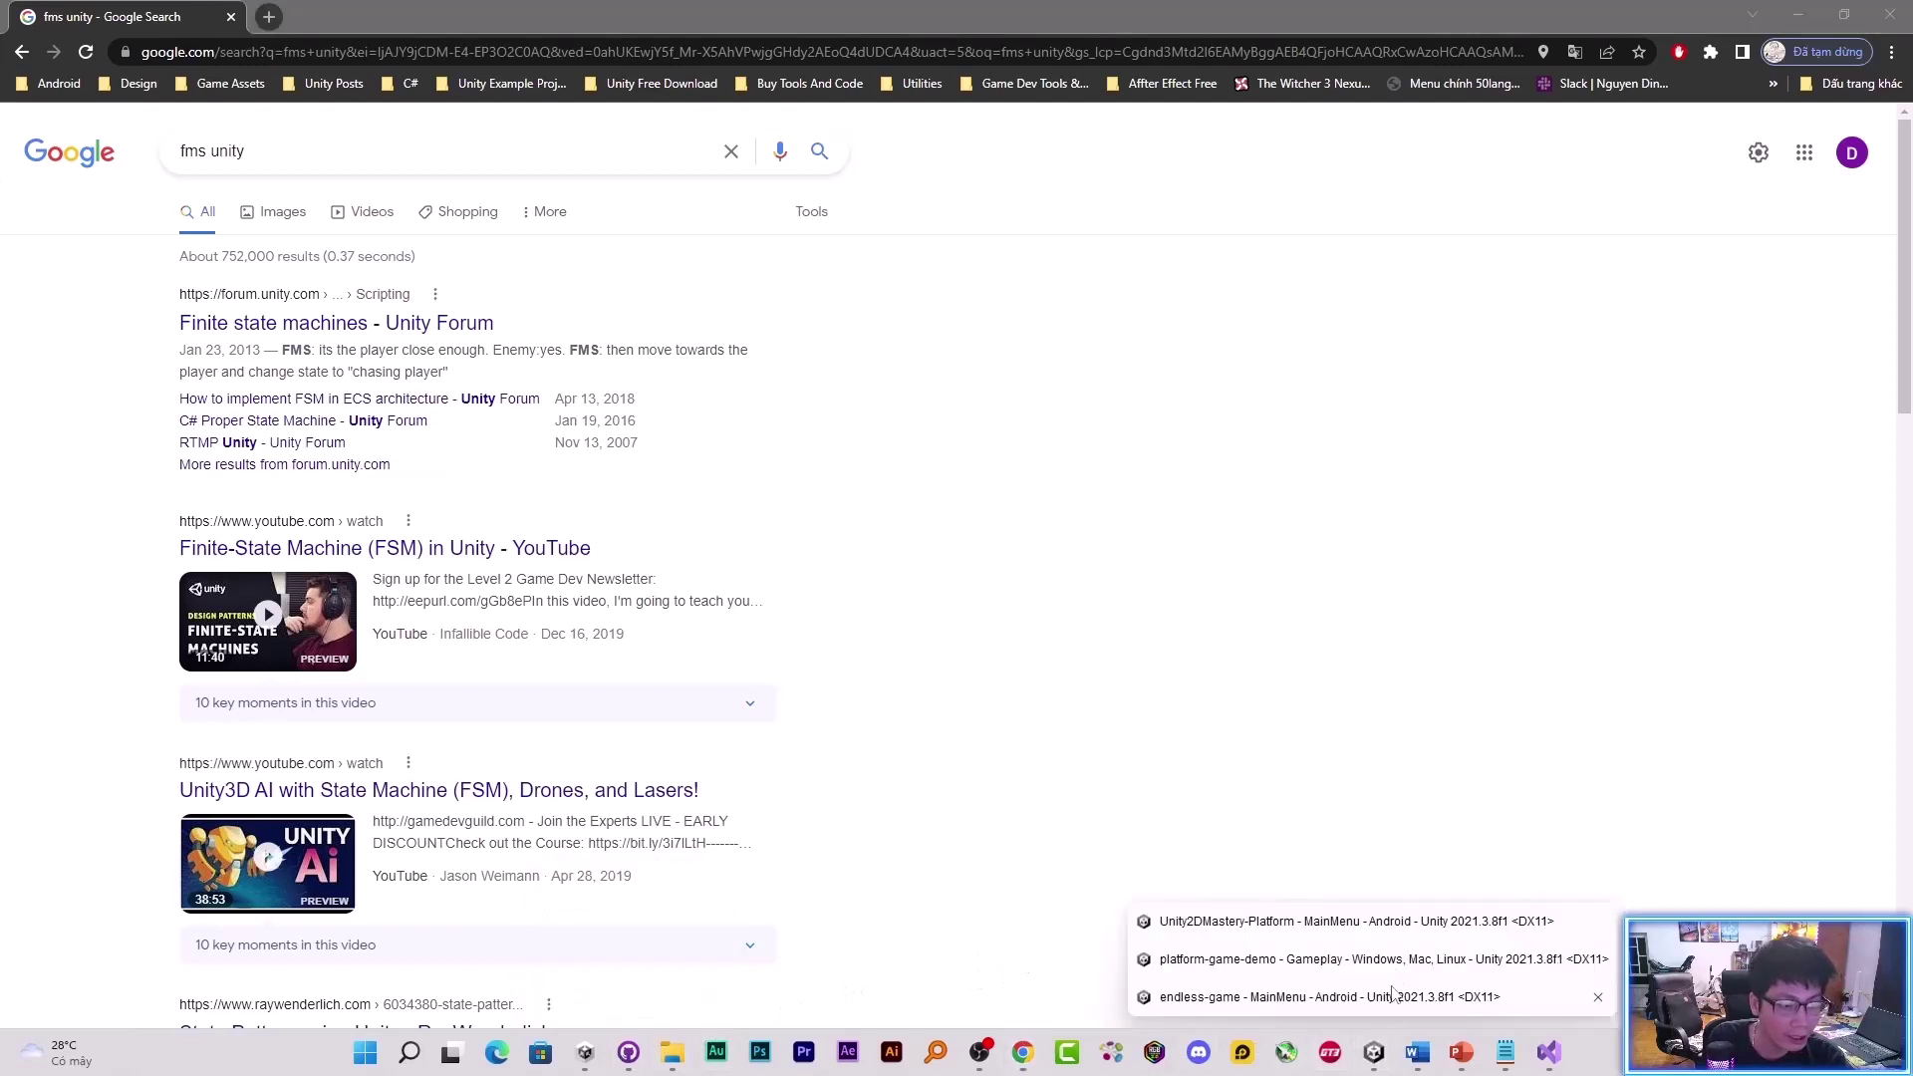
- In the endless-game project, zoom and pan Chac_06's Animator graph and select the Land state
left_click(1395, 997)
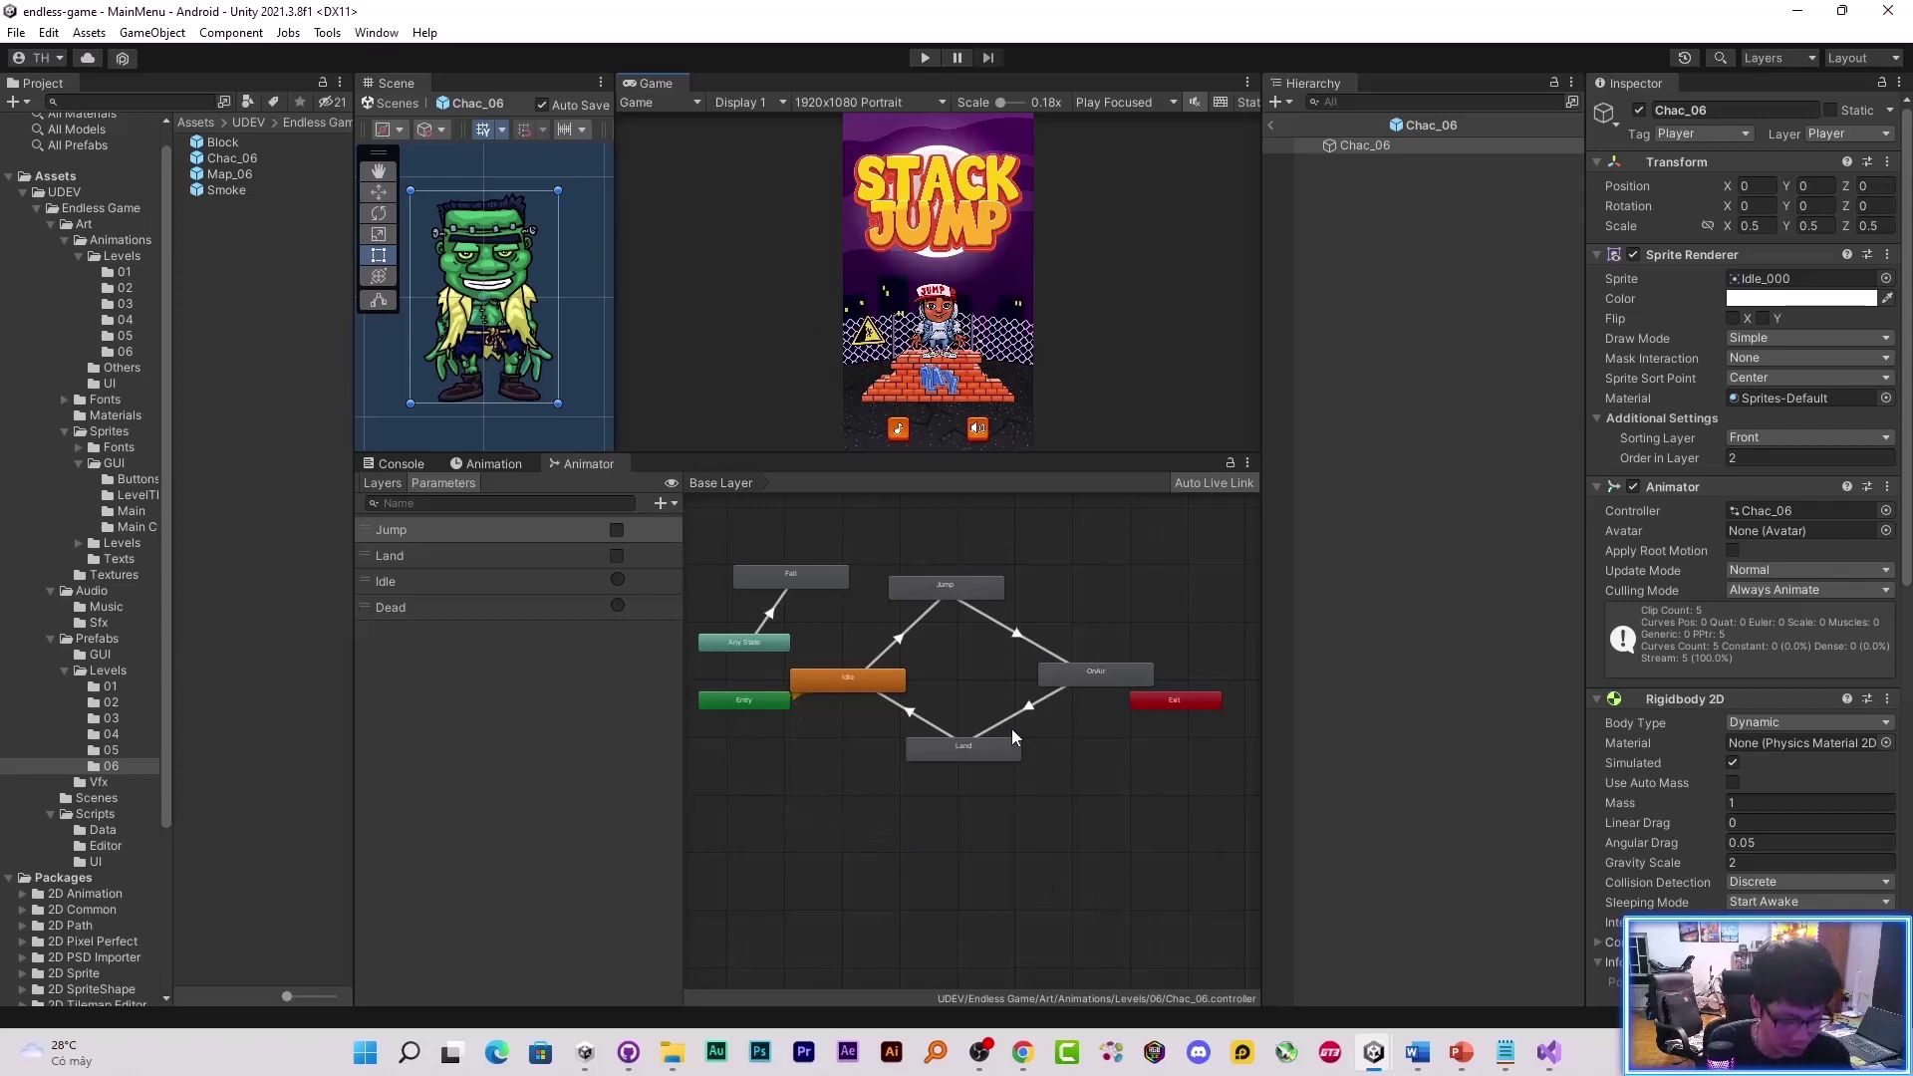
scroll(1038, 744, "up", 2)
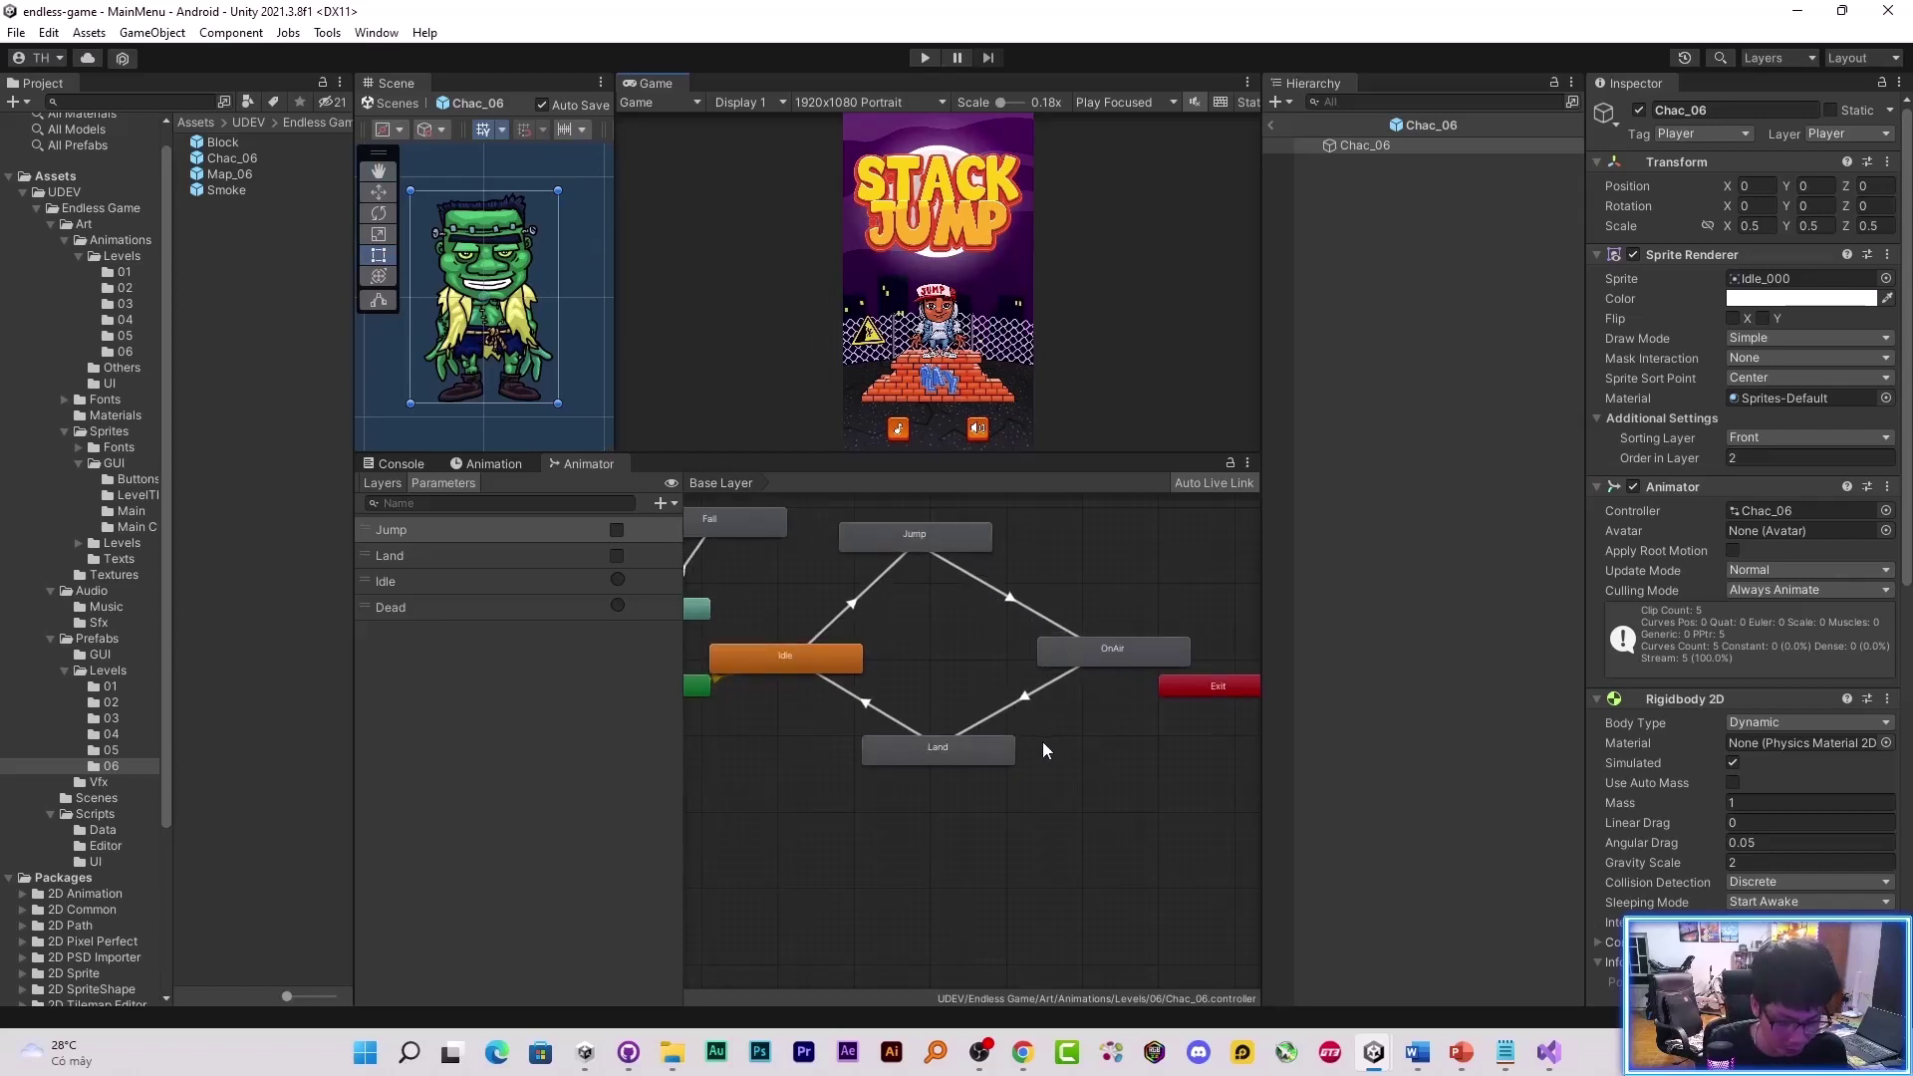
left_click(956, 750)
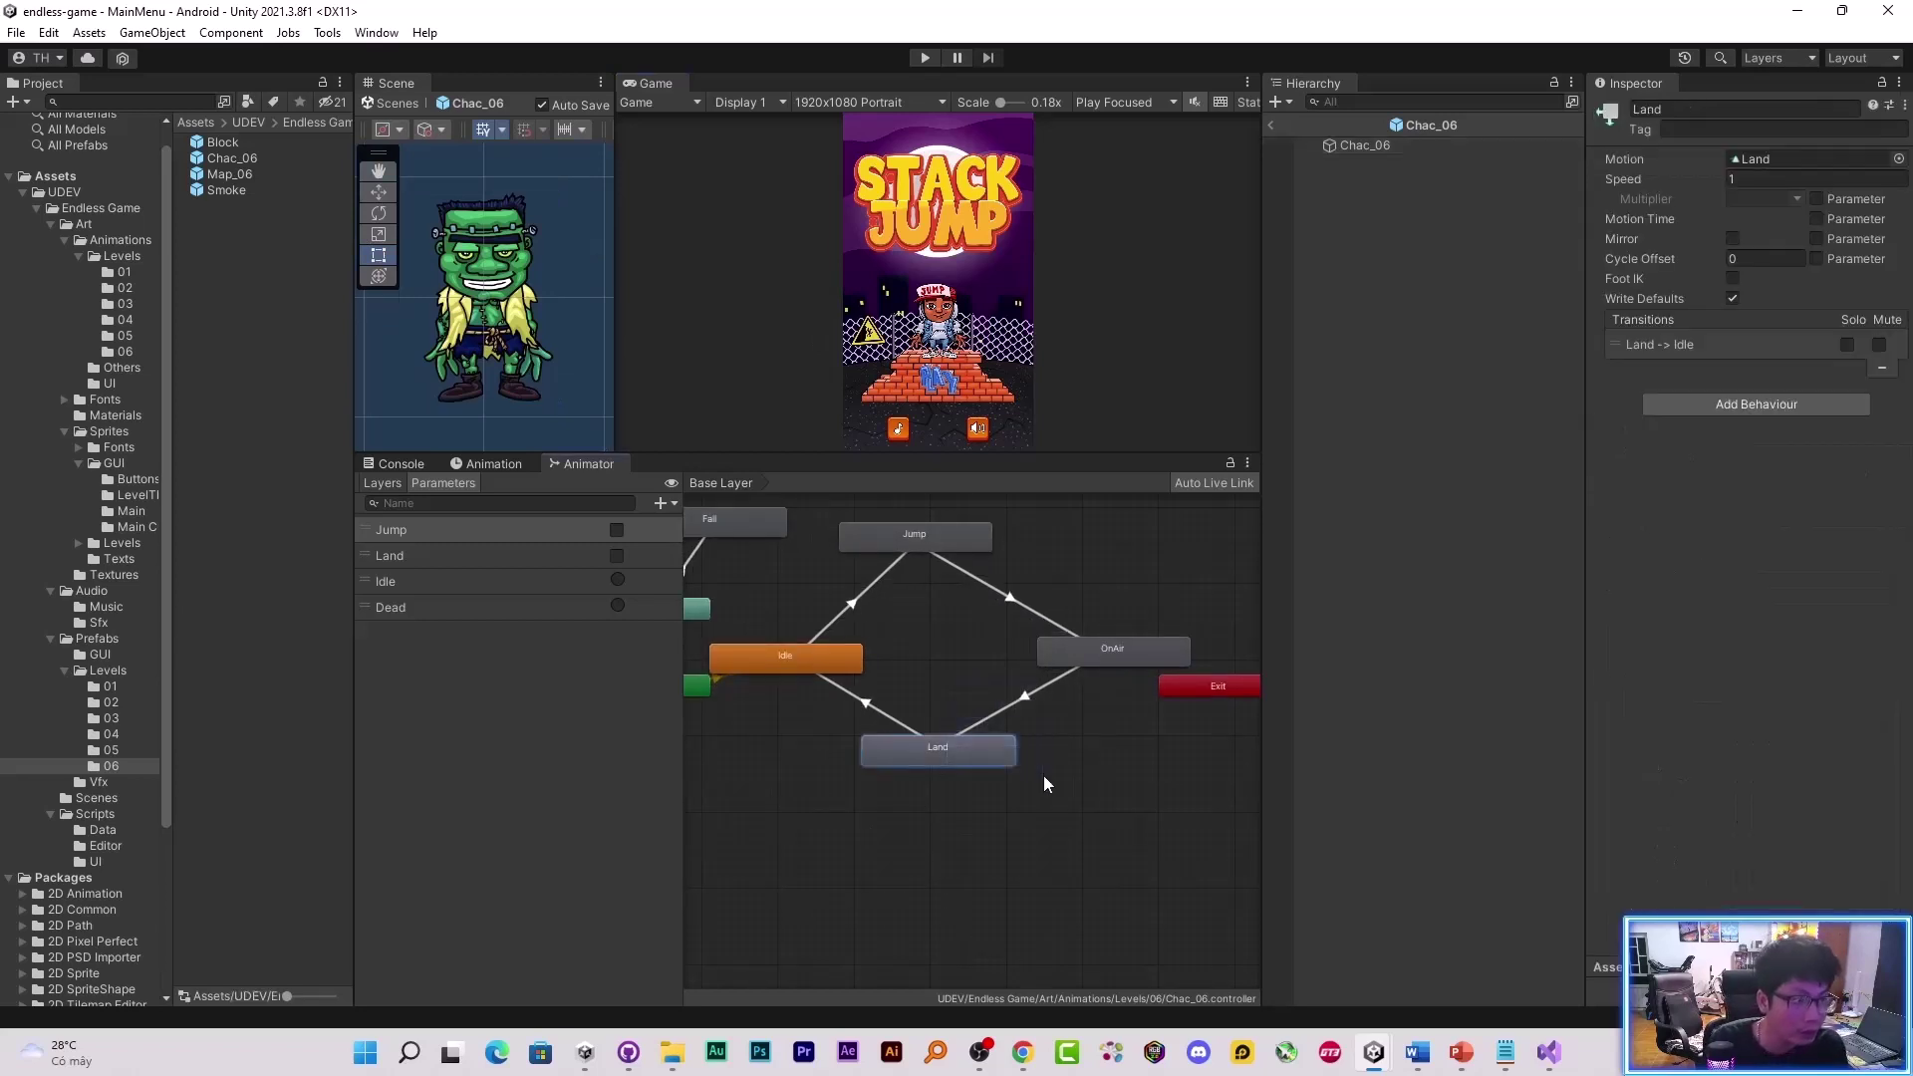
middle_click_drag(981, 680, 1076, 782)
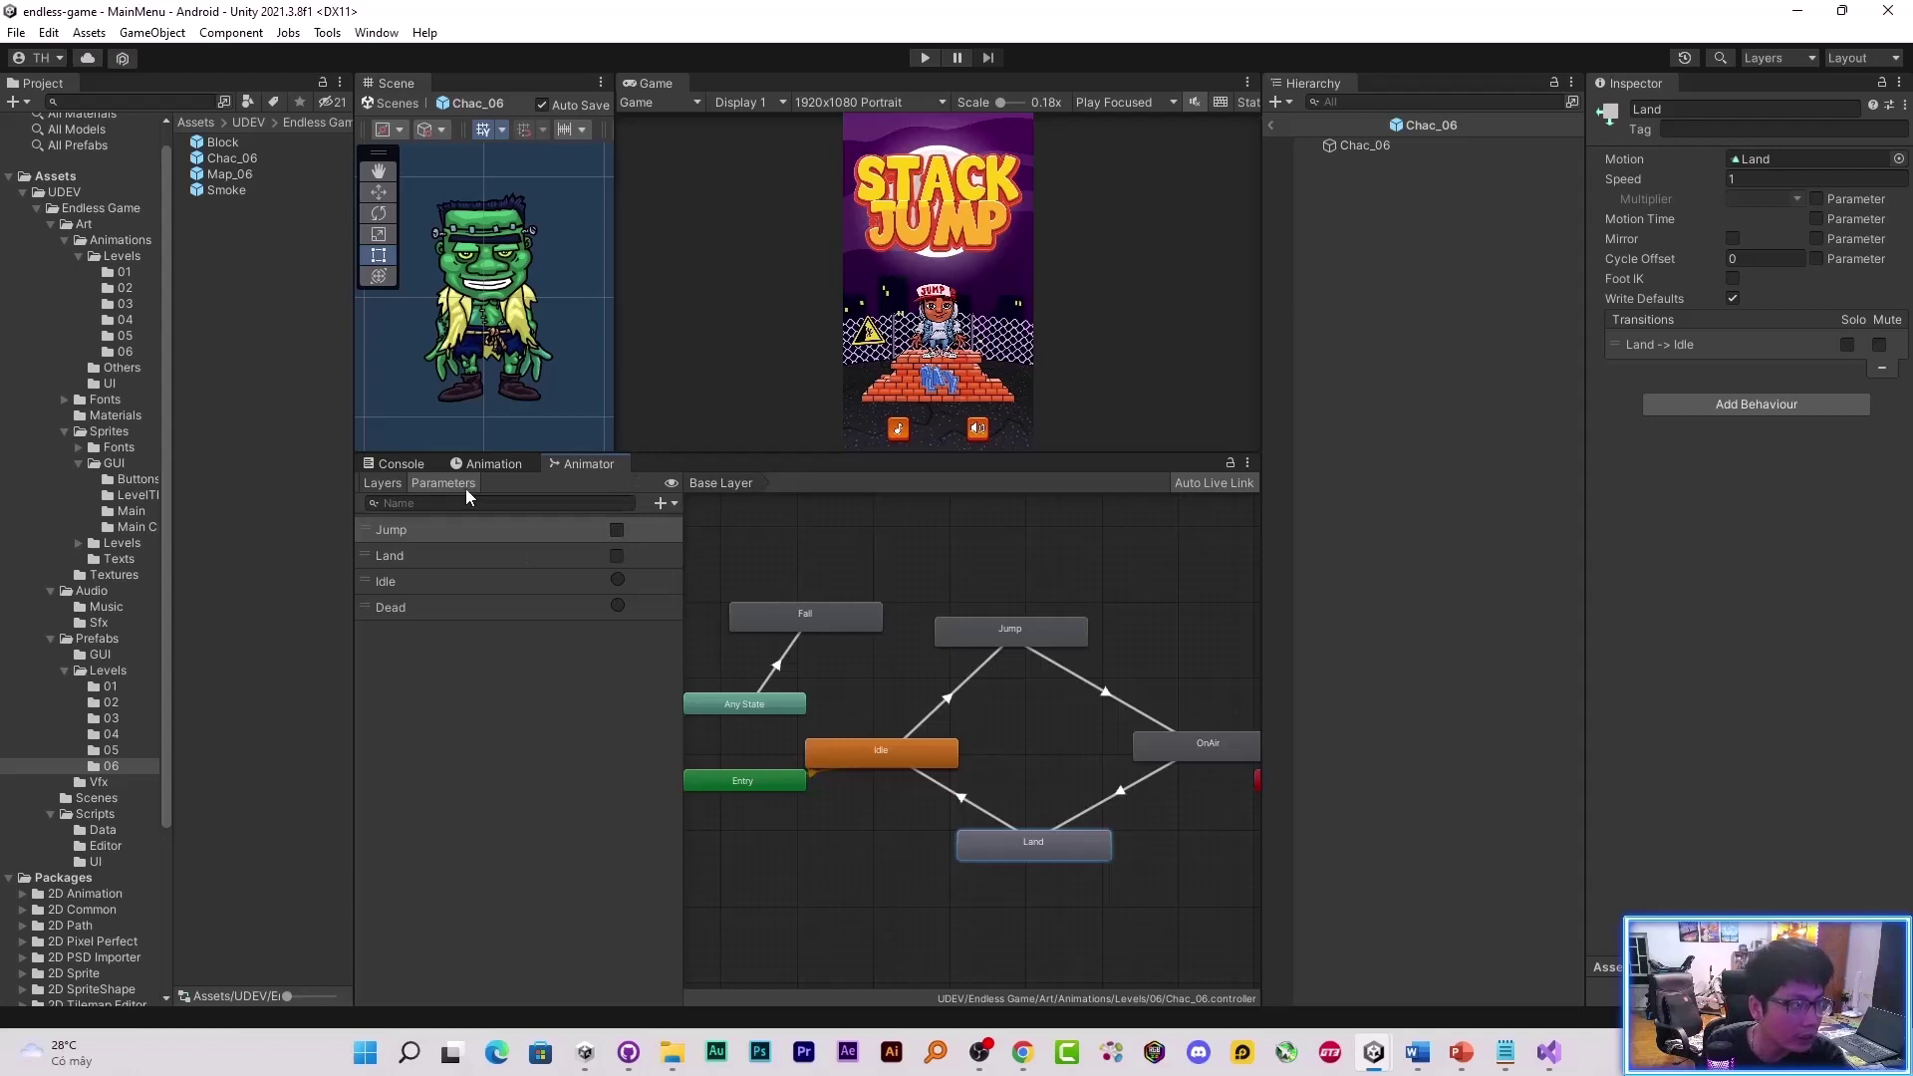
left_click(495, 464)
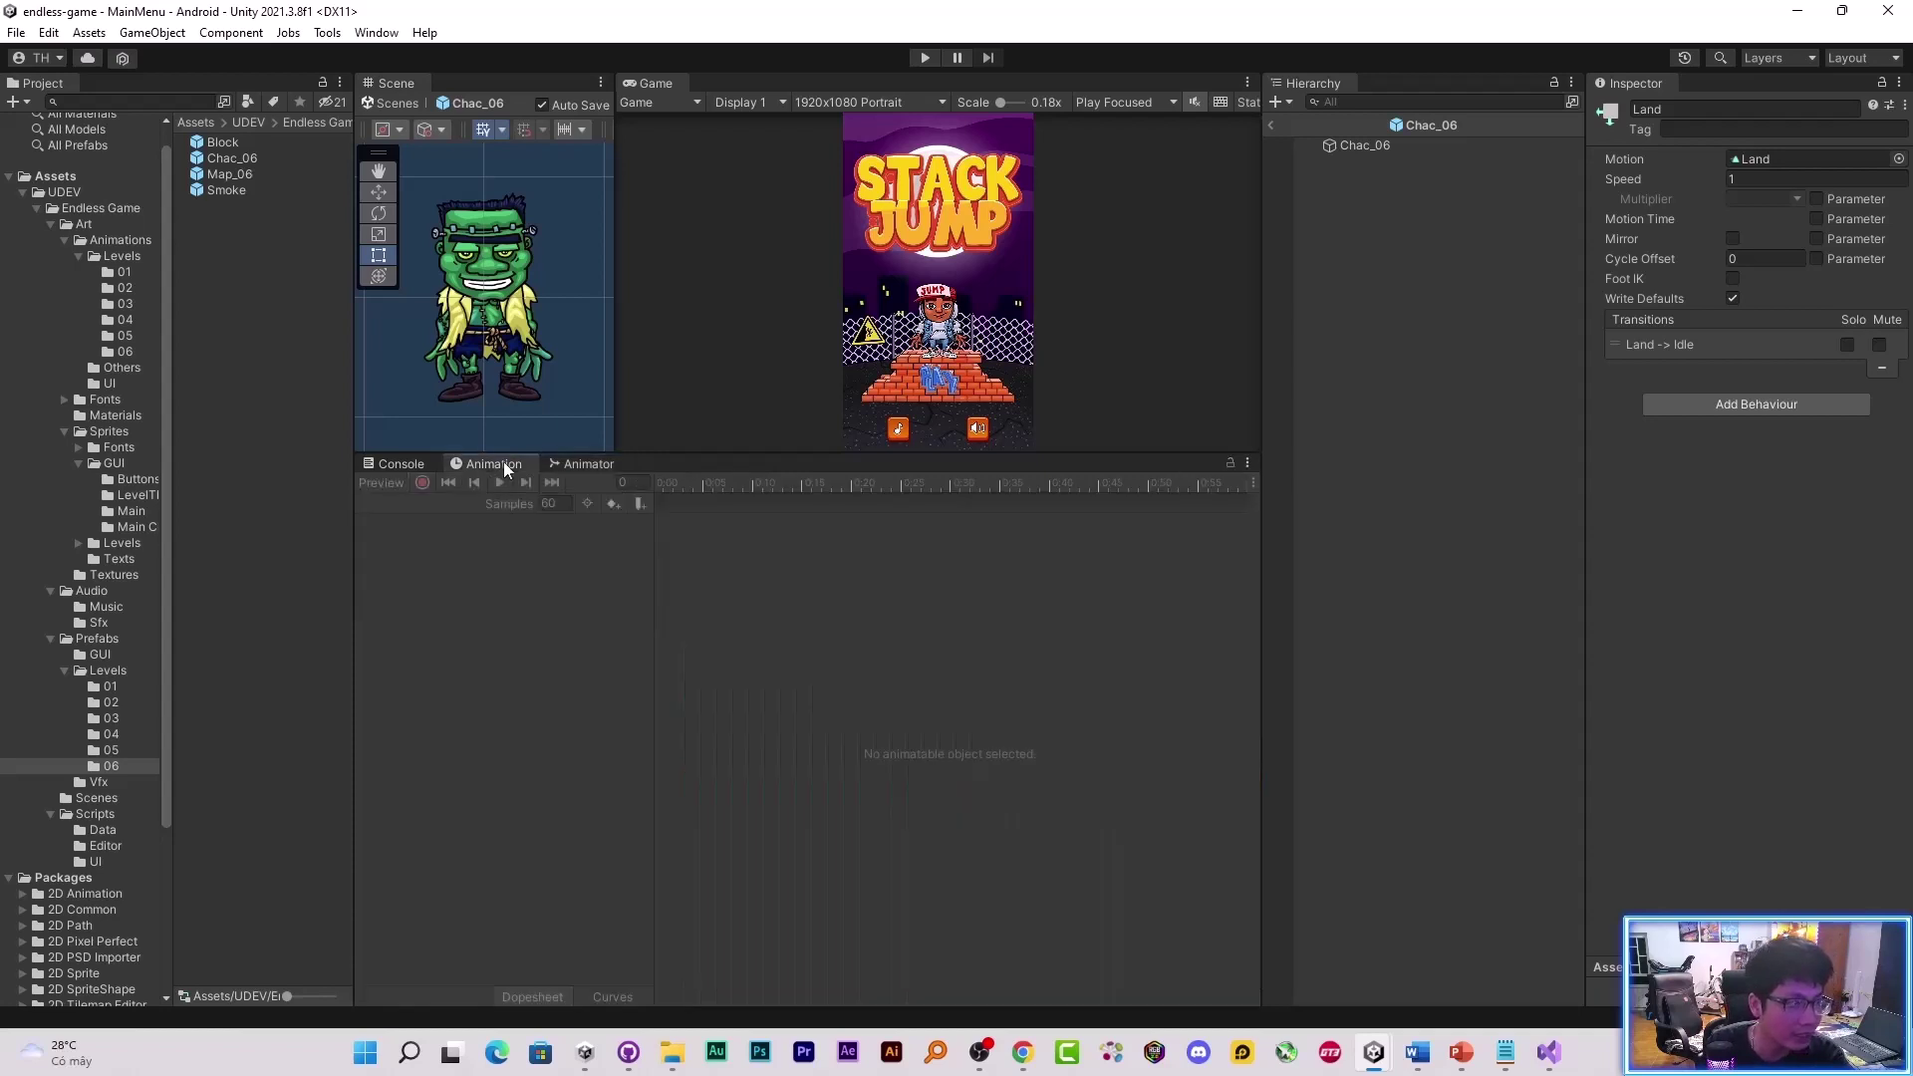
left_click(588, 464)
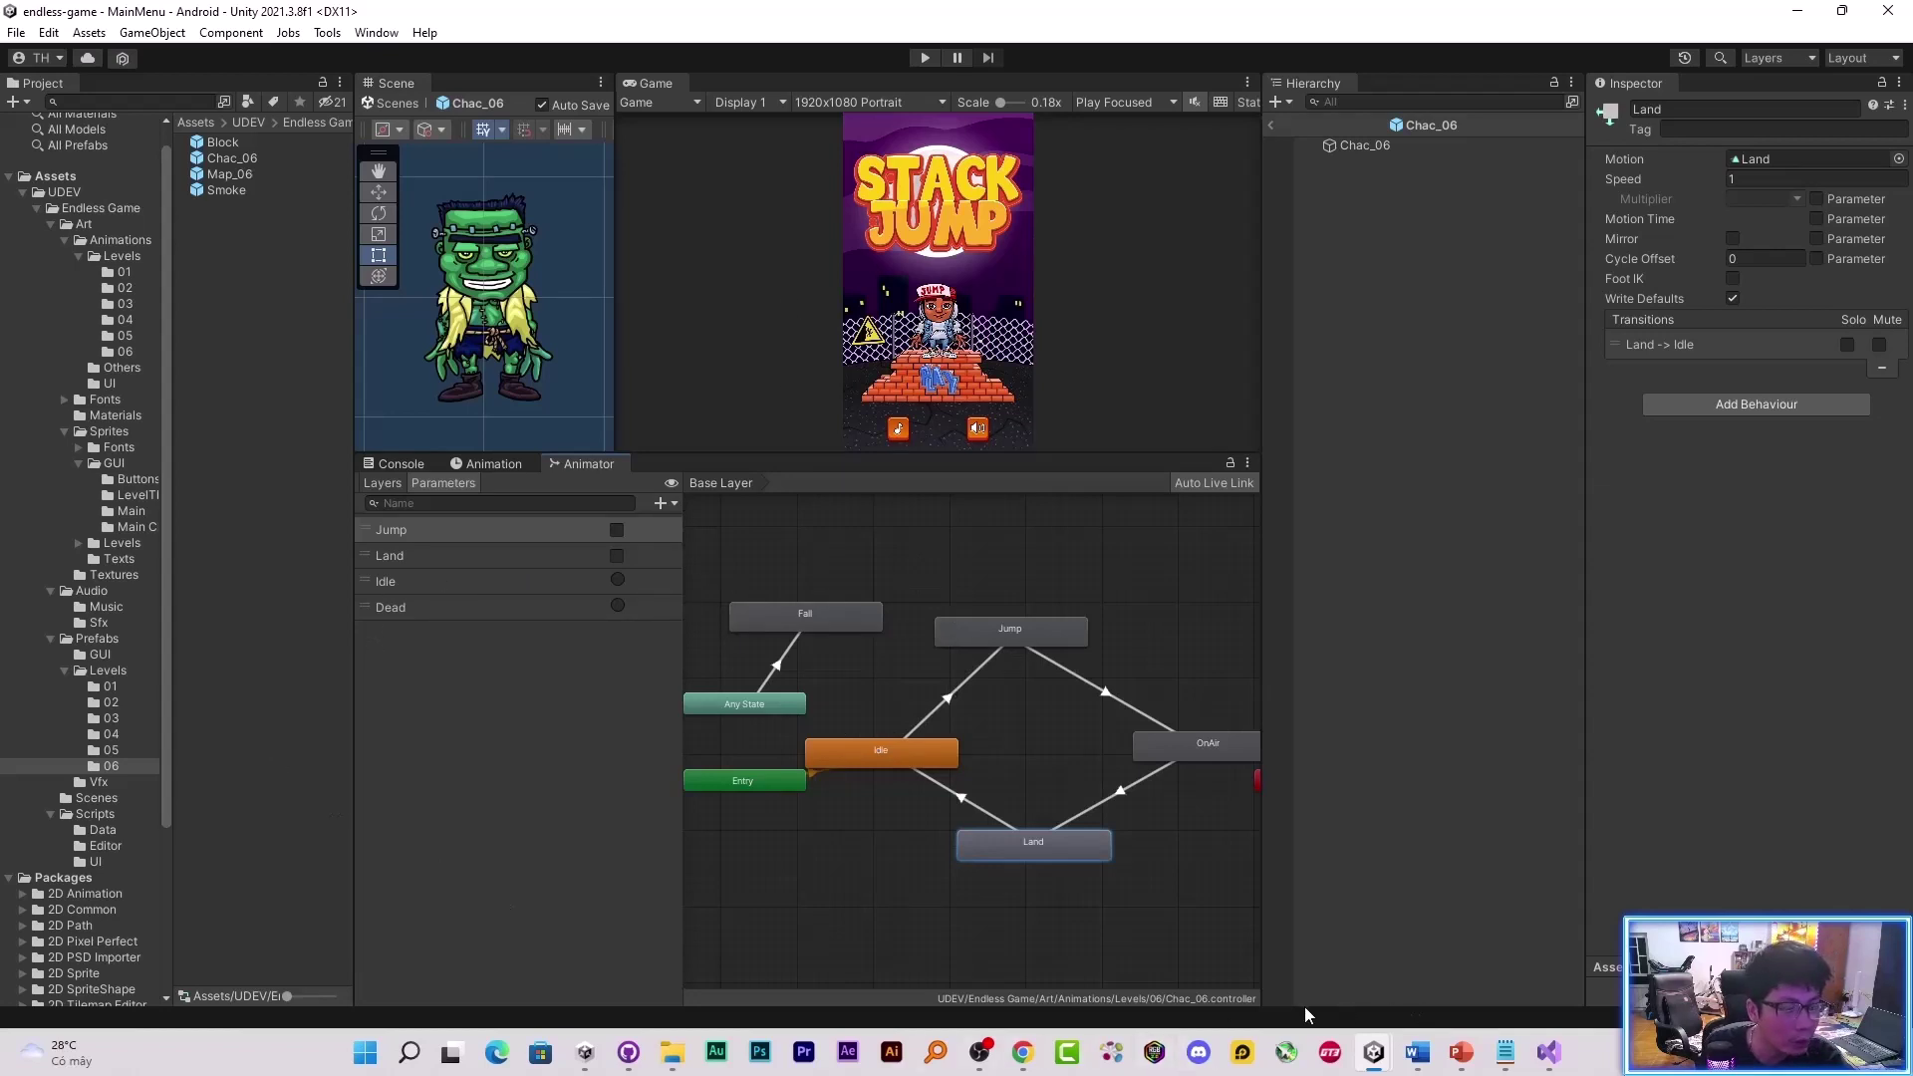
- Return to the 'fms unity' search results in Chrome
left_click(1047, 1052)
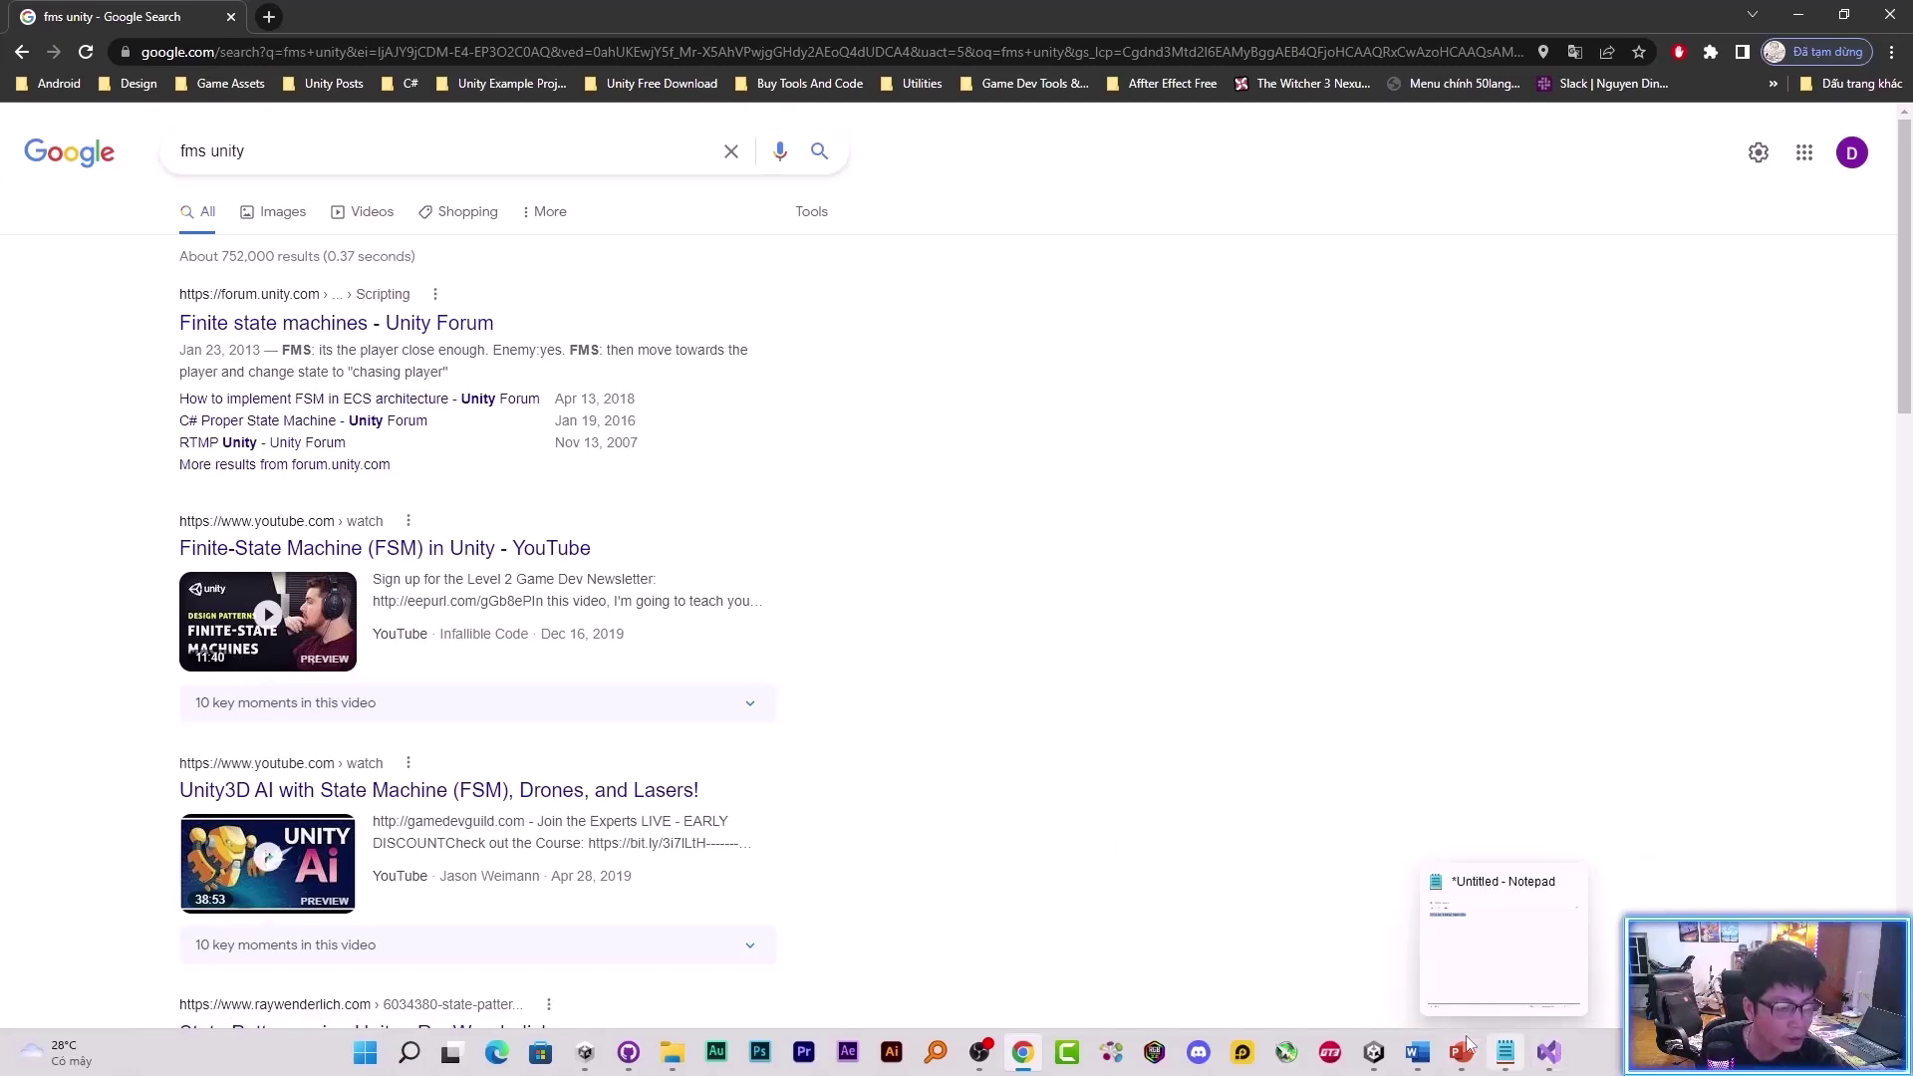
left_click(1374, 1052)
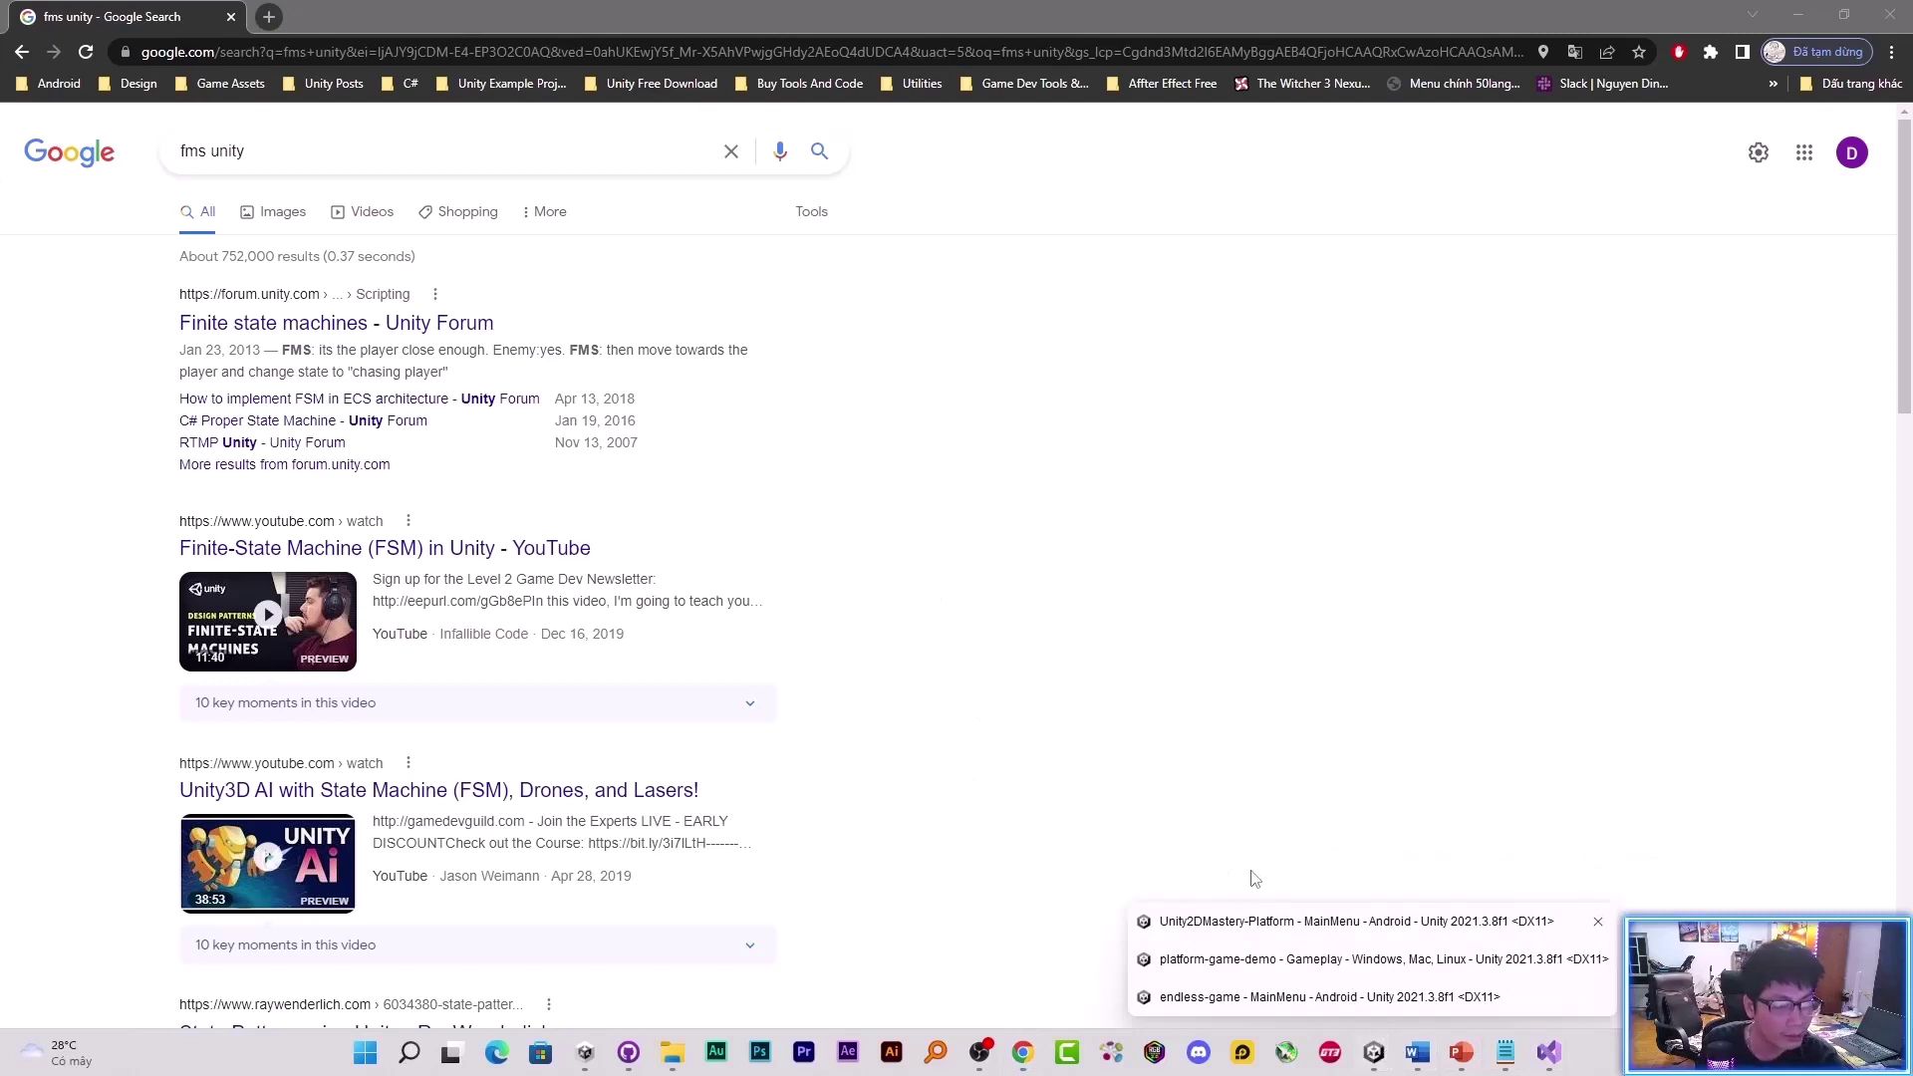
- Switch back to the endless-game project and select the Chac_06 character prefab
left_click(1311, 959)
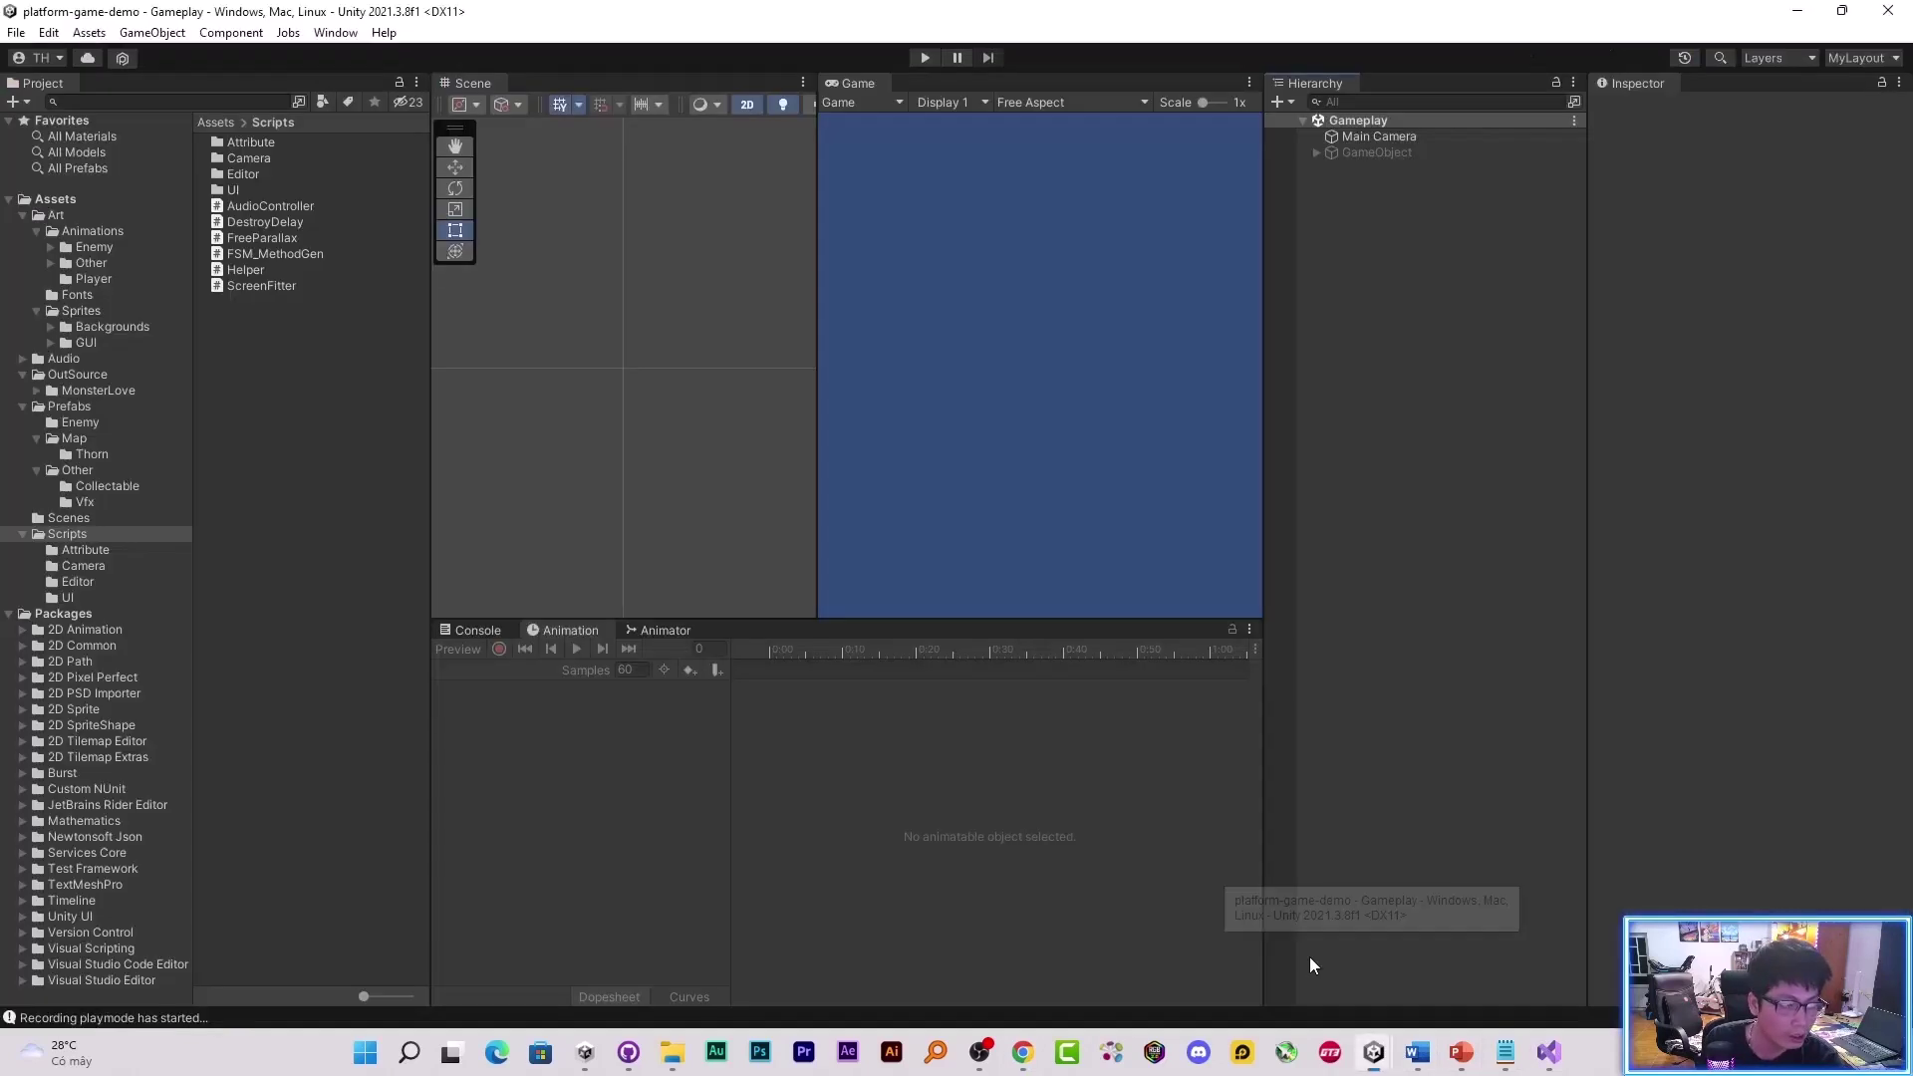
mouse_move(1380, 1041)
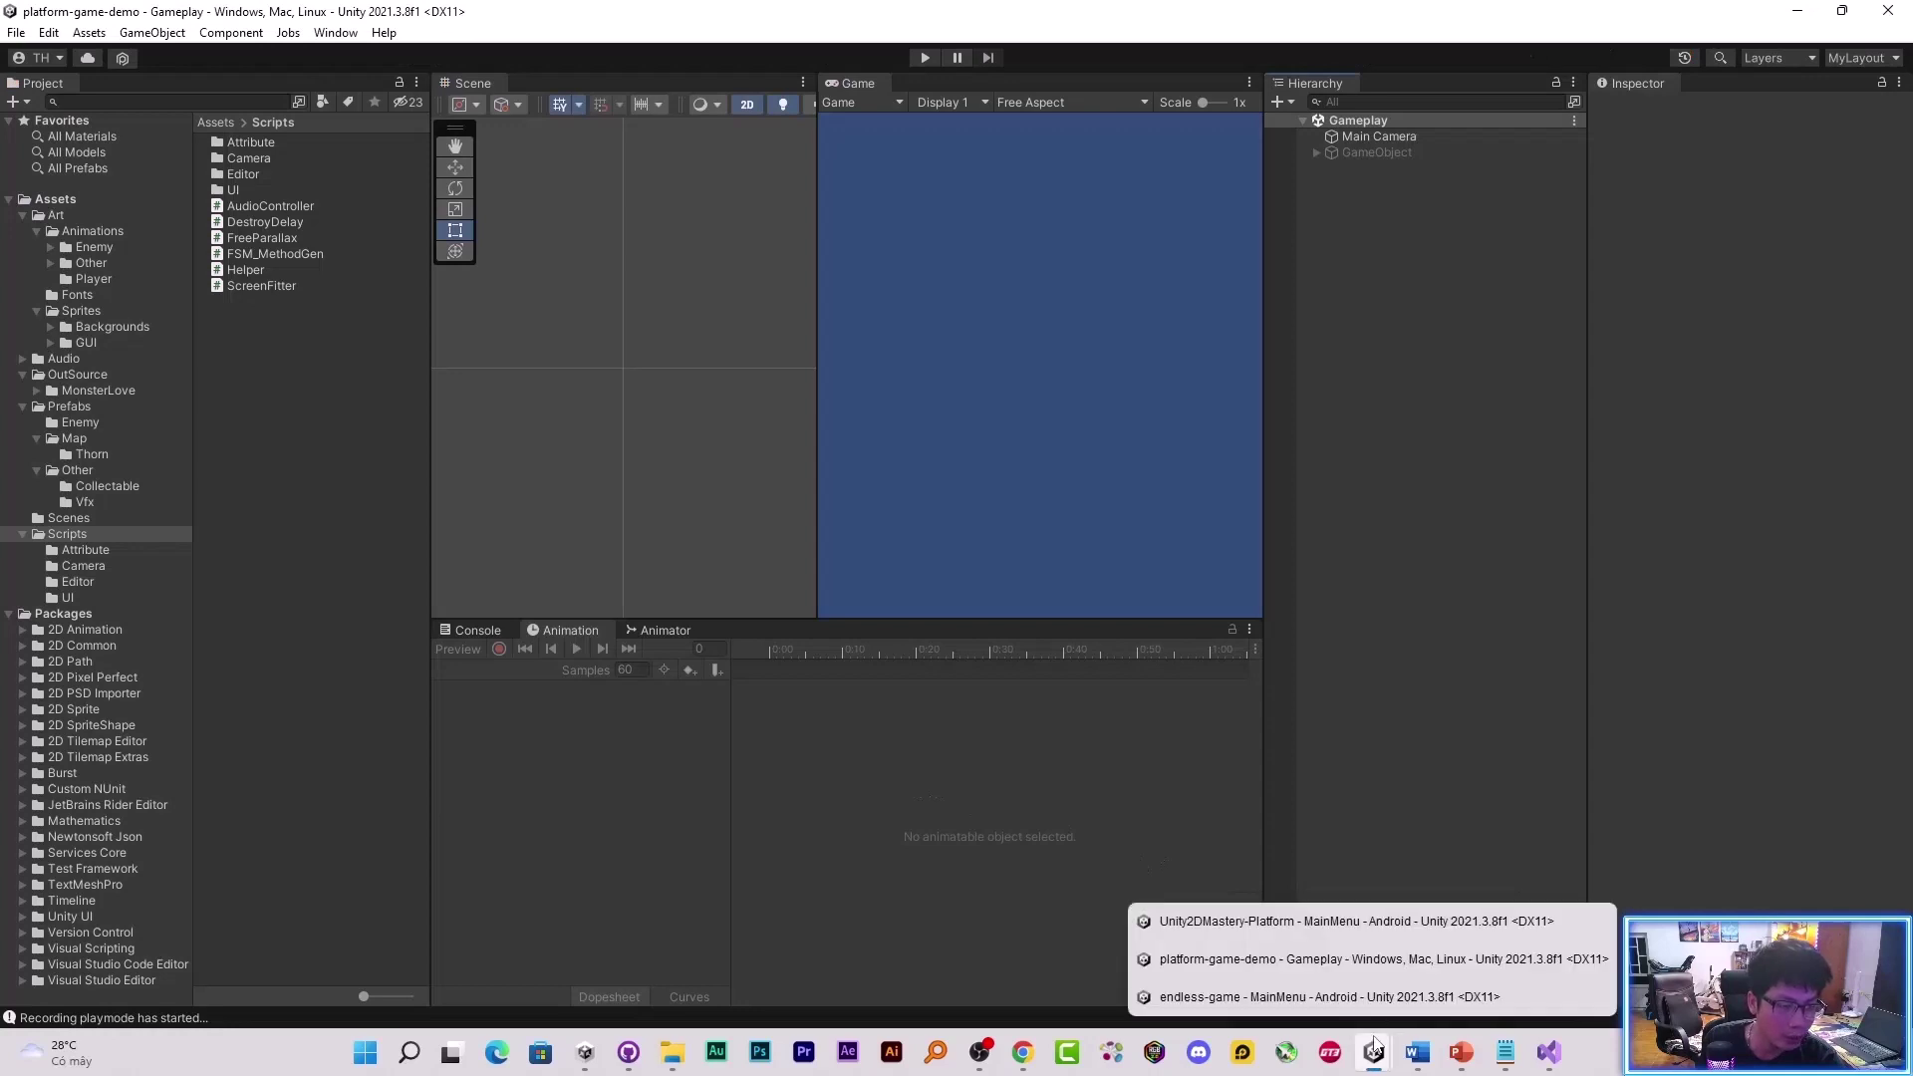
left_click(1405, 1005)
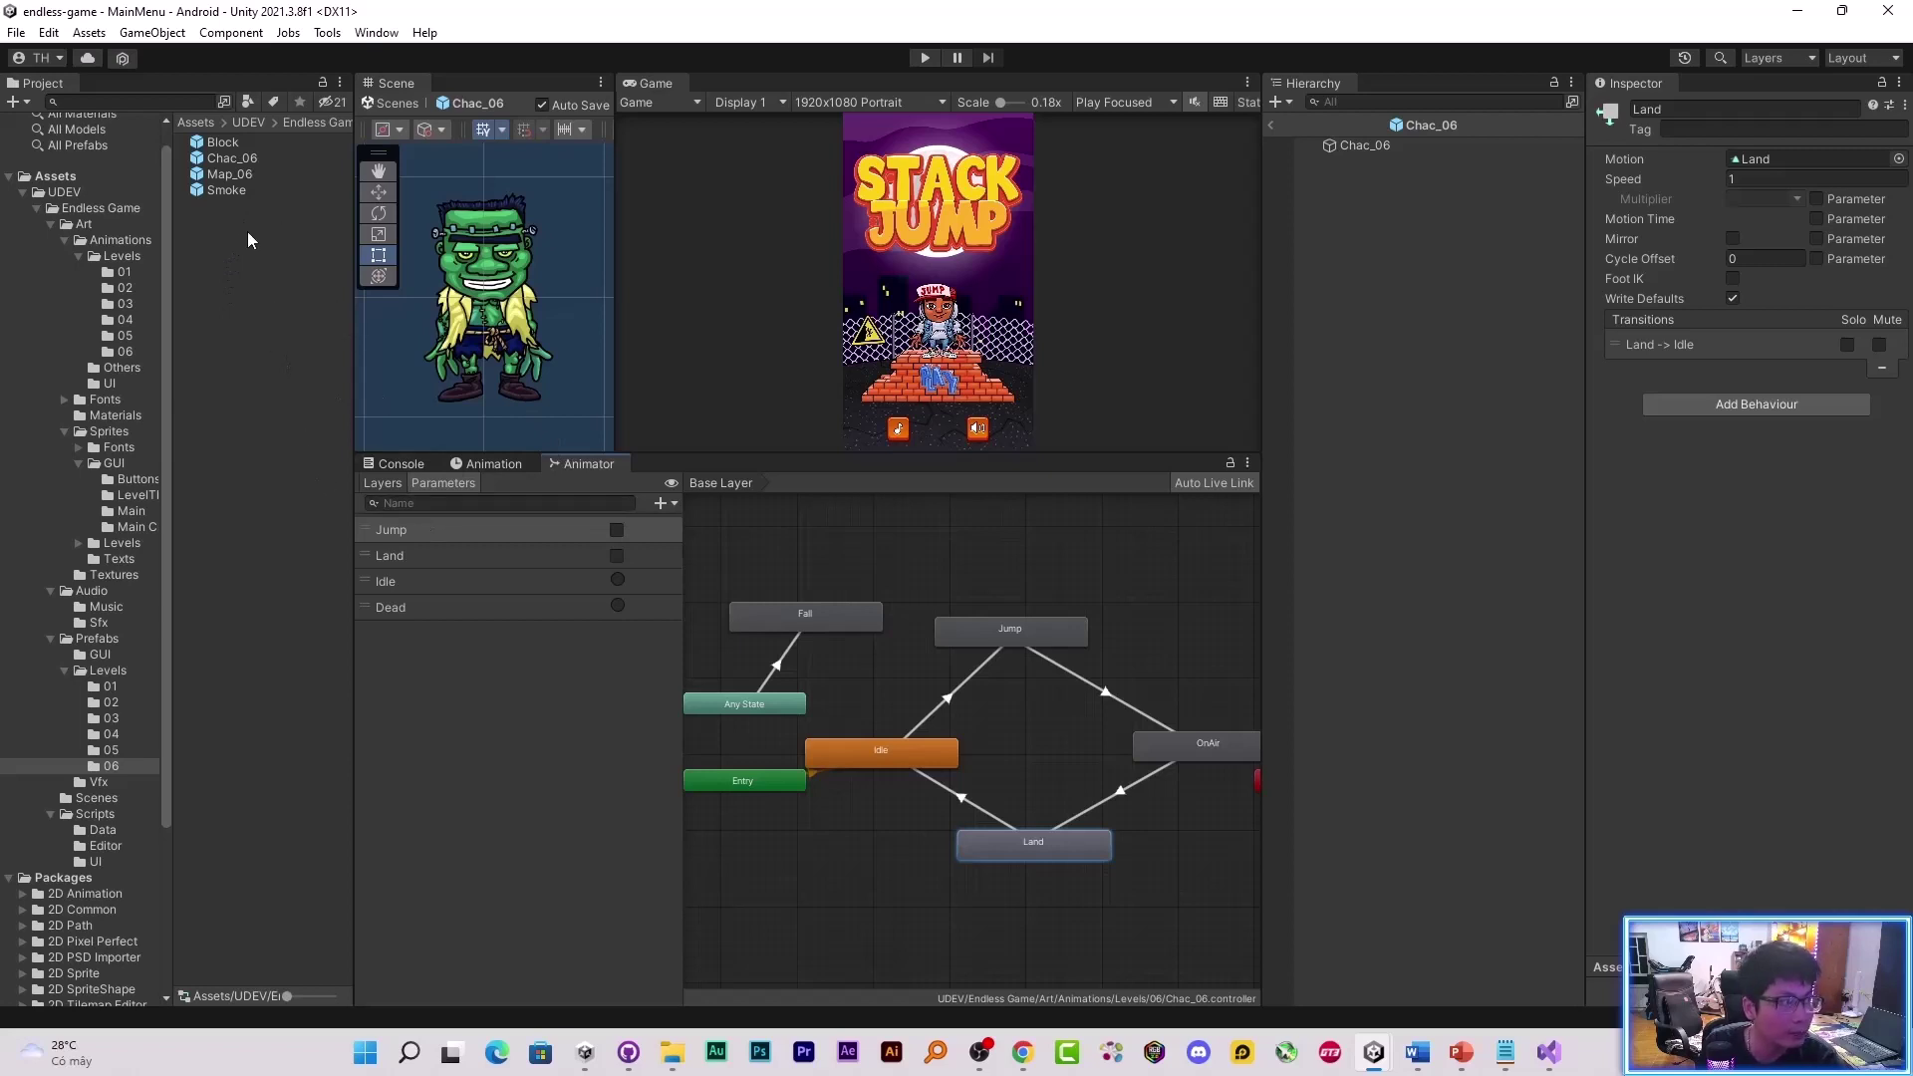
left_click(257, 162)
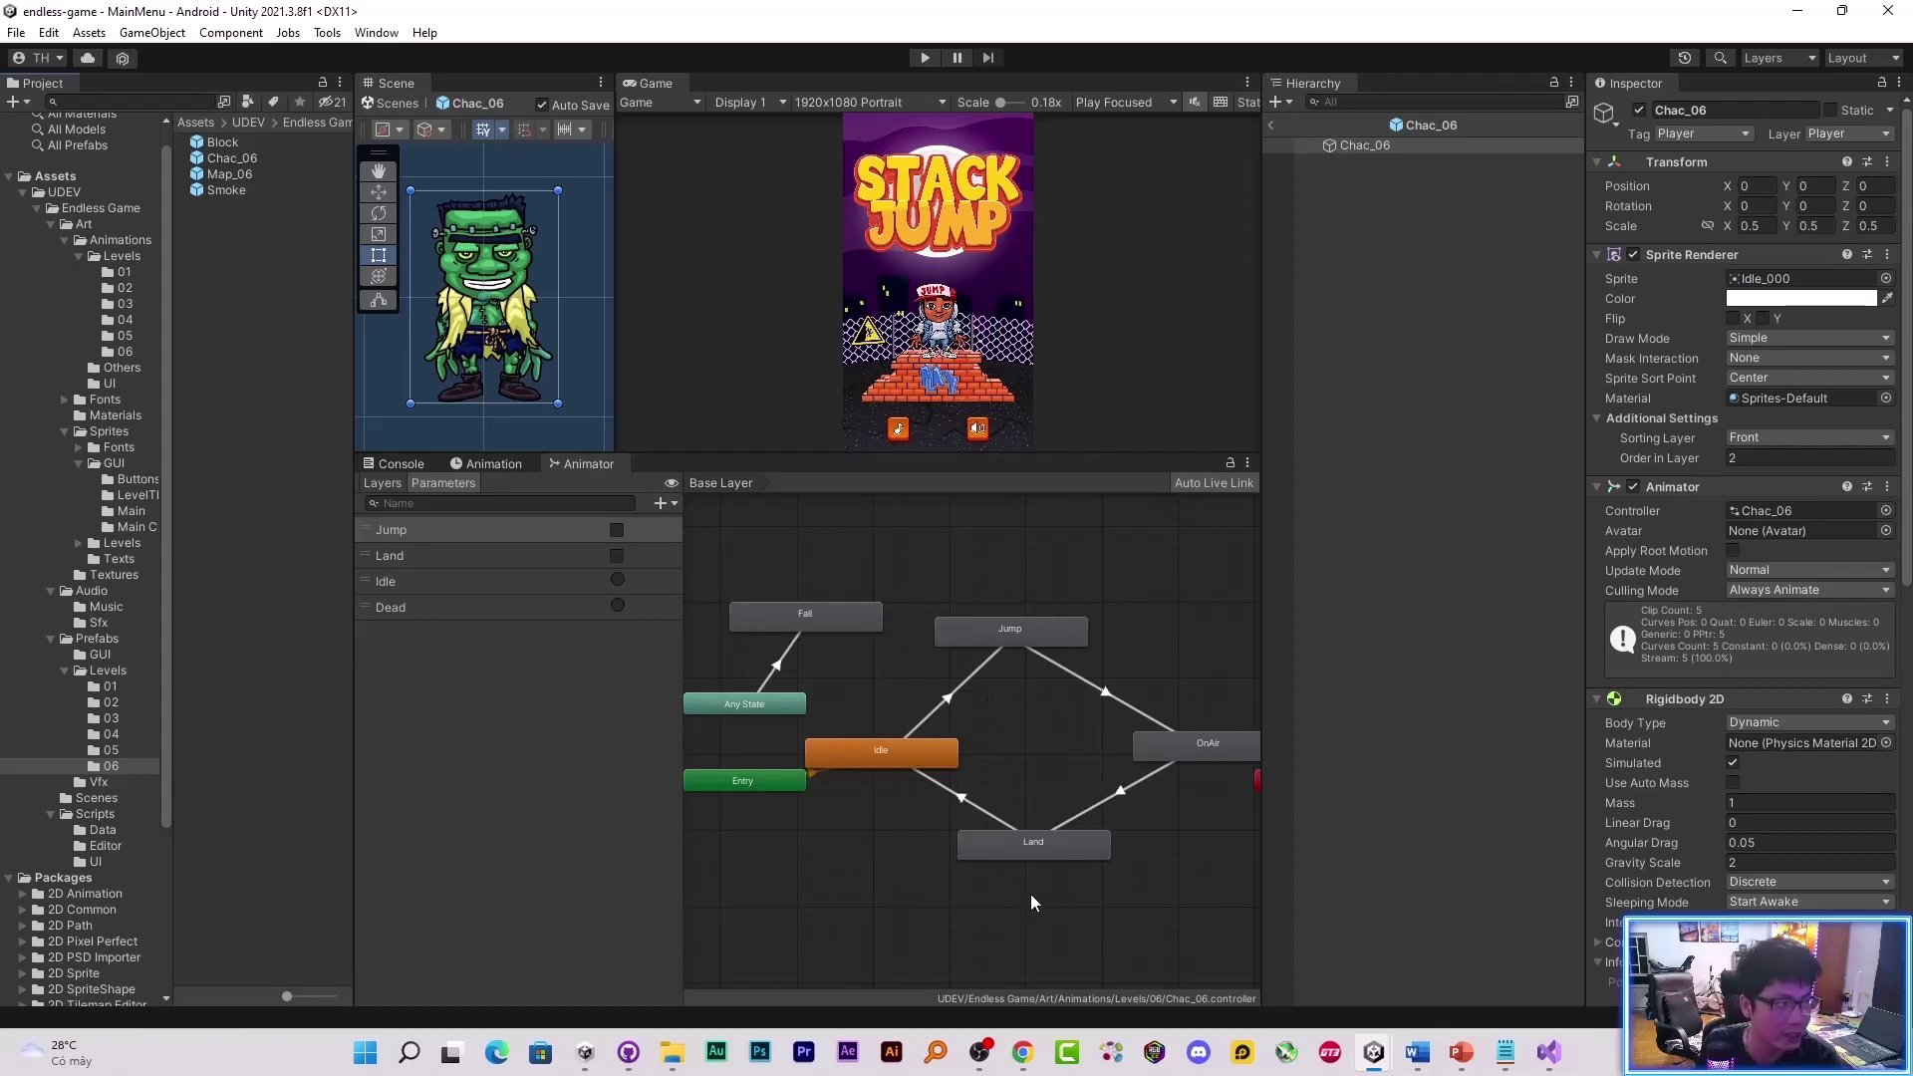
- Browse level prefab folders 03 and 01, return to 06, and inspect the Animator's Entry node
left_click(112, 718)
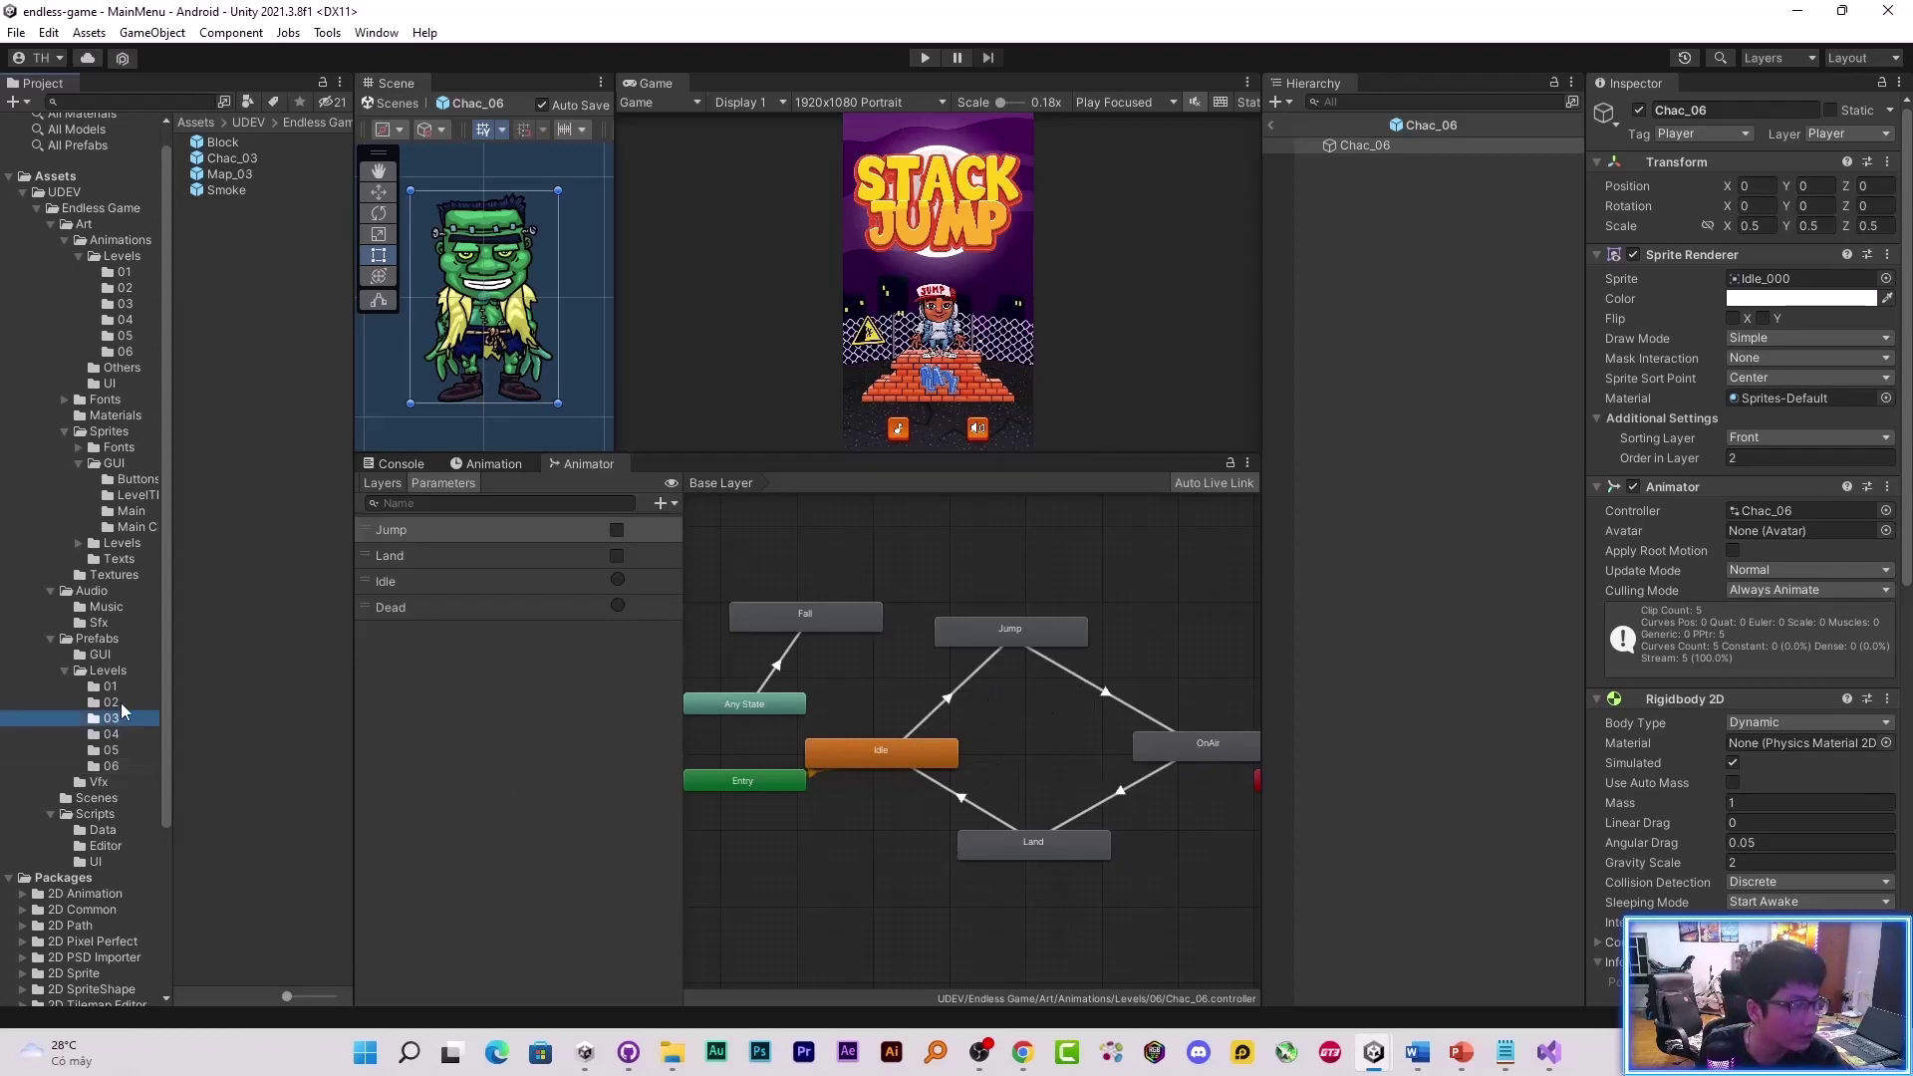
left_click(125, 701)
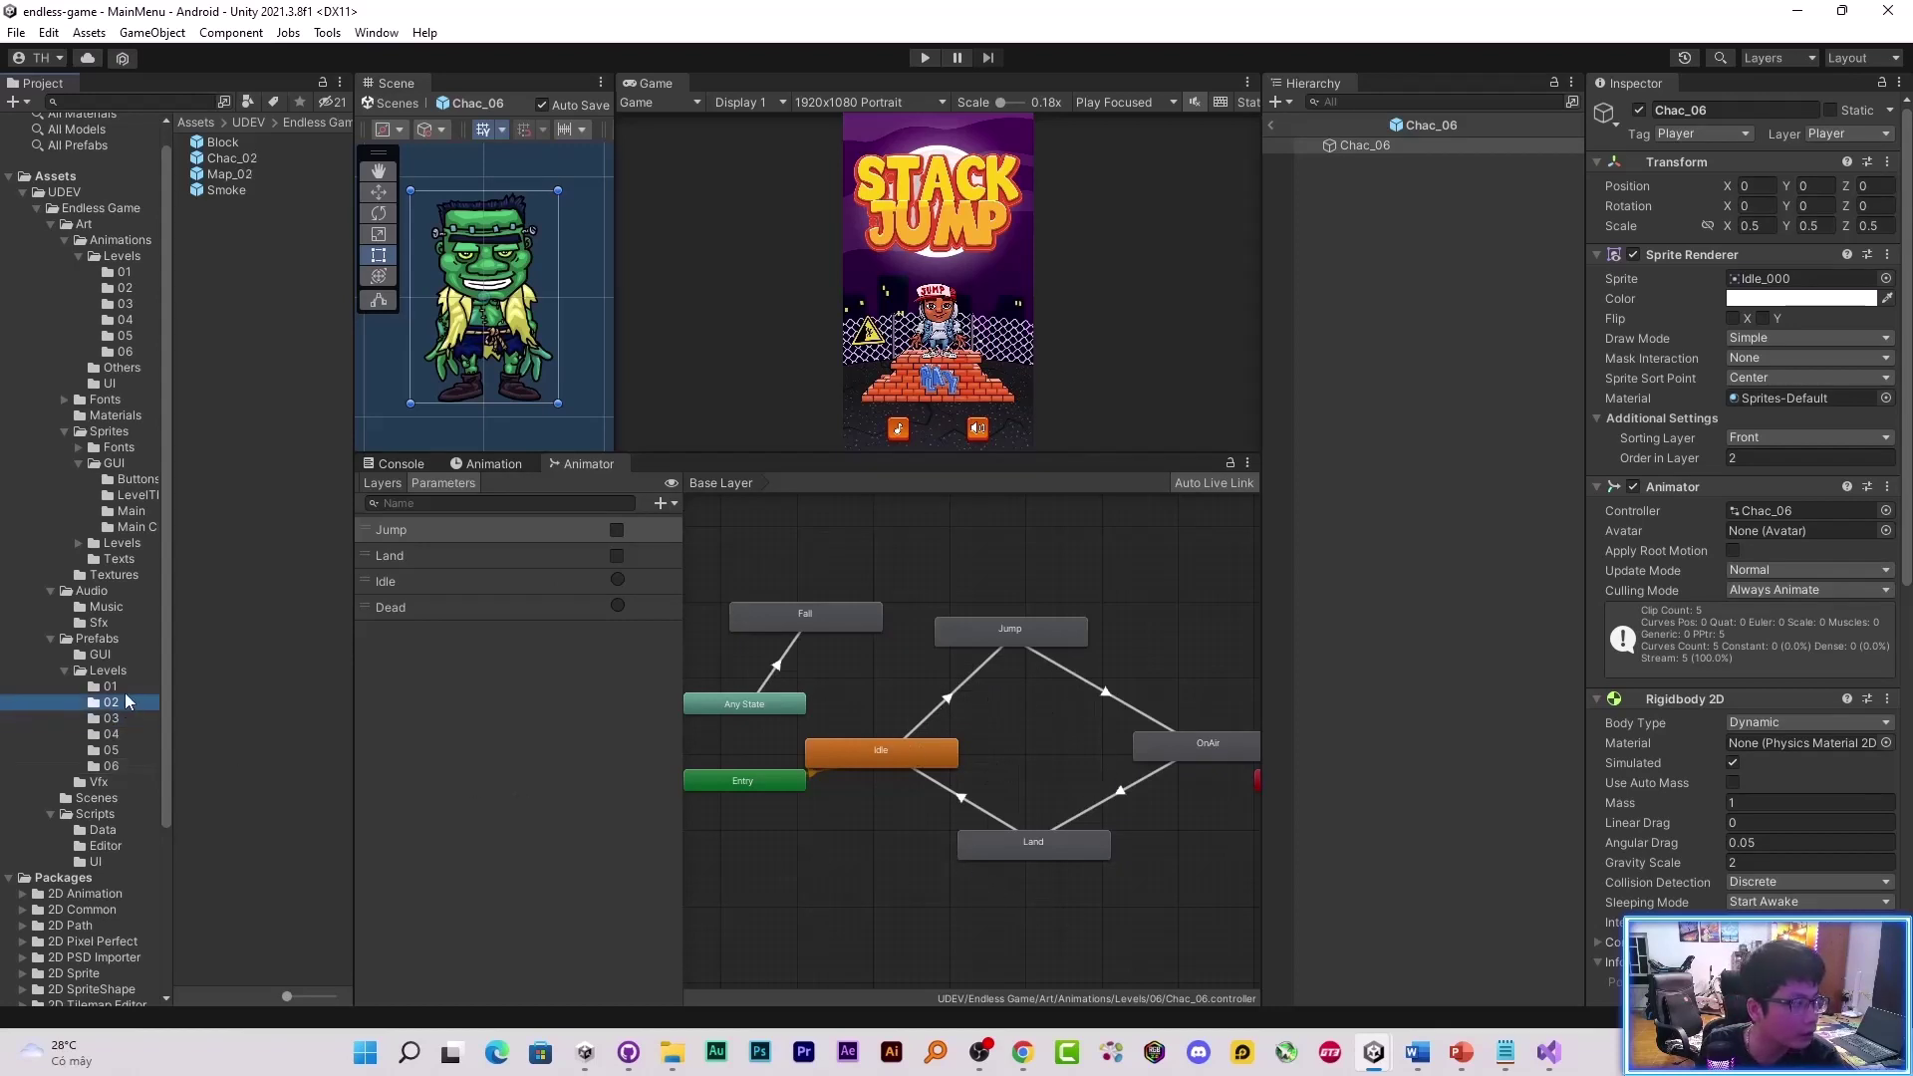
left_click(133, 766)
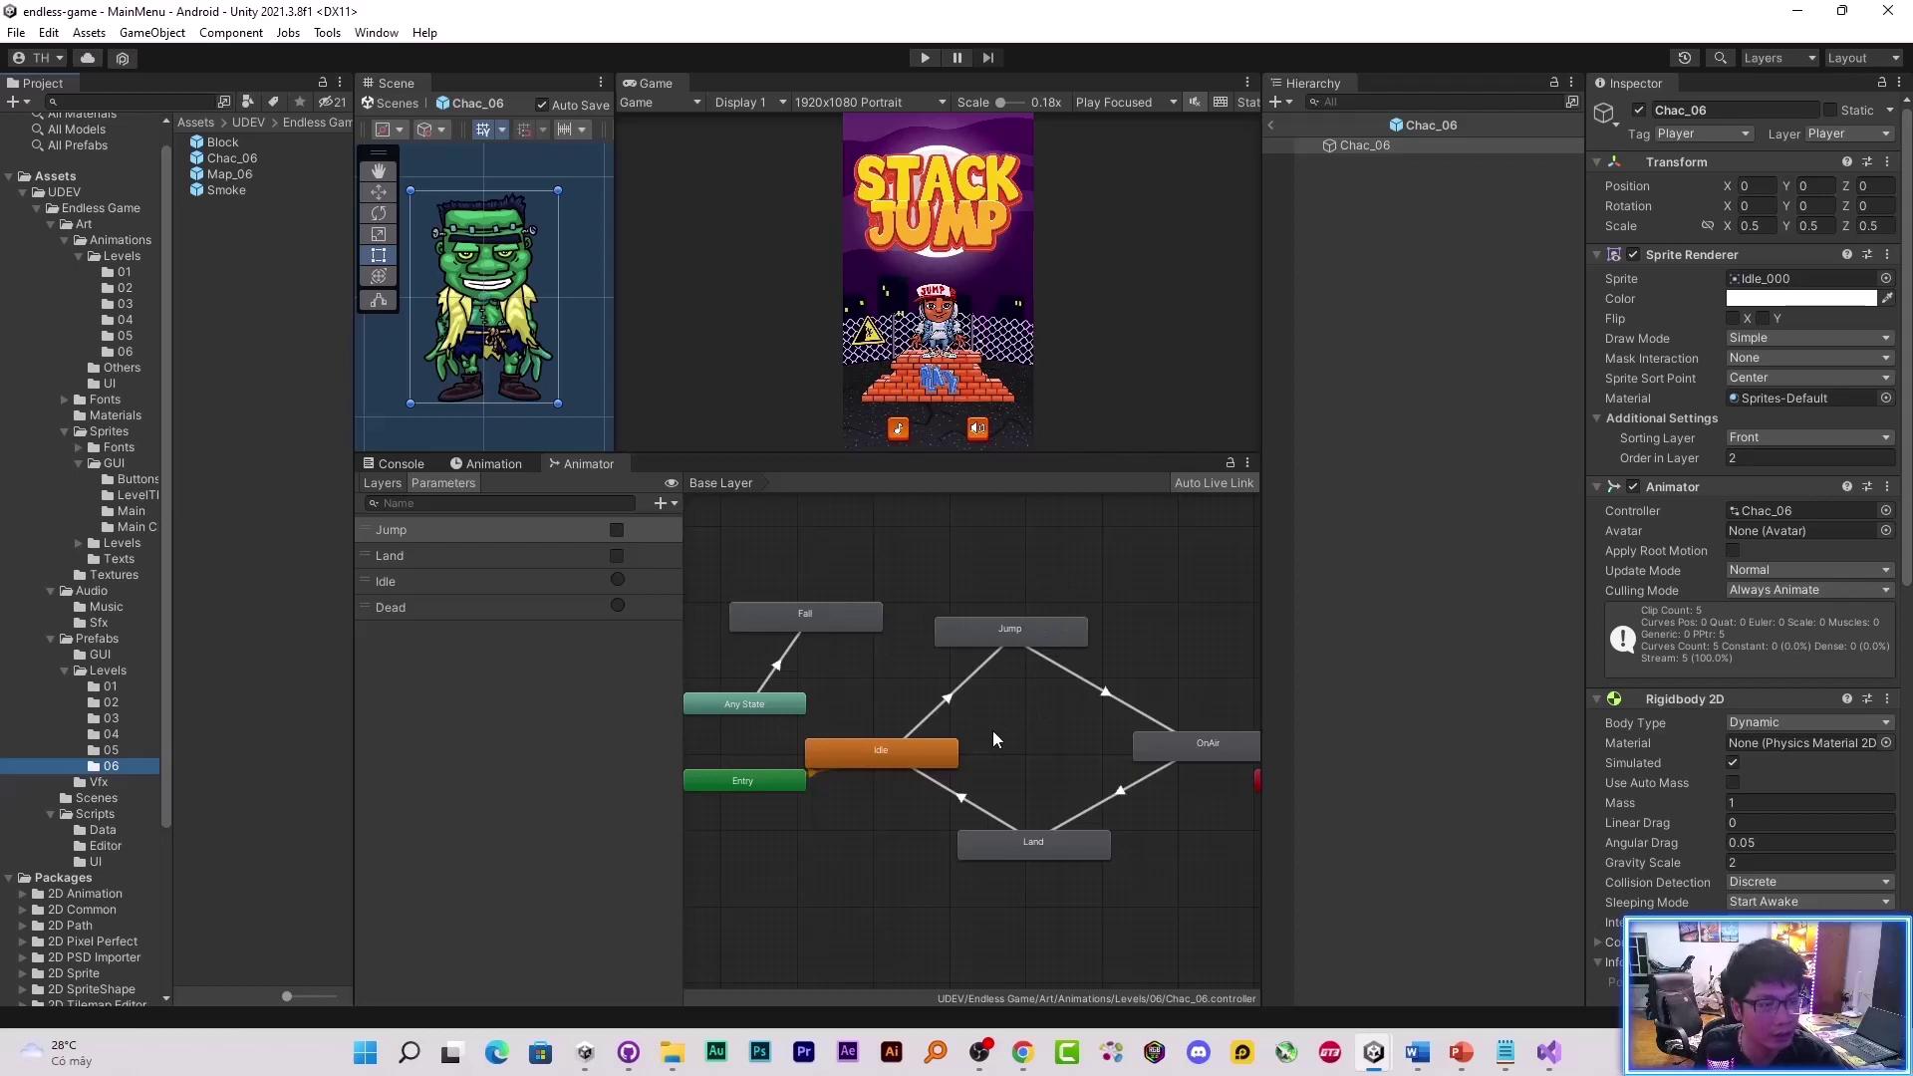
left_click(796, 776)
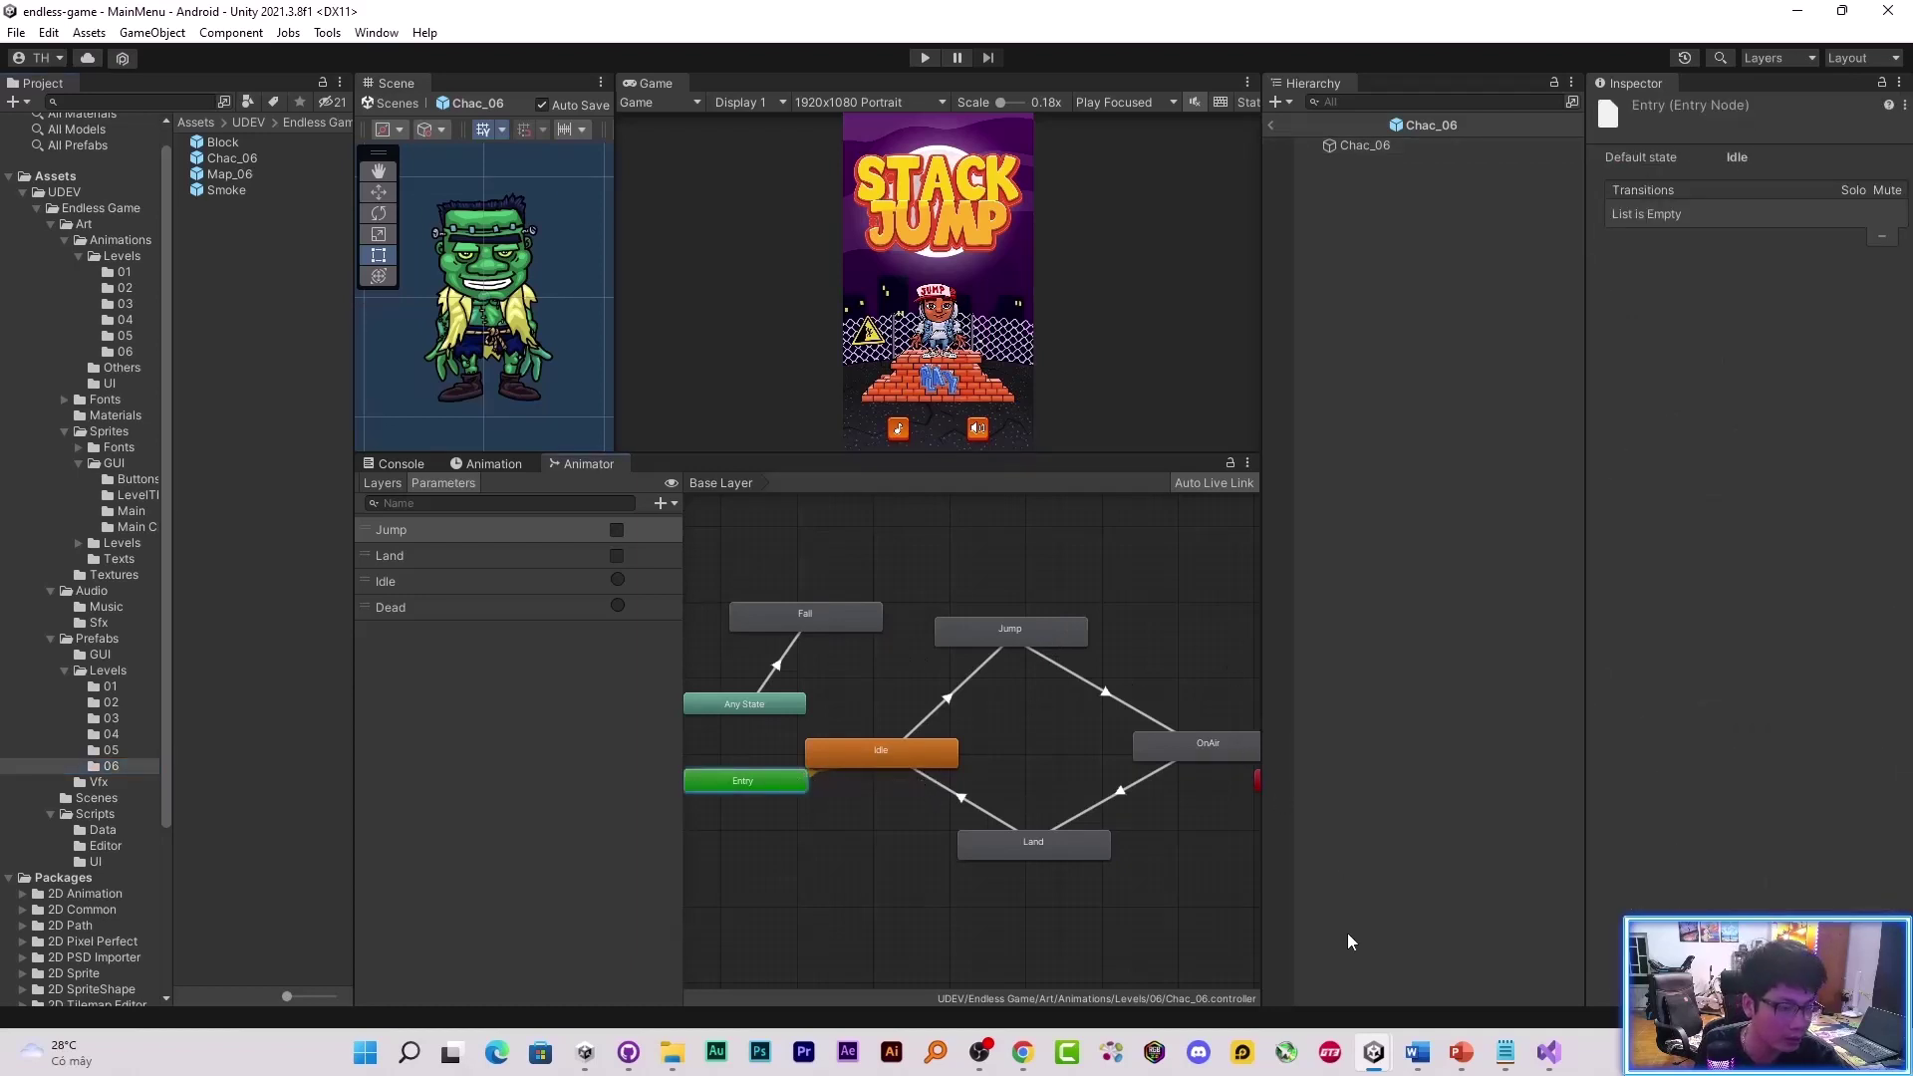
- Replace the Google query with 'monster love unity' and run the search
mouse_move(1022, 1052)
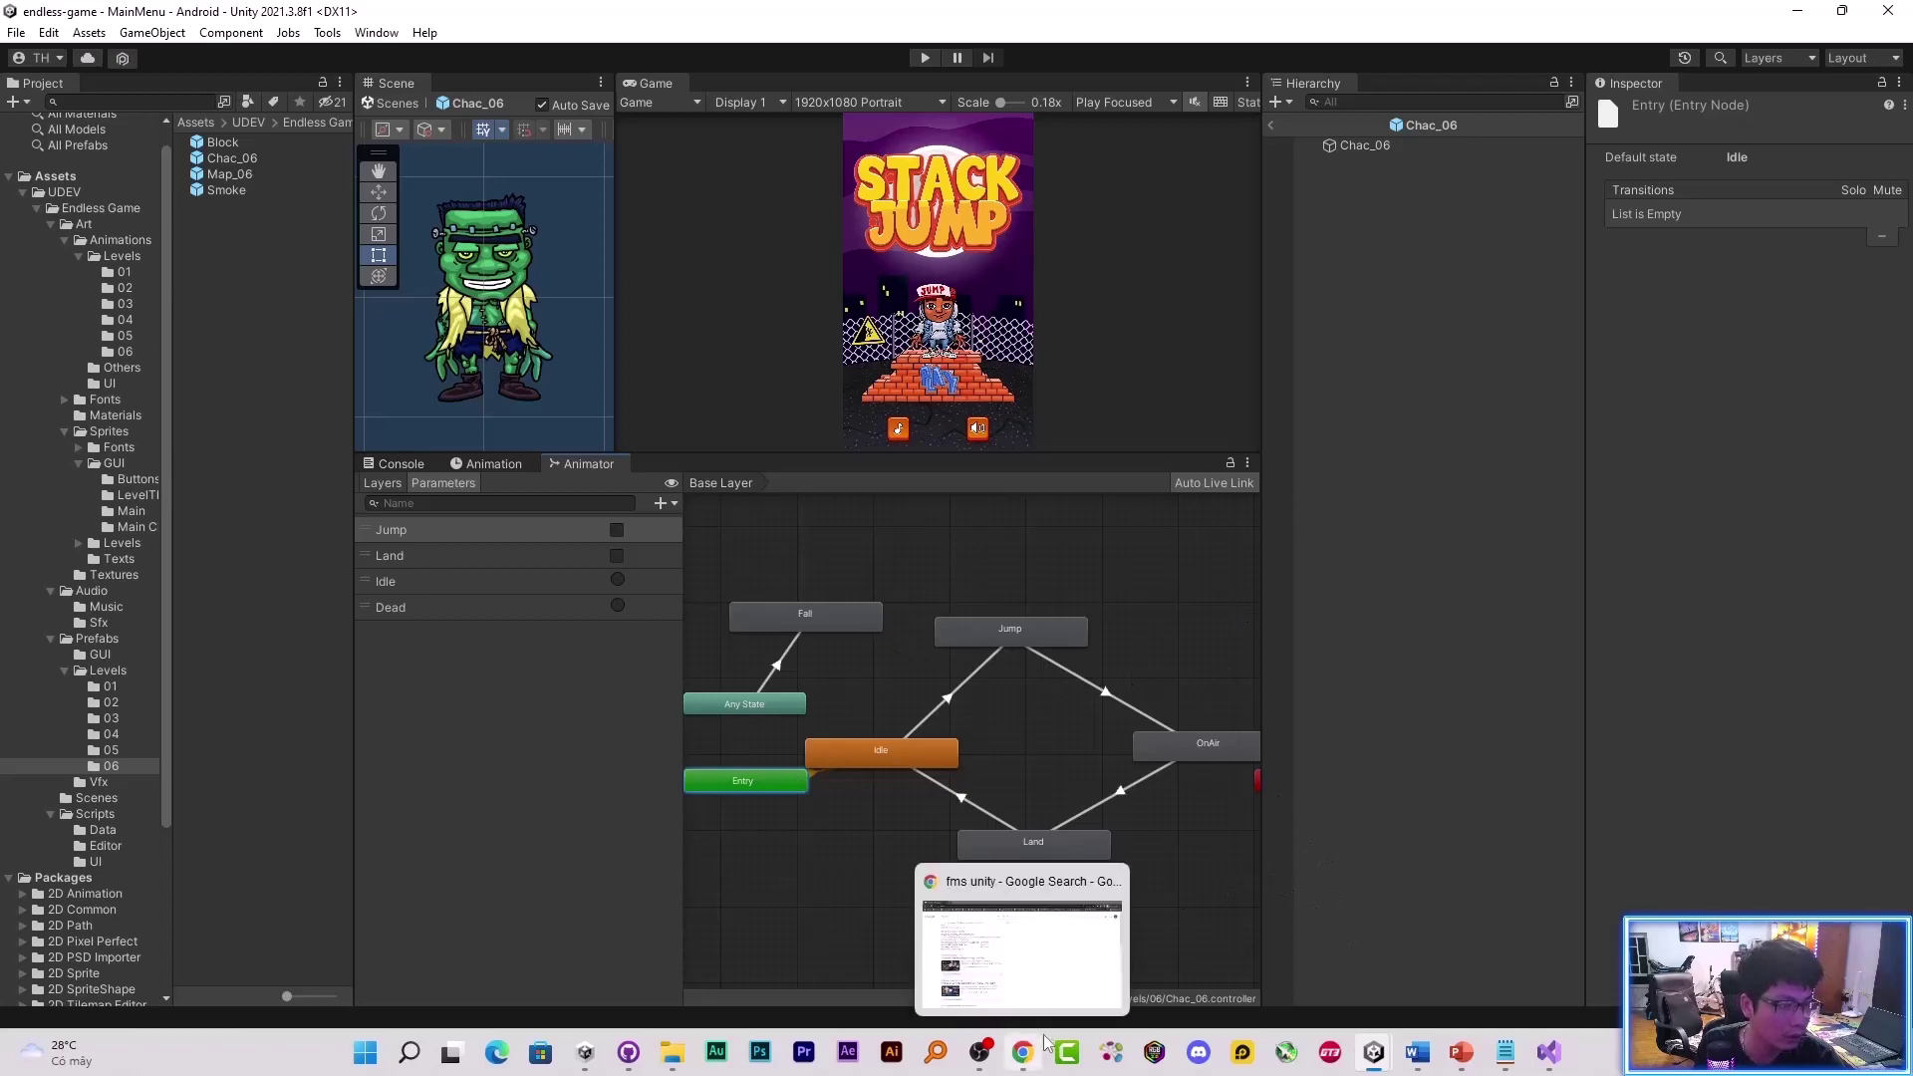
left_click(965, 972)
left_click_drag(318, 161, 52, 186)
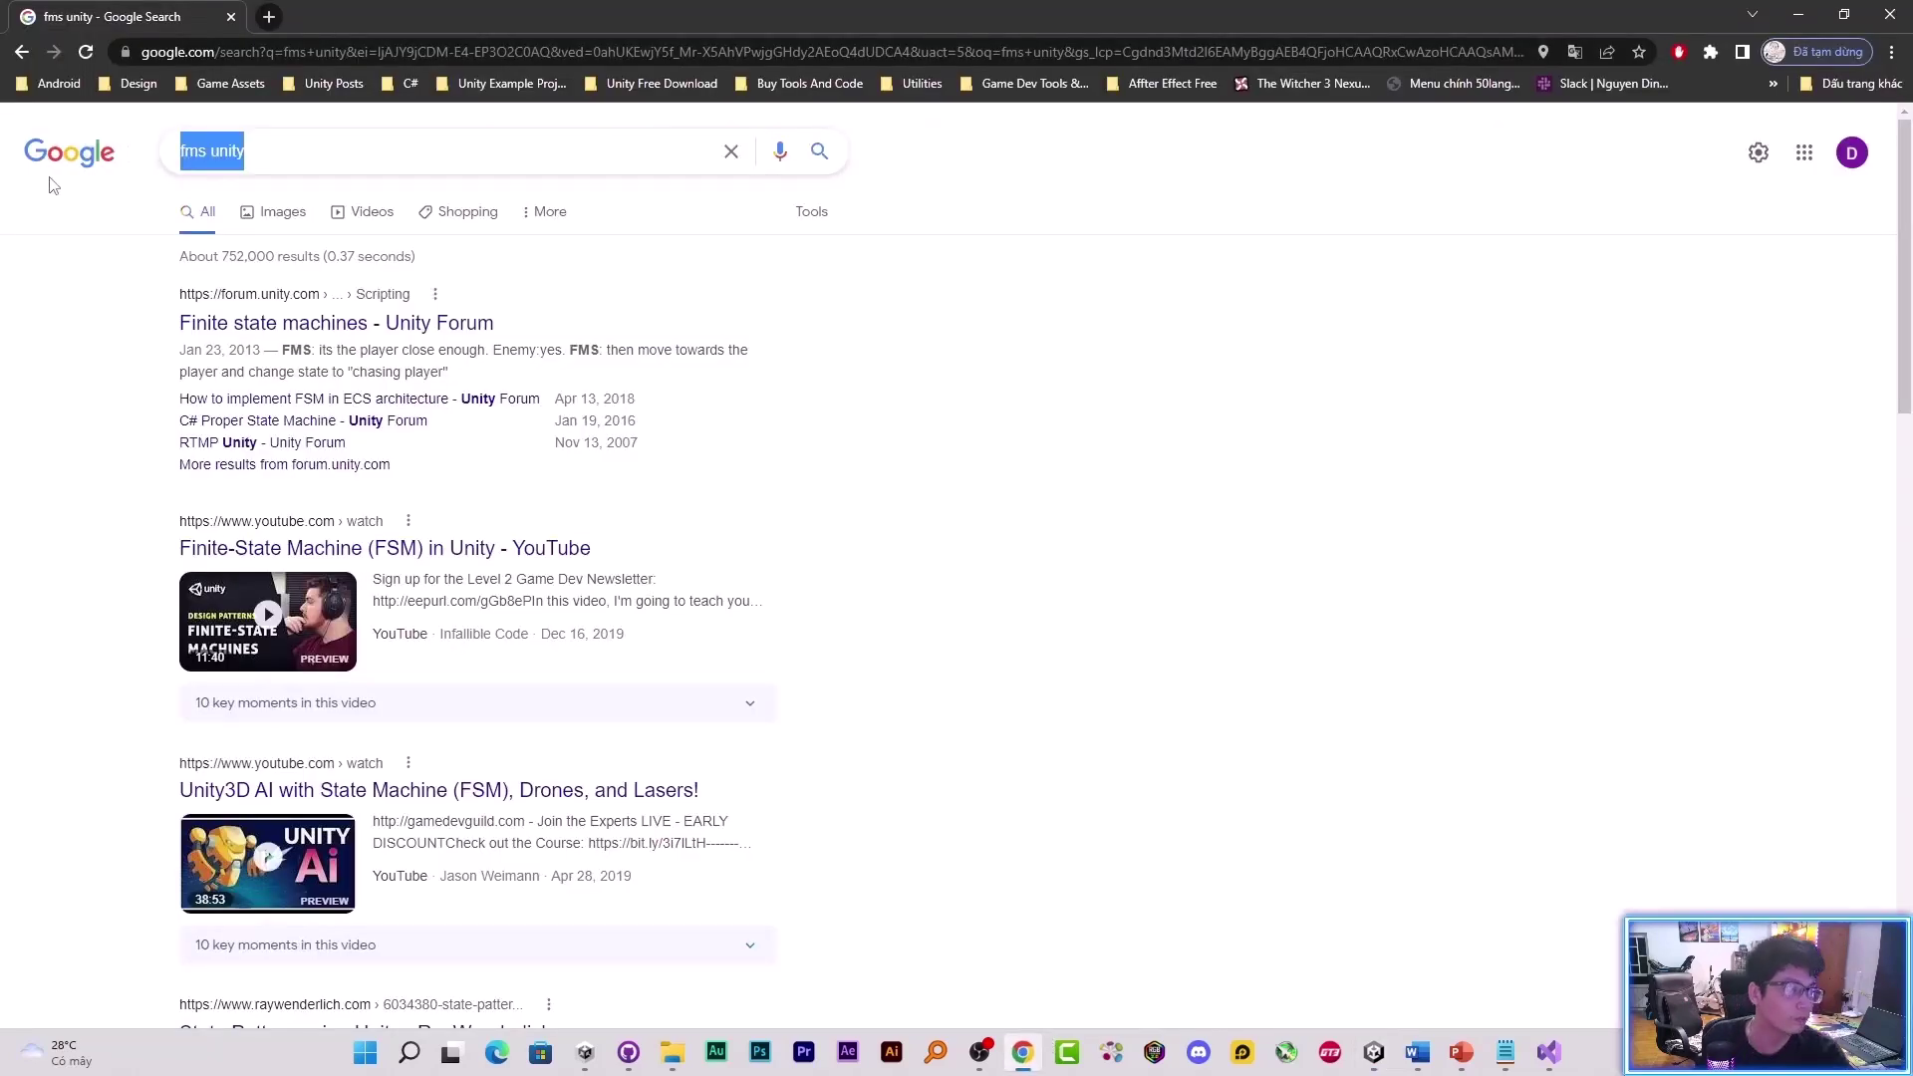
type("mon")
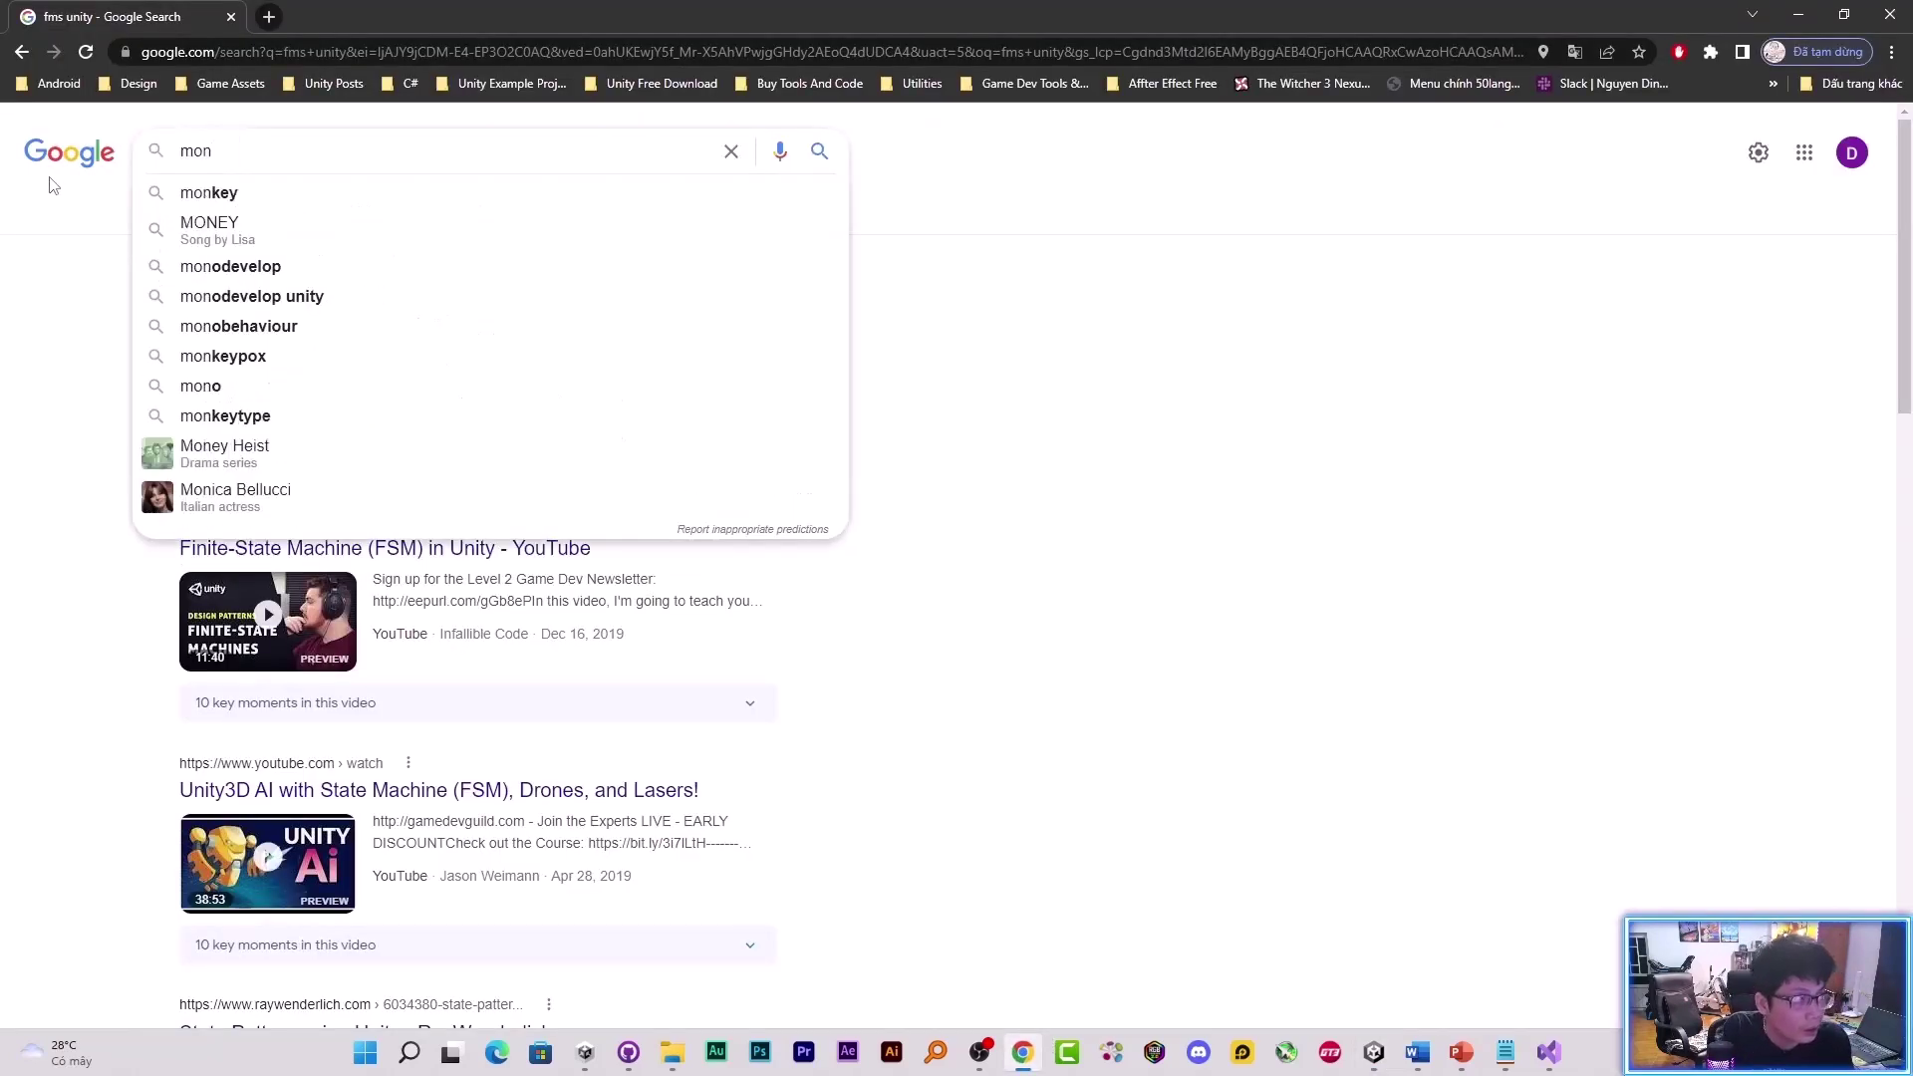
type("ster ")
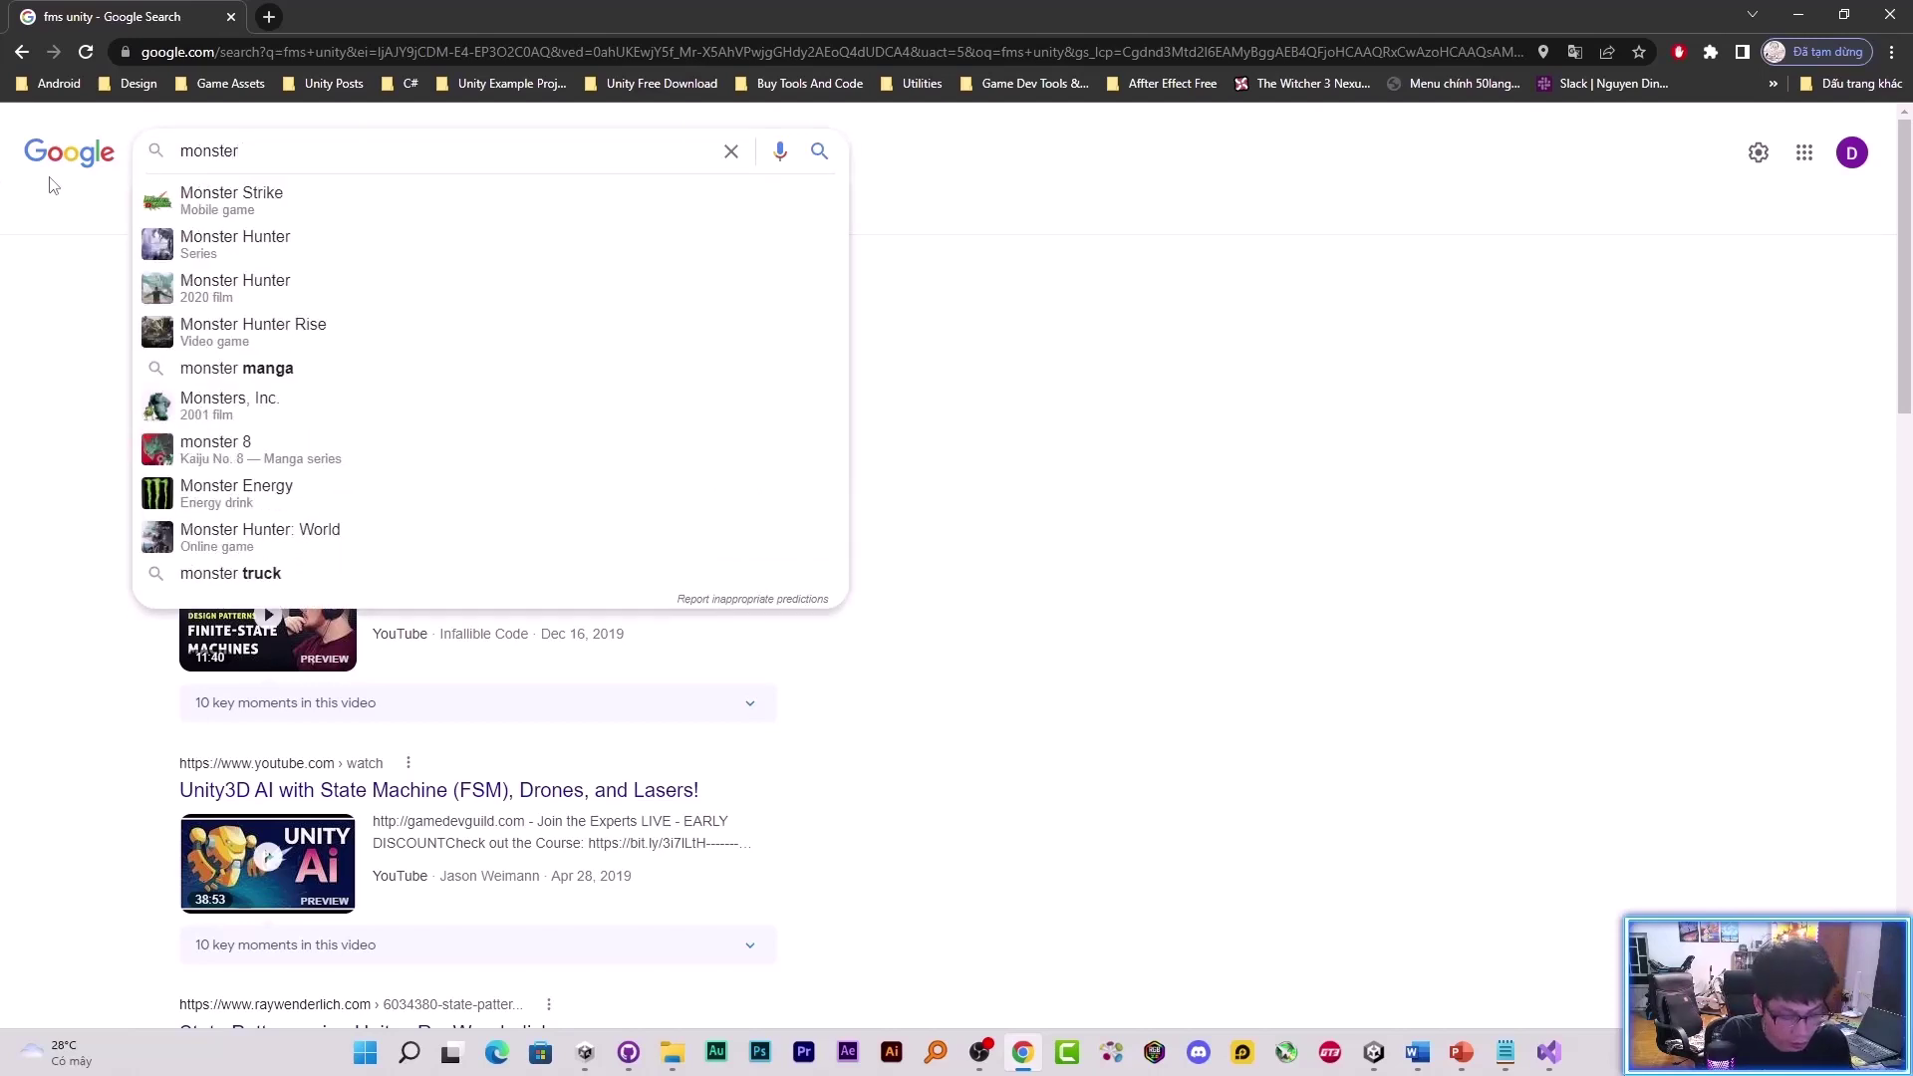
type("s")
key("BackSpace")
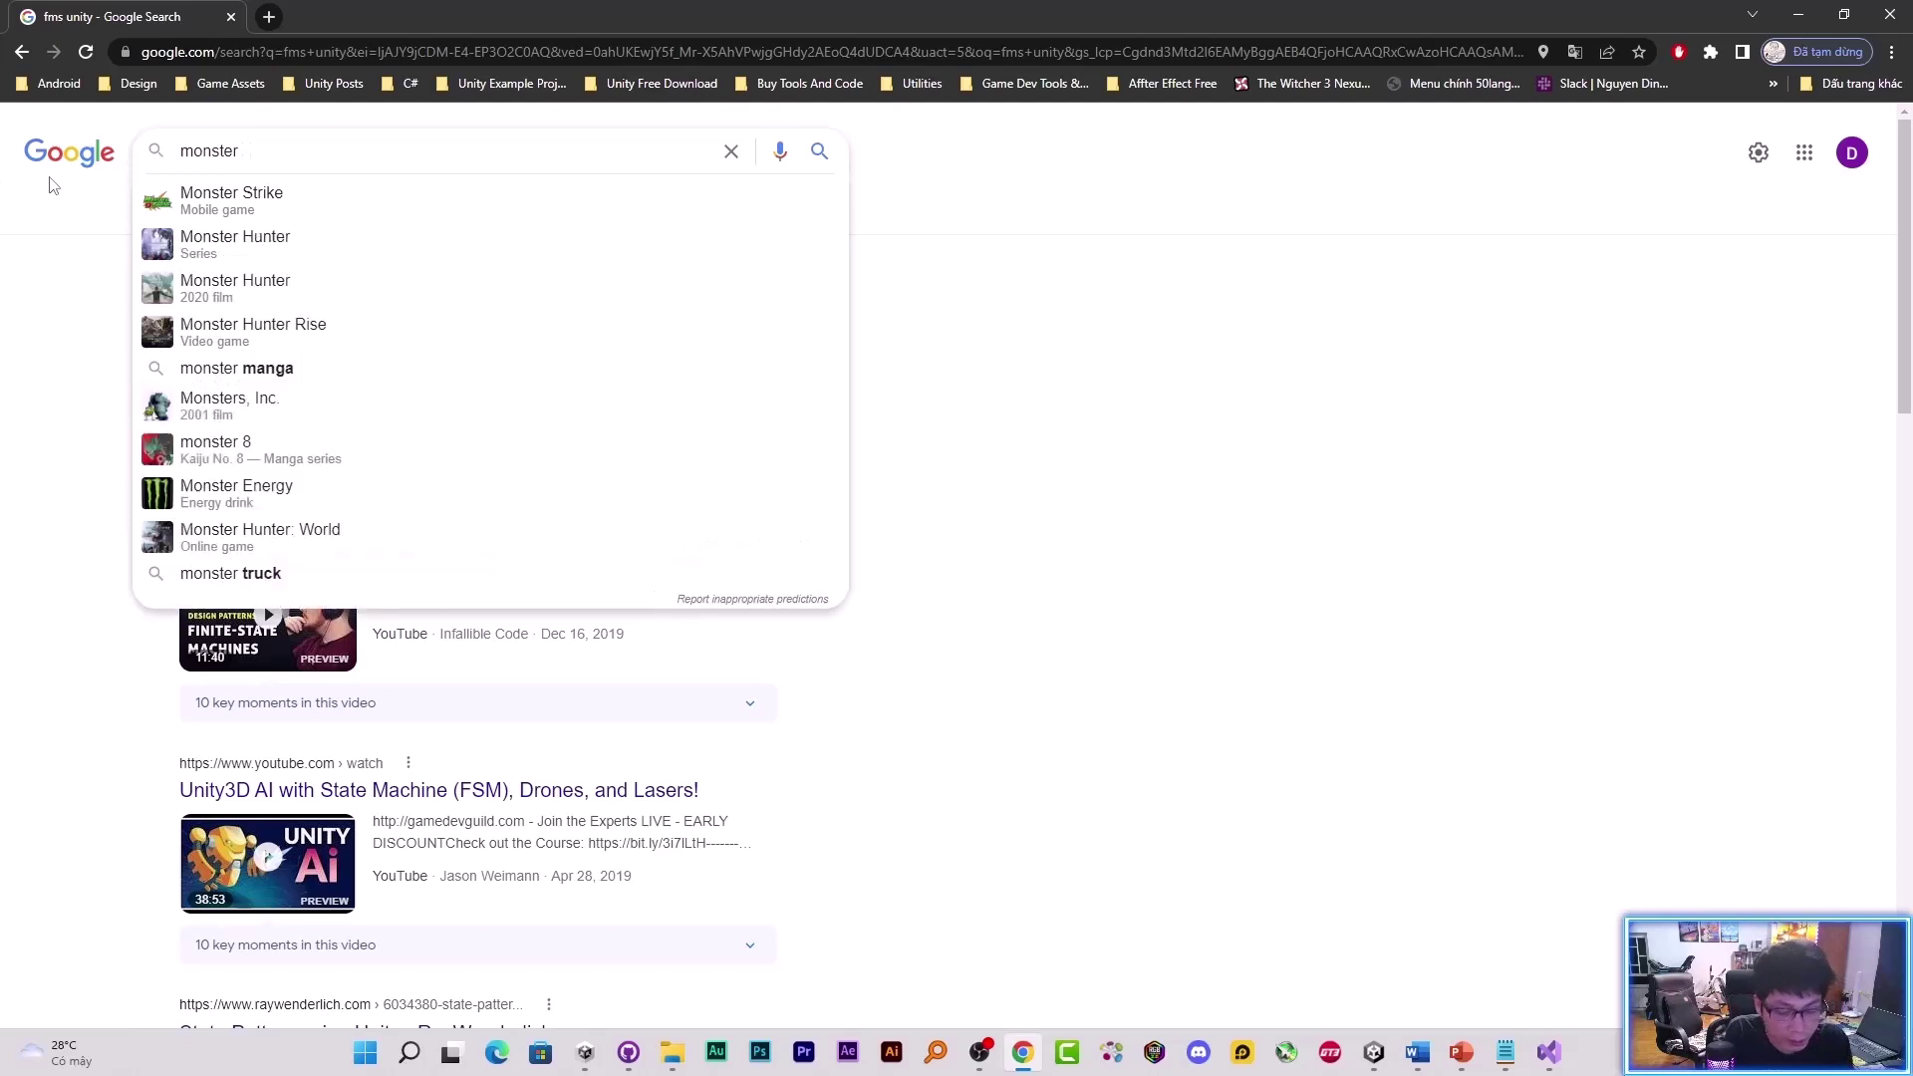
type("love")
key("Return")
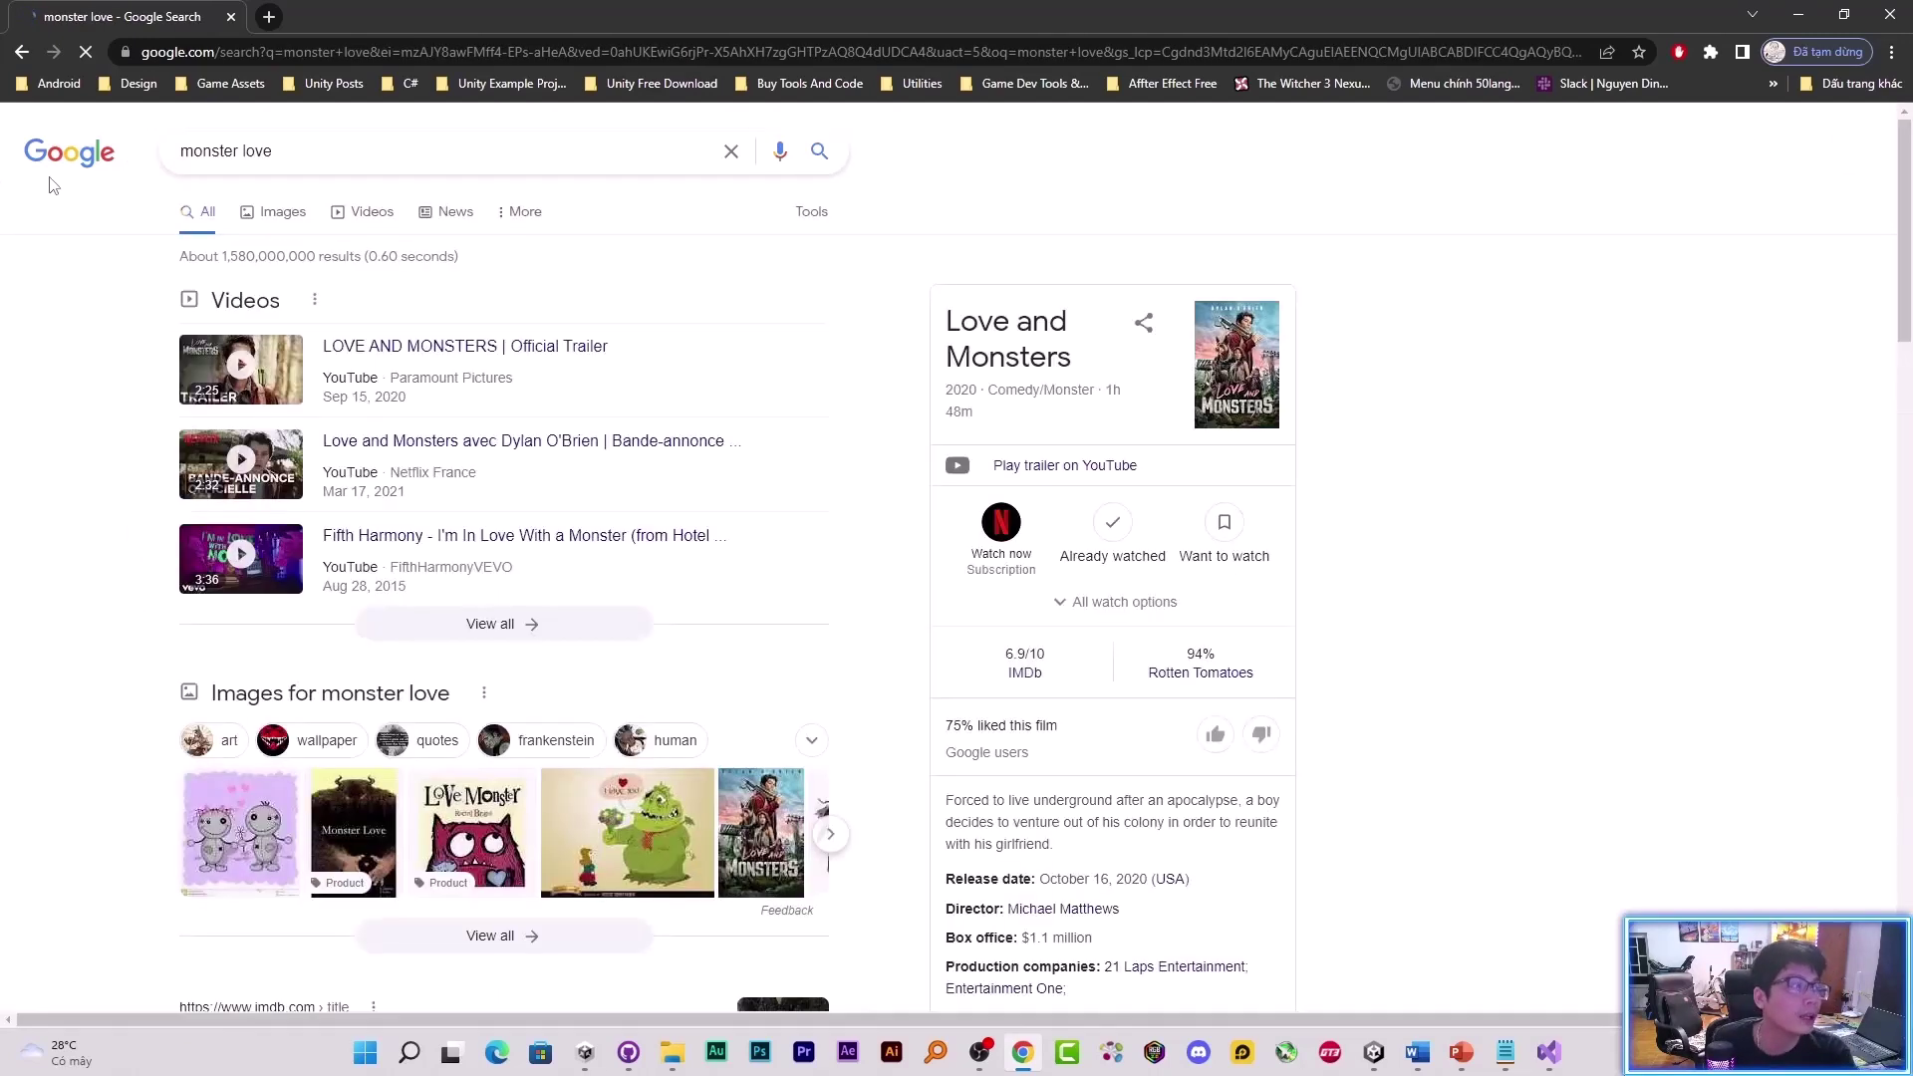
left_click(249, 157)
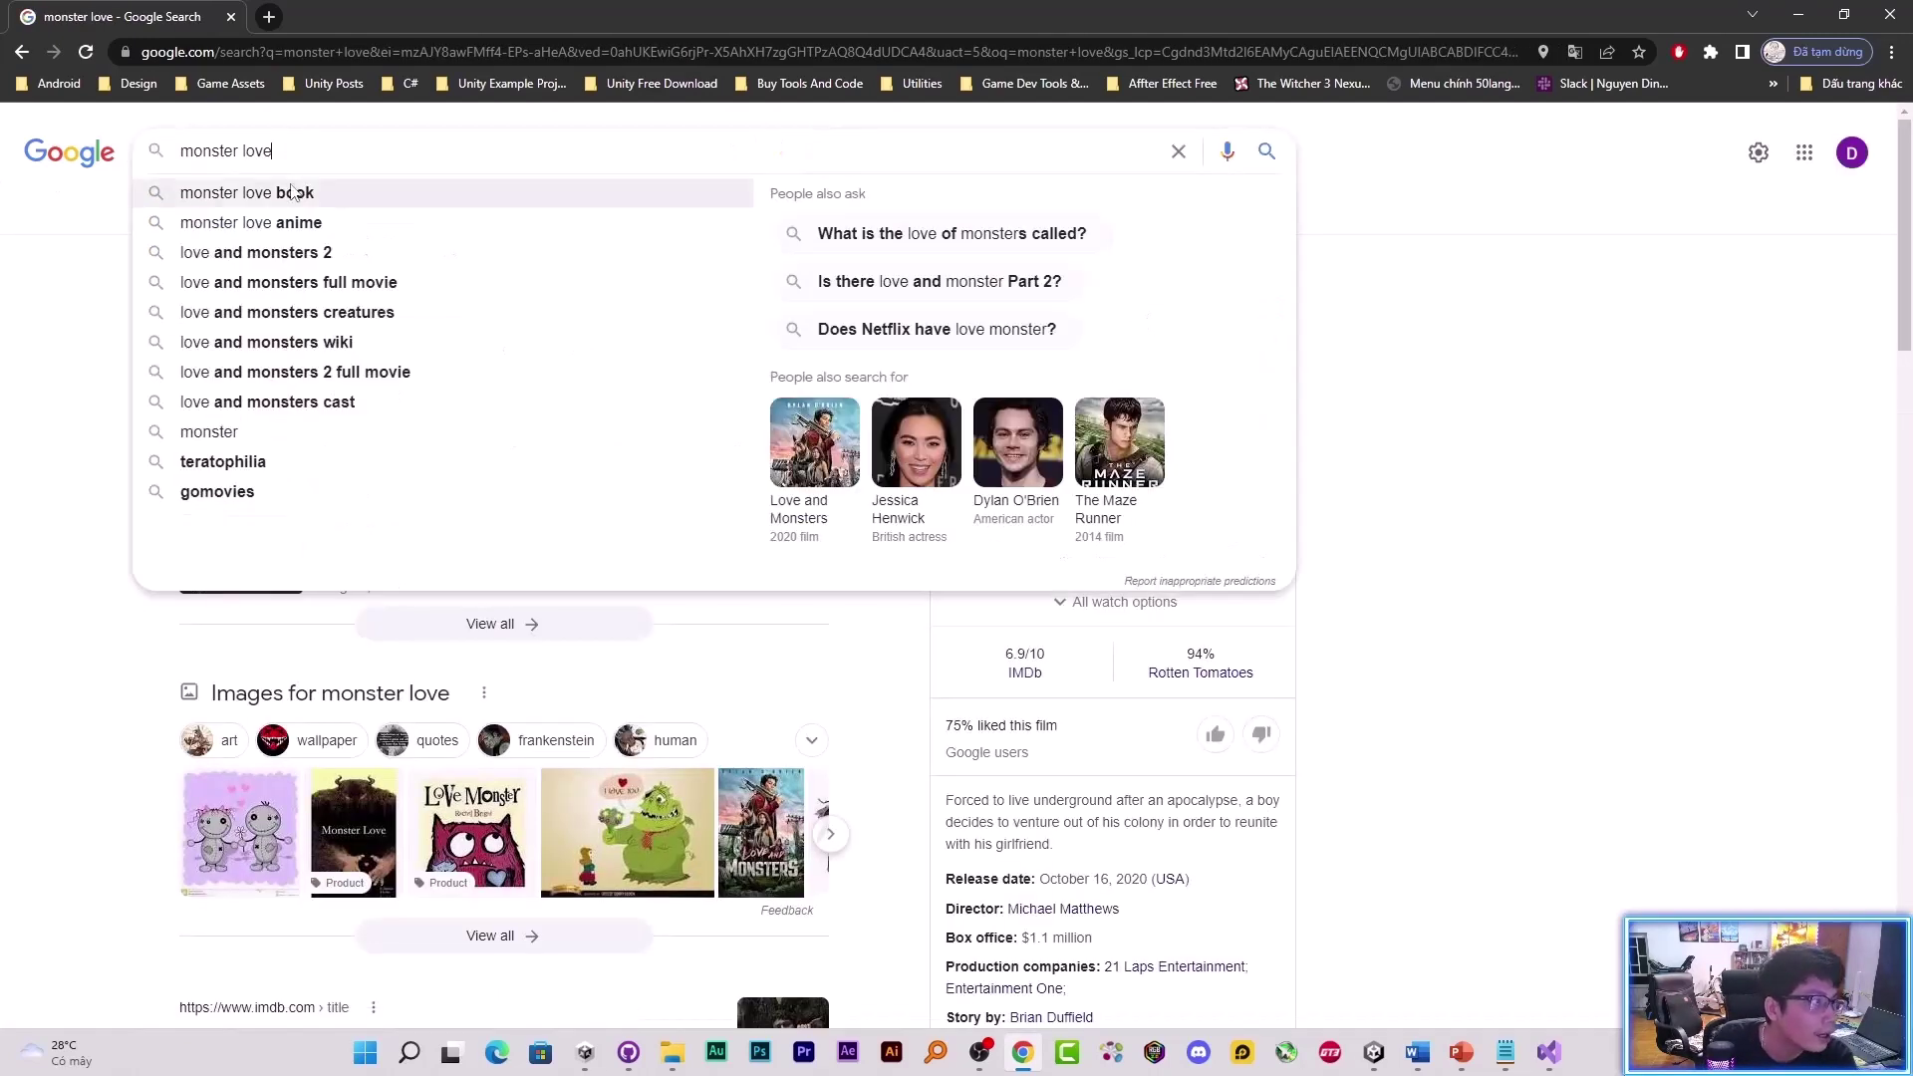
type("un")
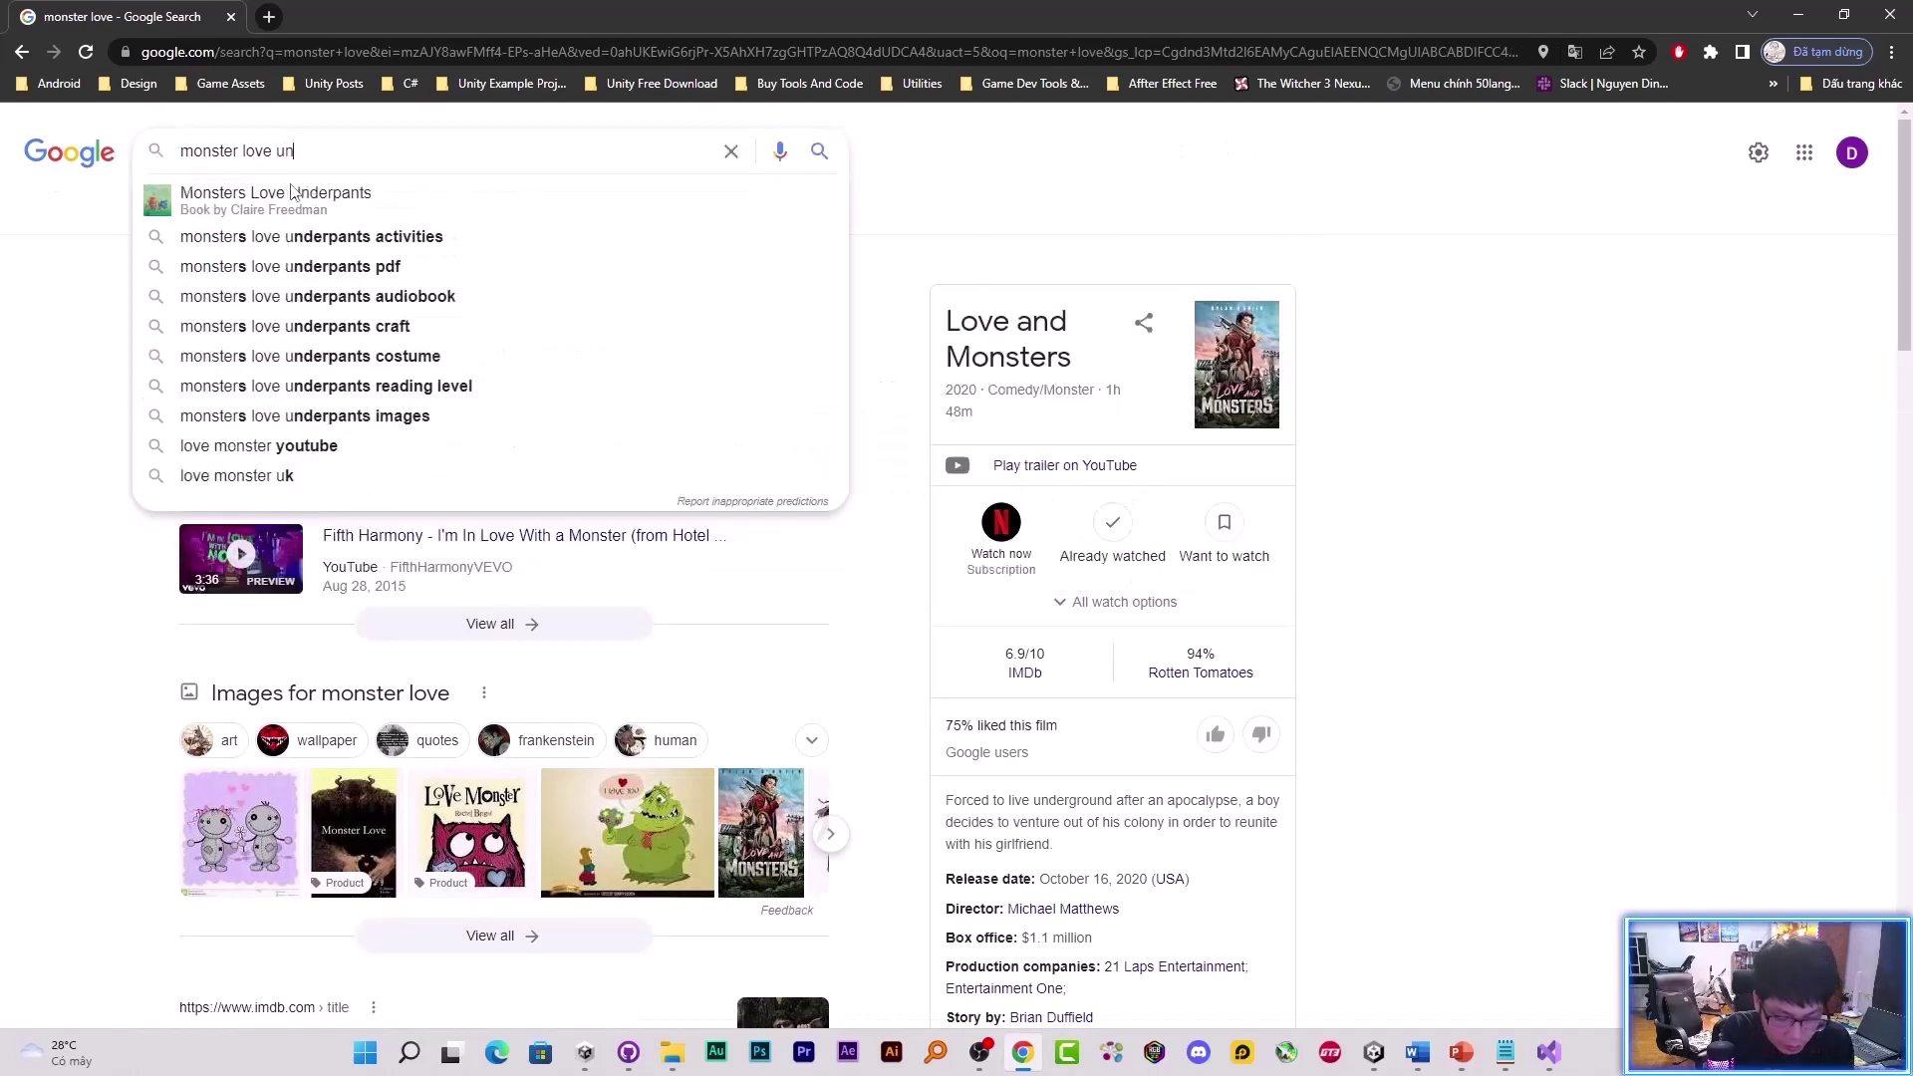
type("ity")
key("Return")
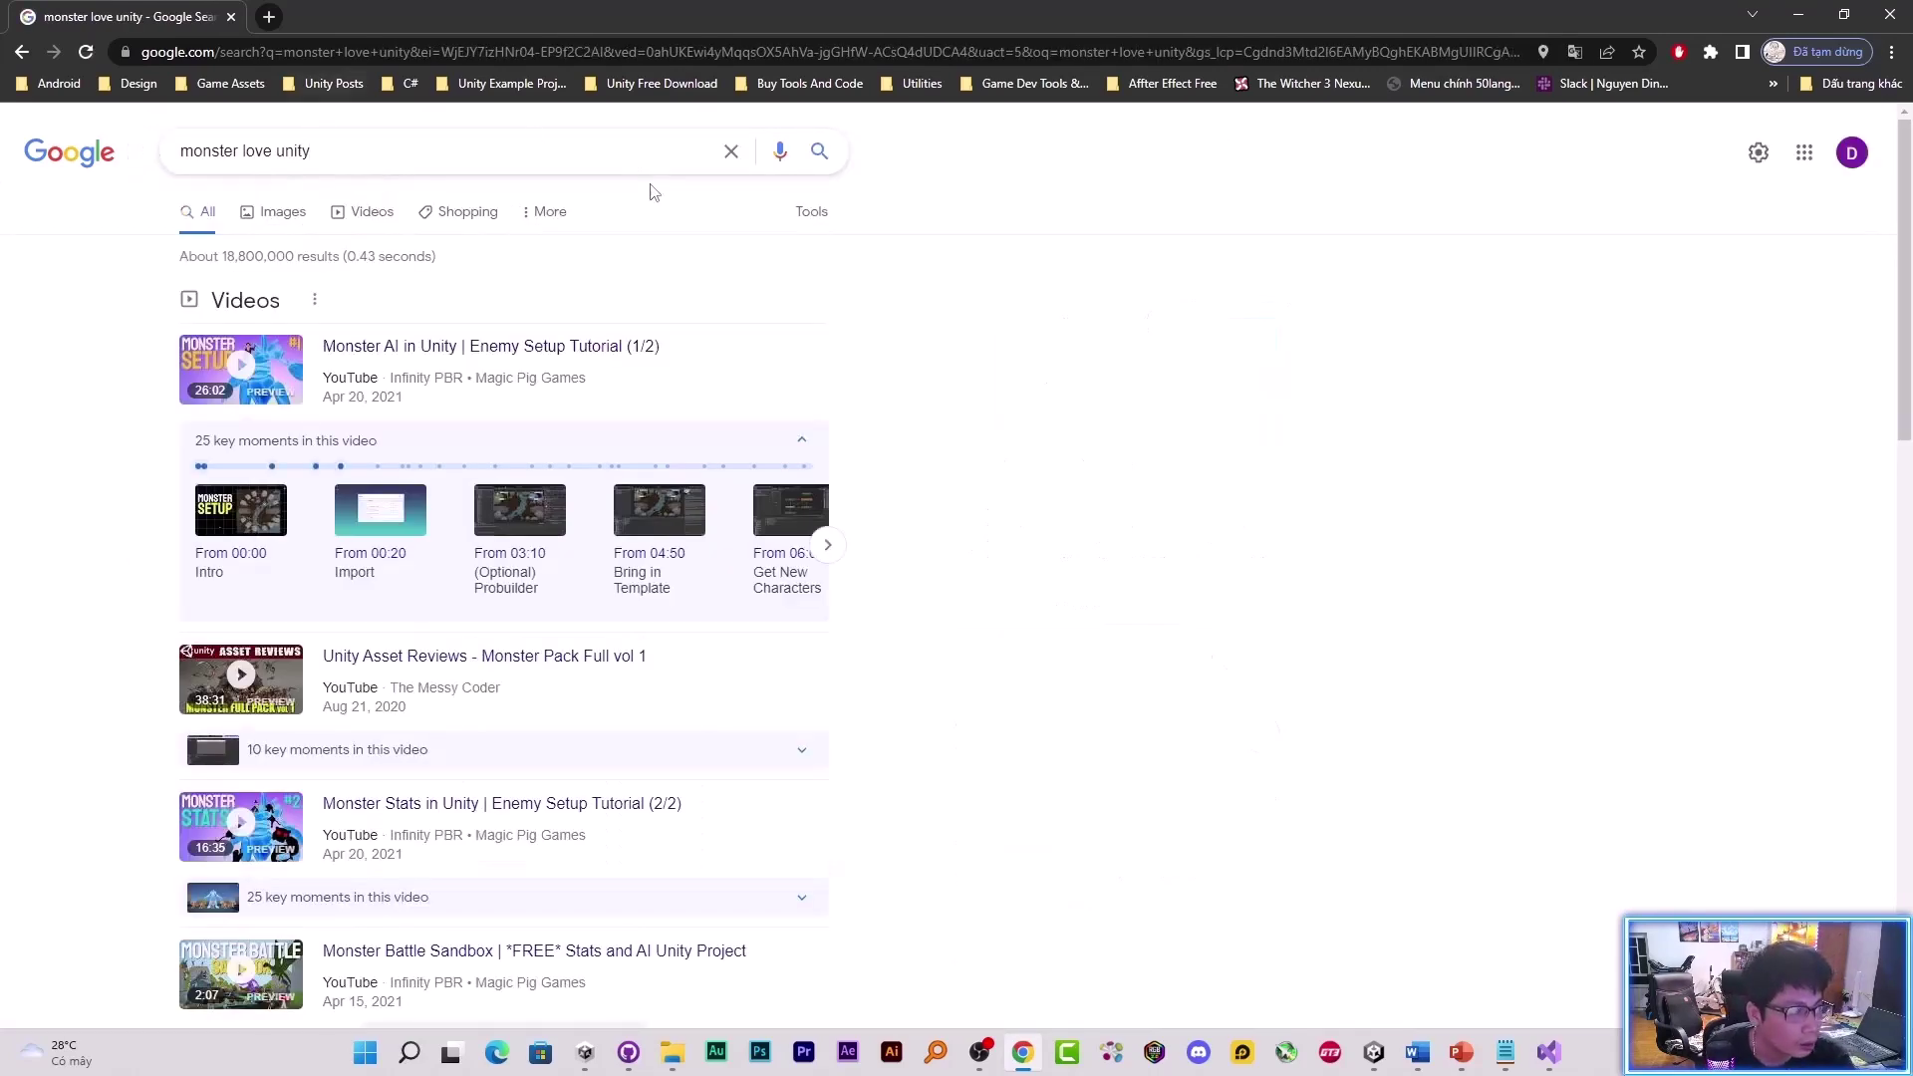
- Open the 'Simple Finite State Machine for Unity (C#)' GitHub result
scroll(655, 194, "down", 9)
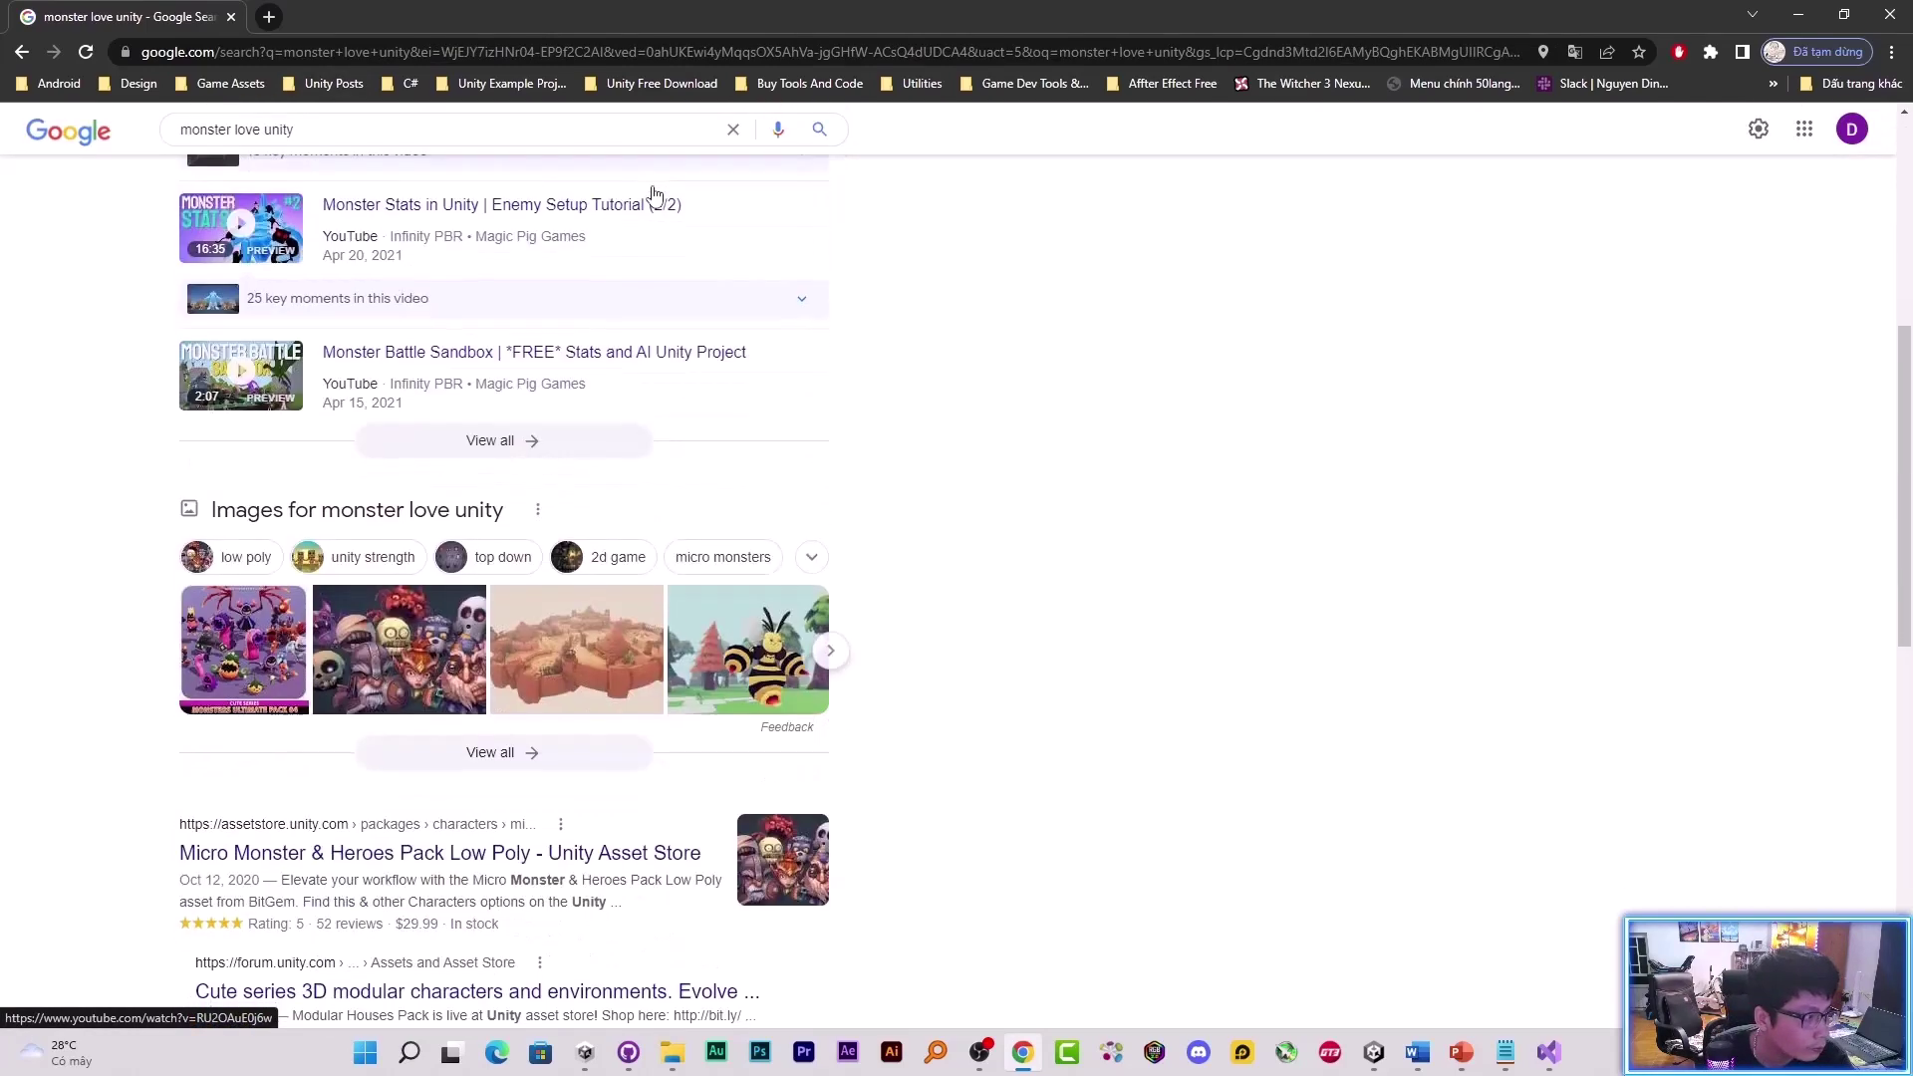
scroll(455, 427, "down", 4)
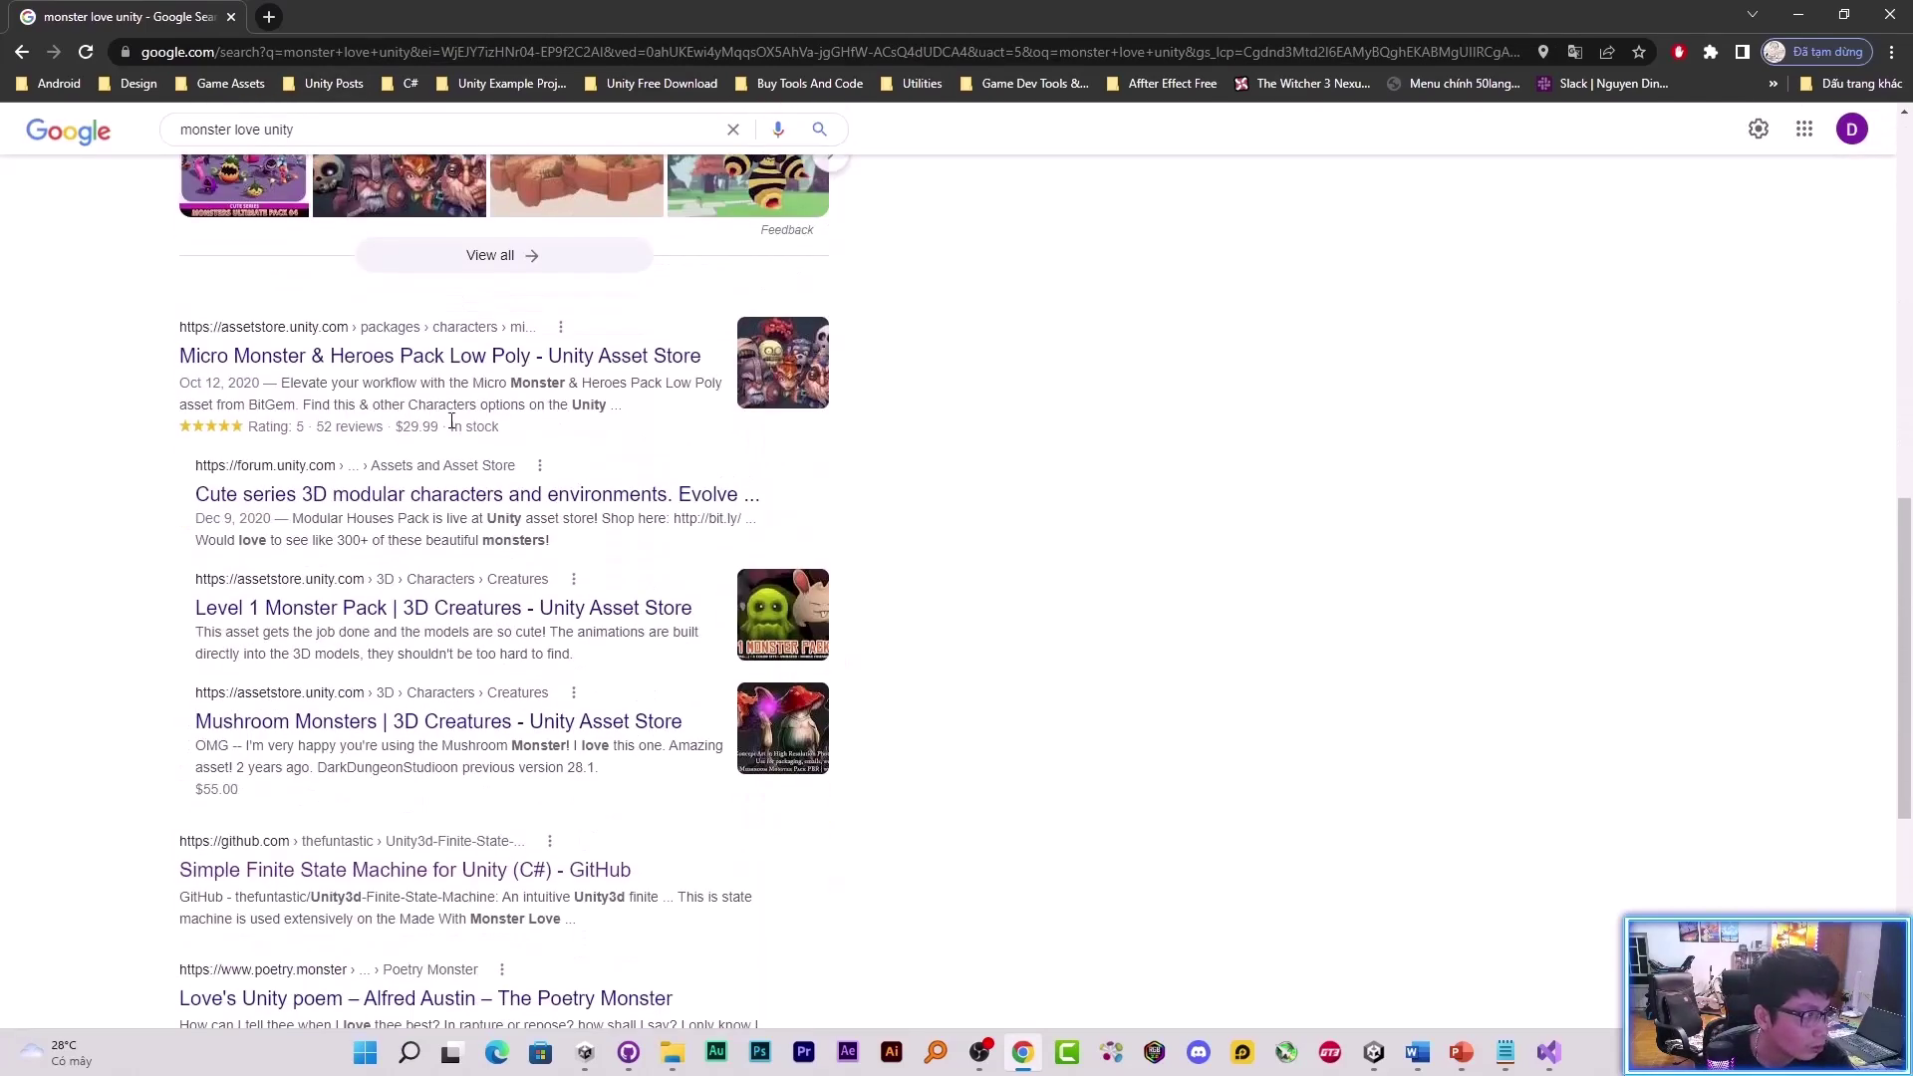
left_click(435, 670)
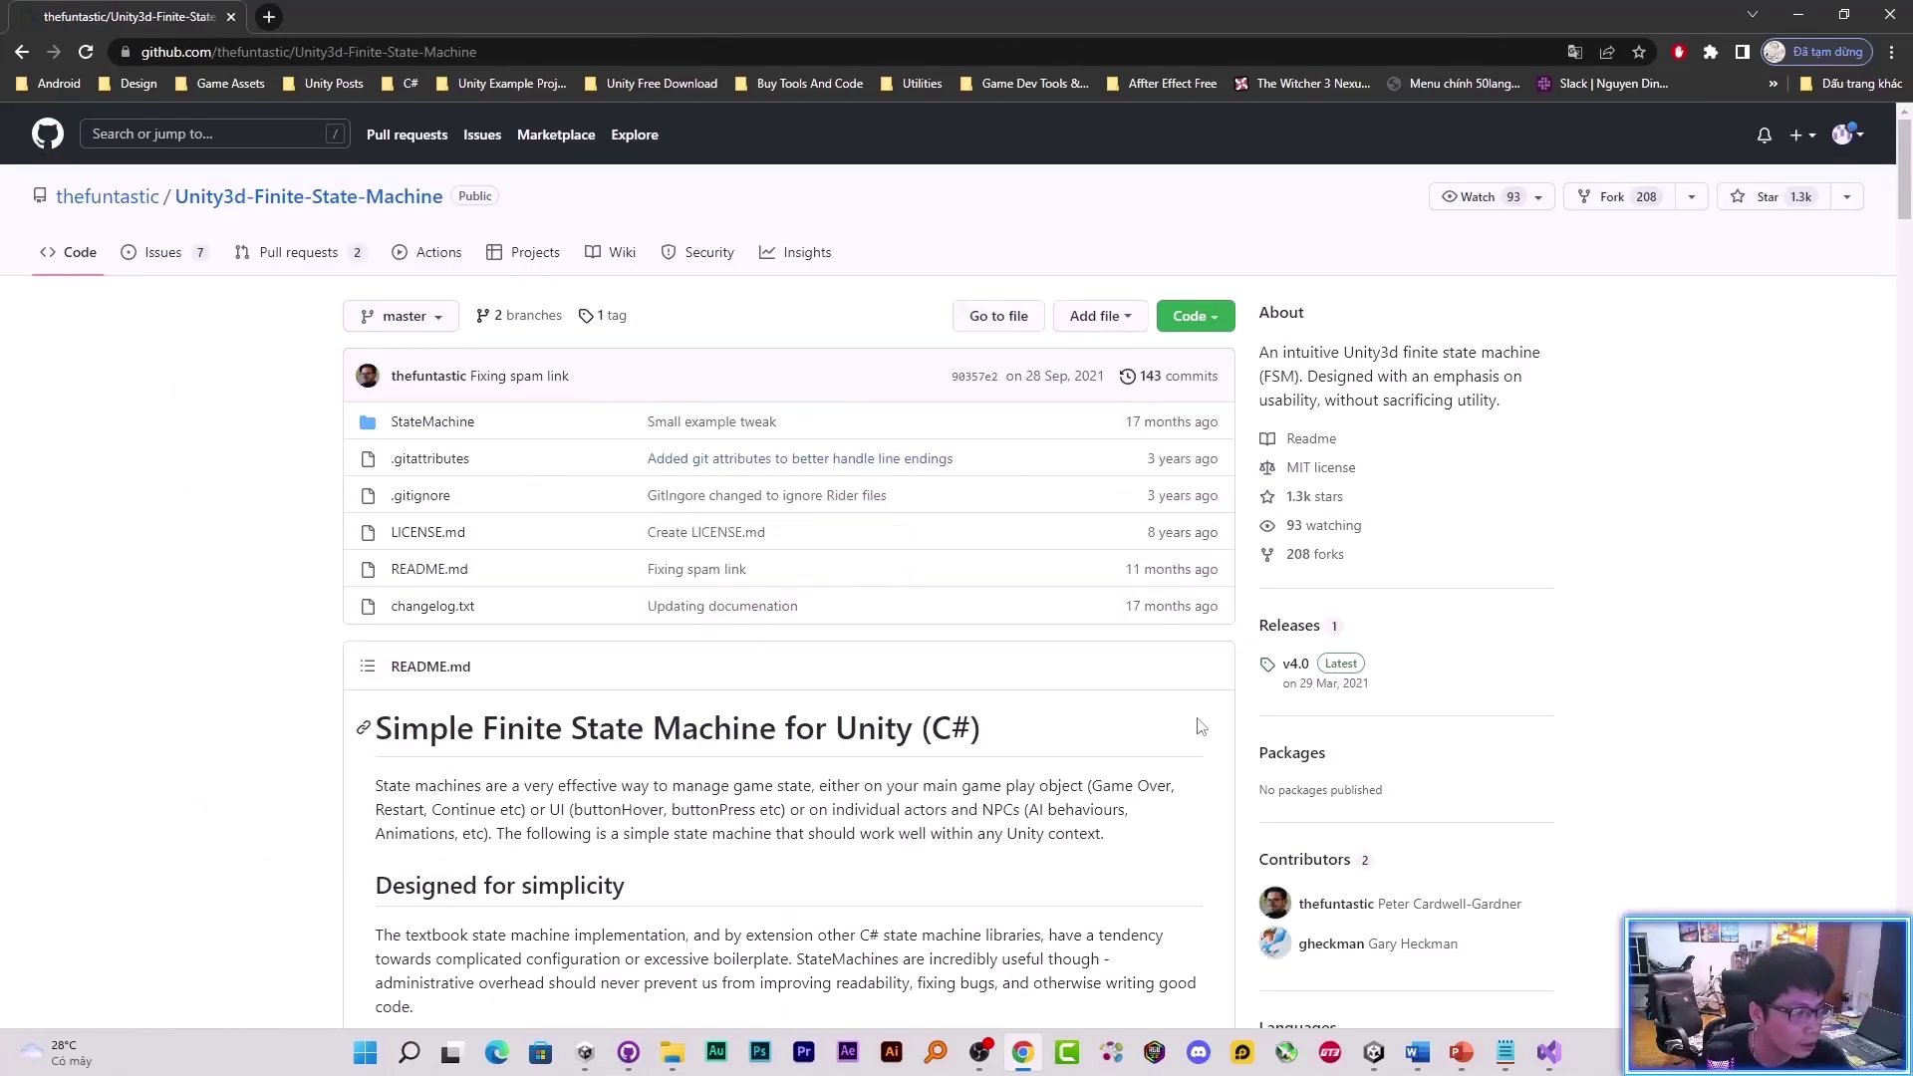
- Scroll the README past the MyGameplayScript example to the StateName_Method convention section
scroll(1038, 774, "down", 6)
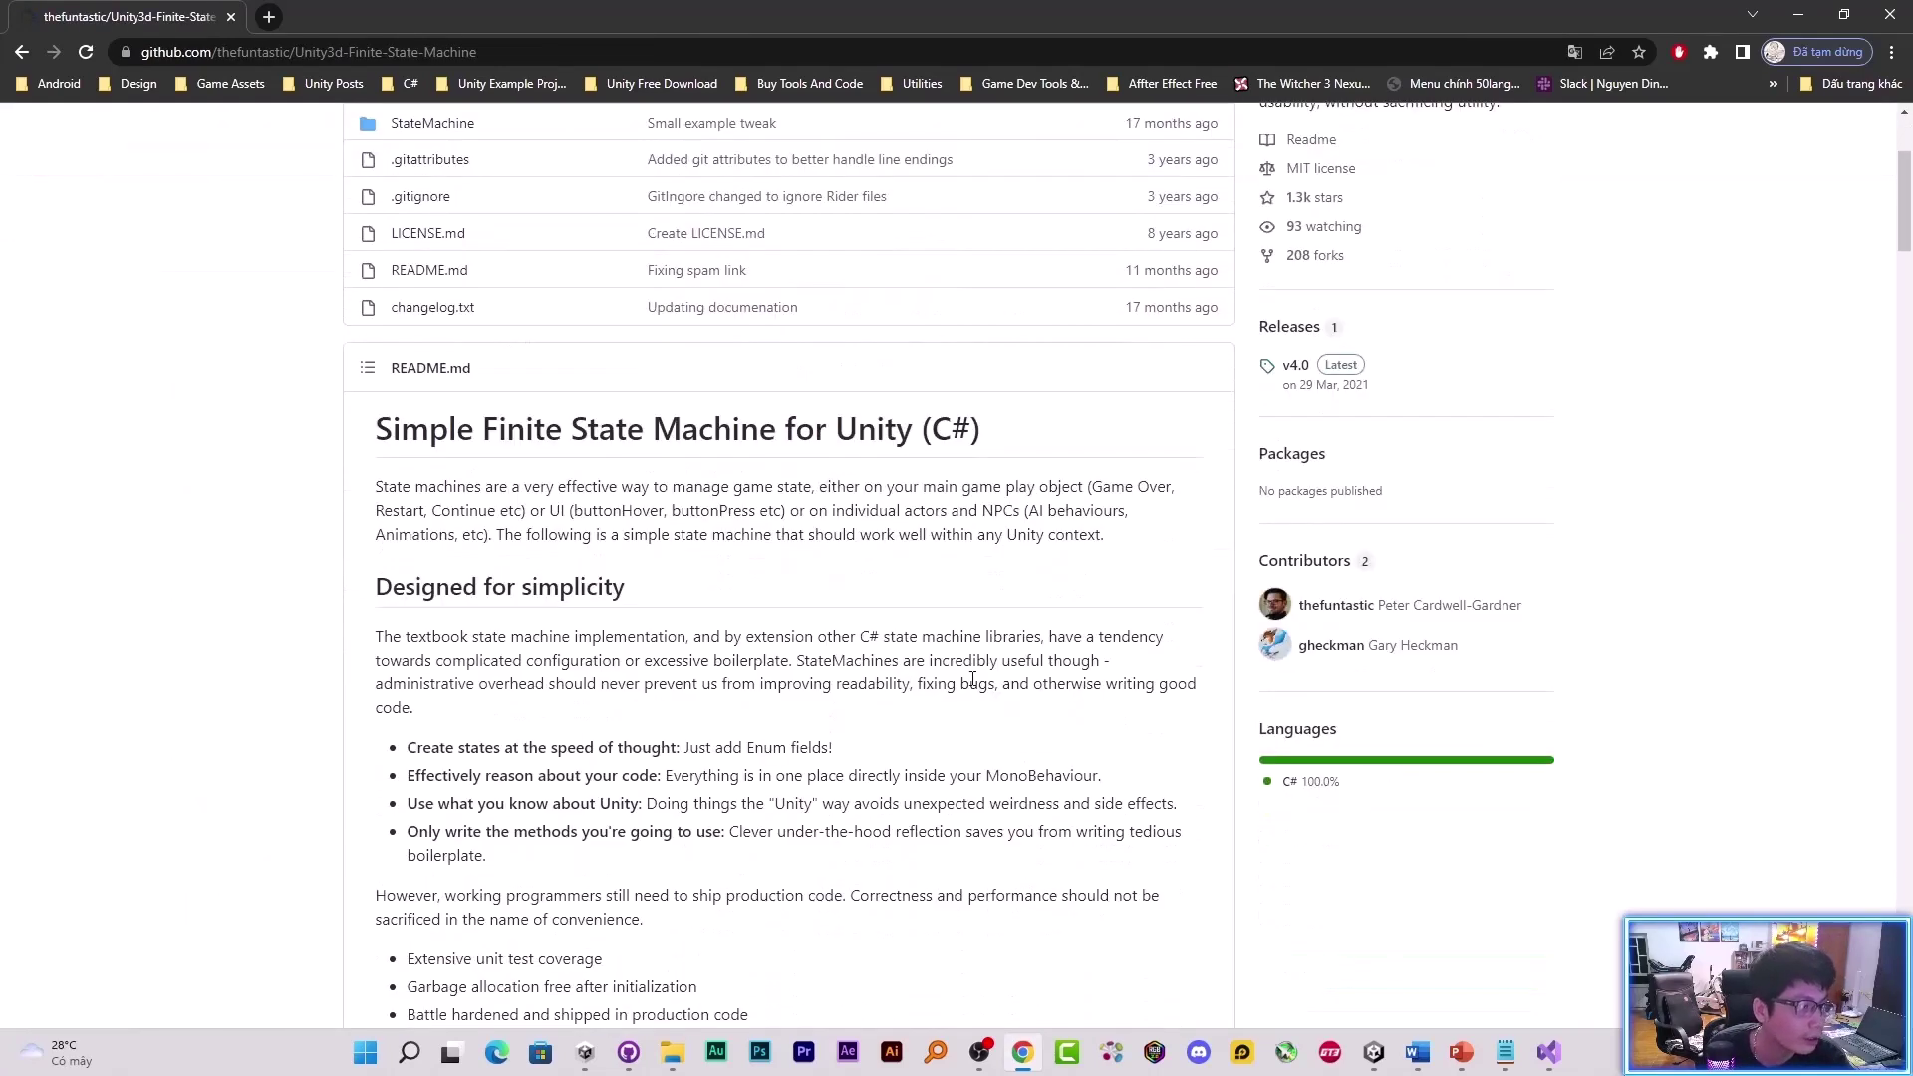
scroll(951, 565, "down", 8)
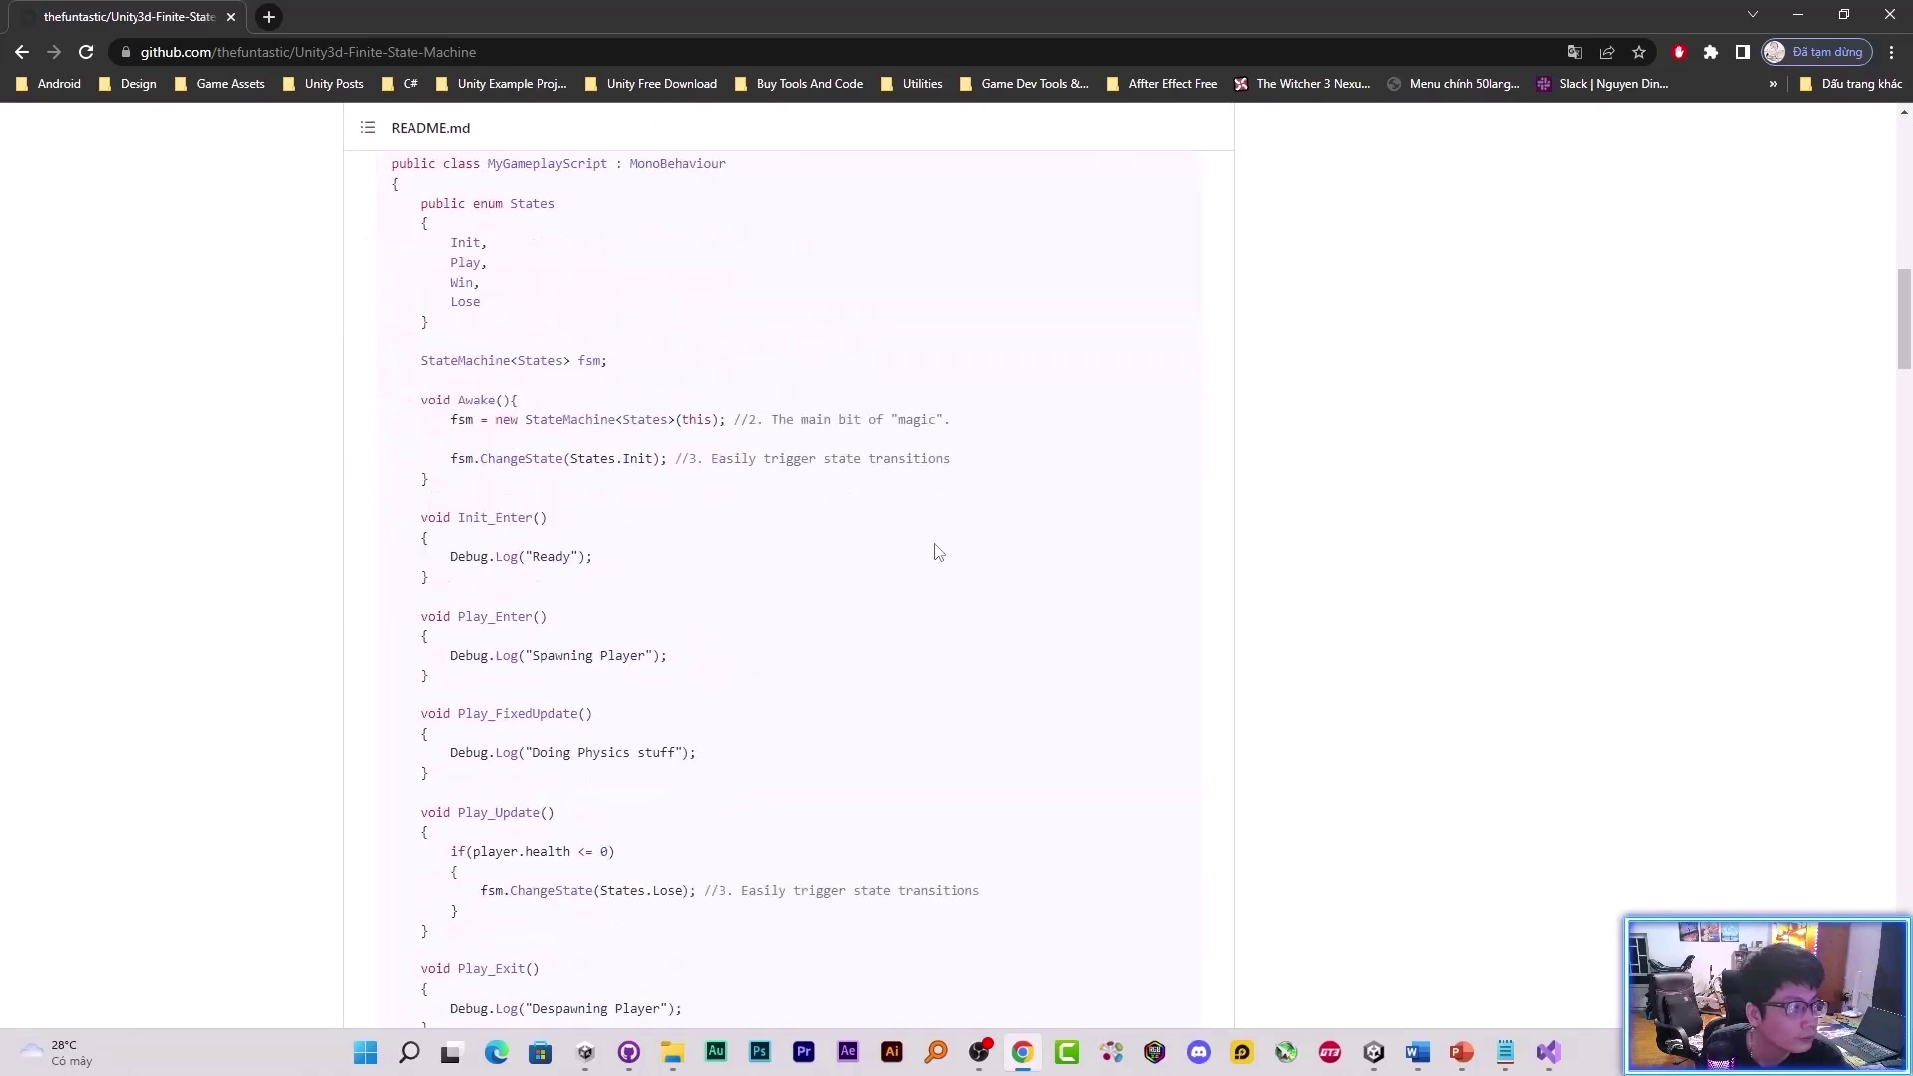
scroll(919, 535, "down", 7)
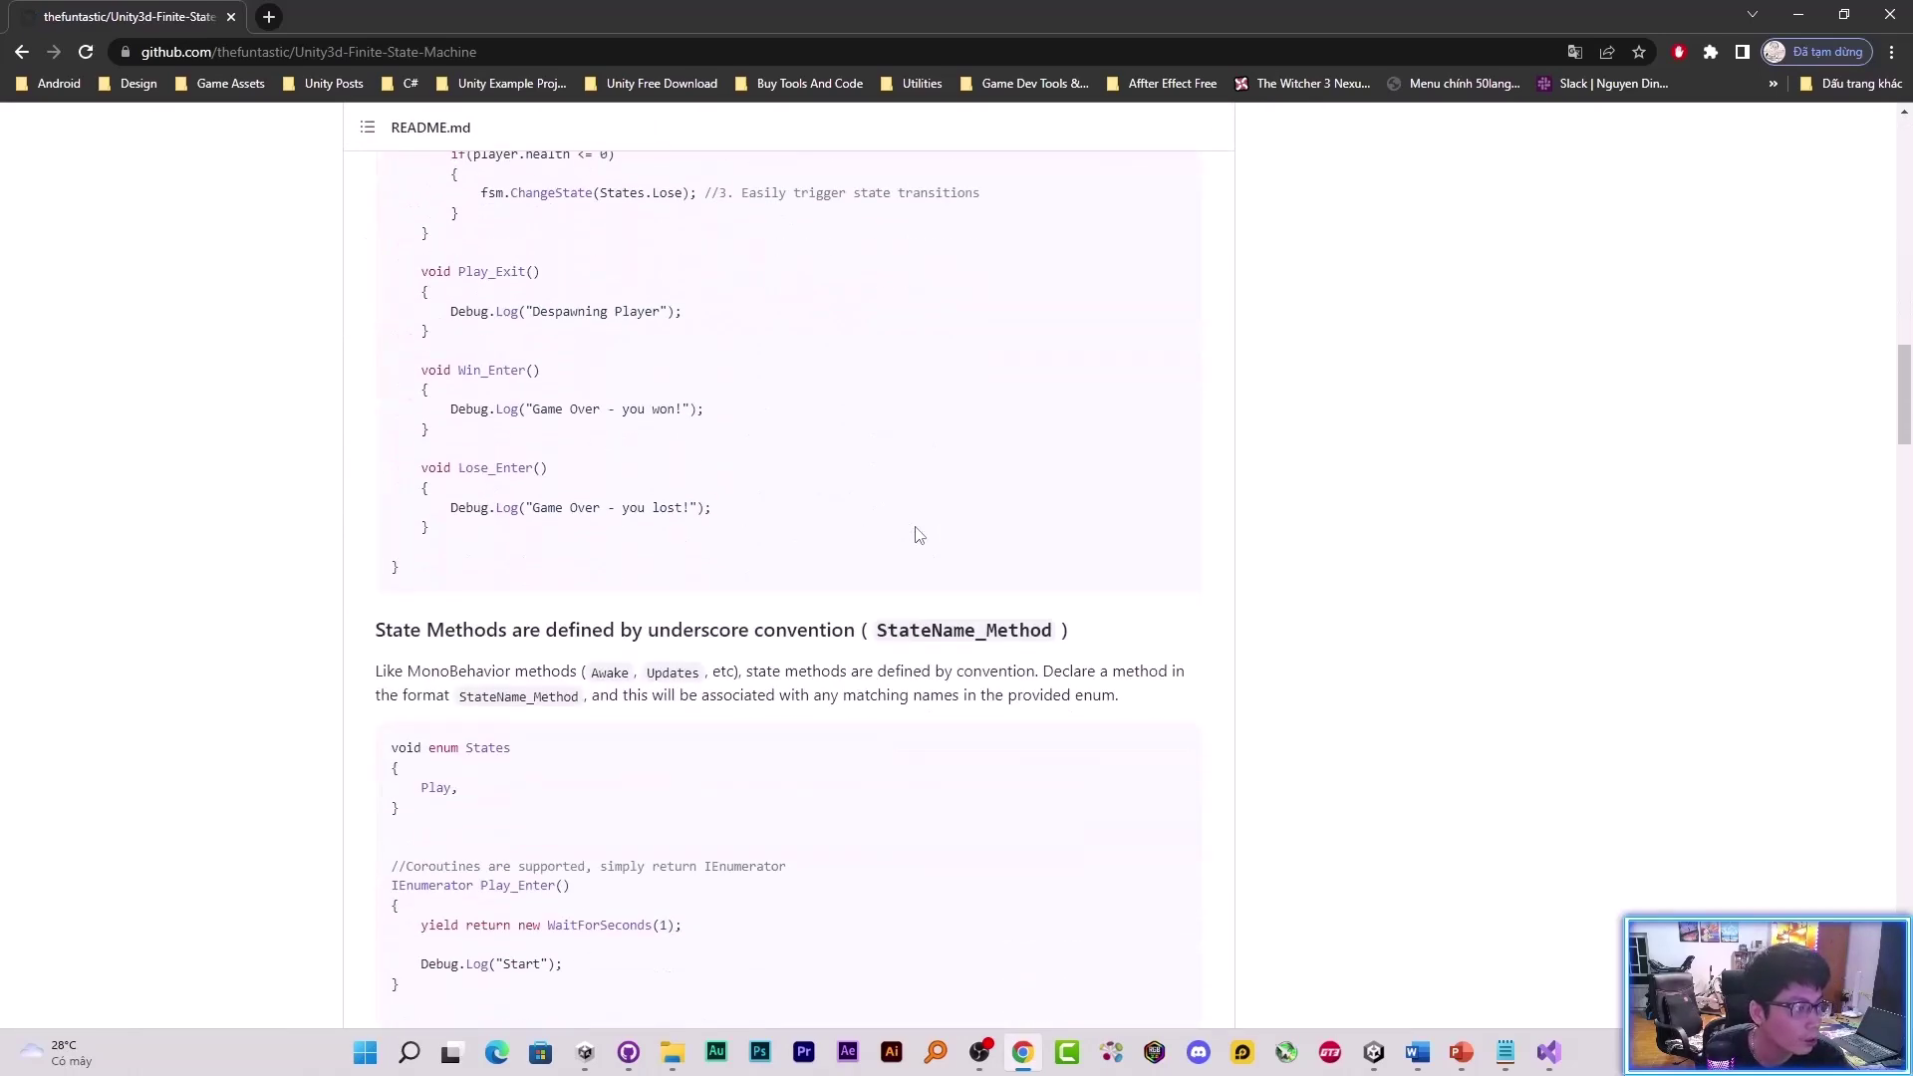
left_click(1373, 1052)
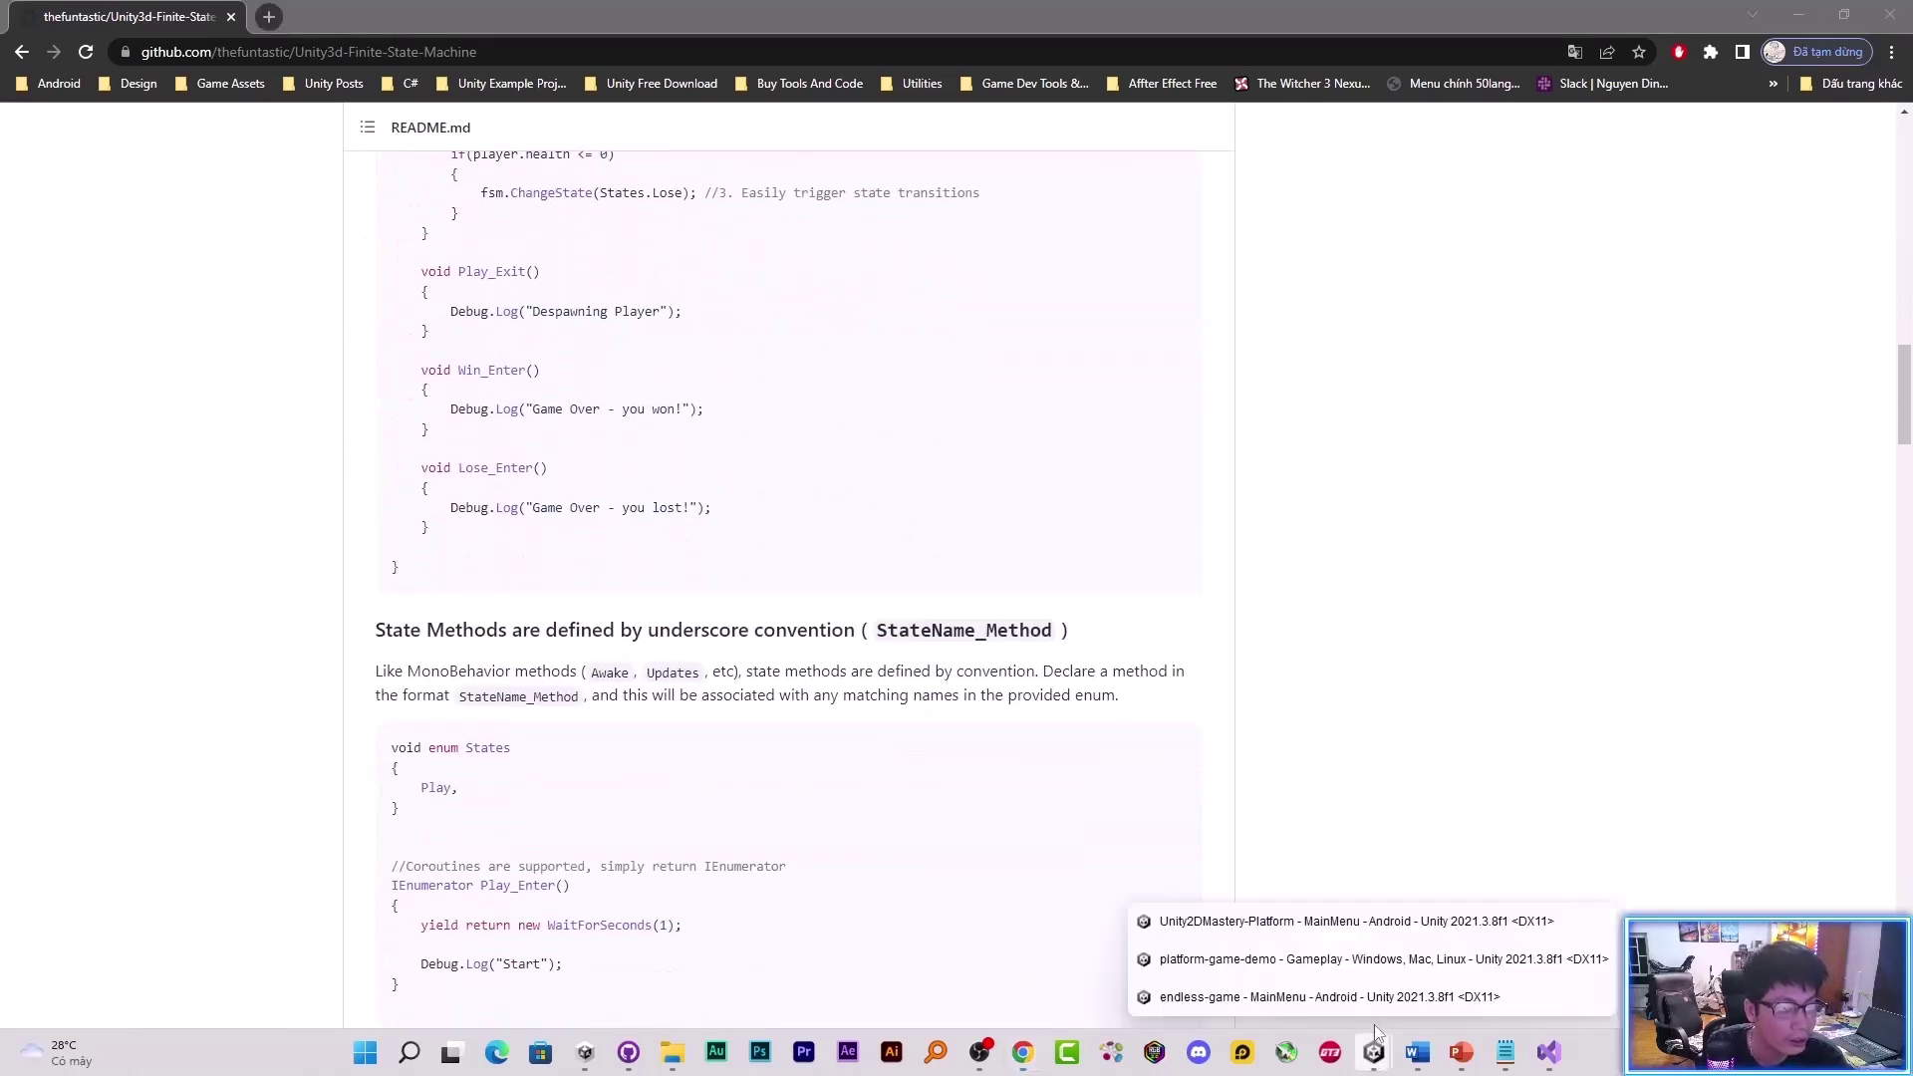
- In platform-game-demo, expand OutSource/MonsterLove to show Drivers, Events and StateMachine
left_click(1383, 962)
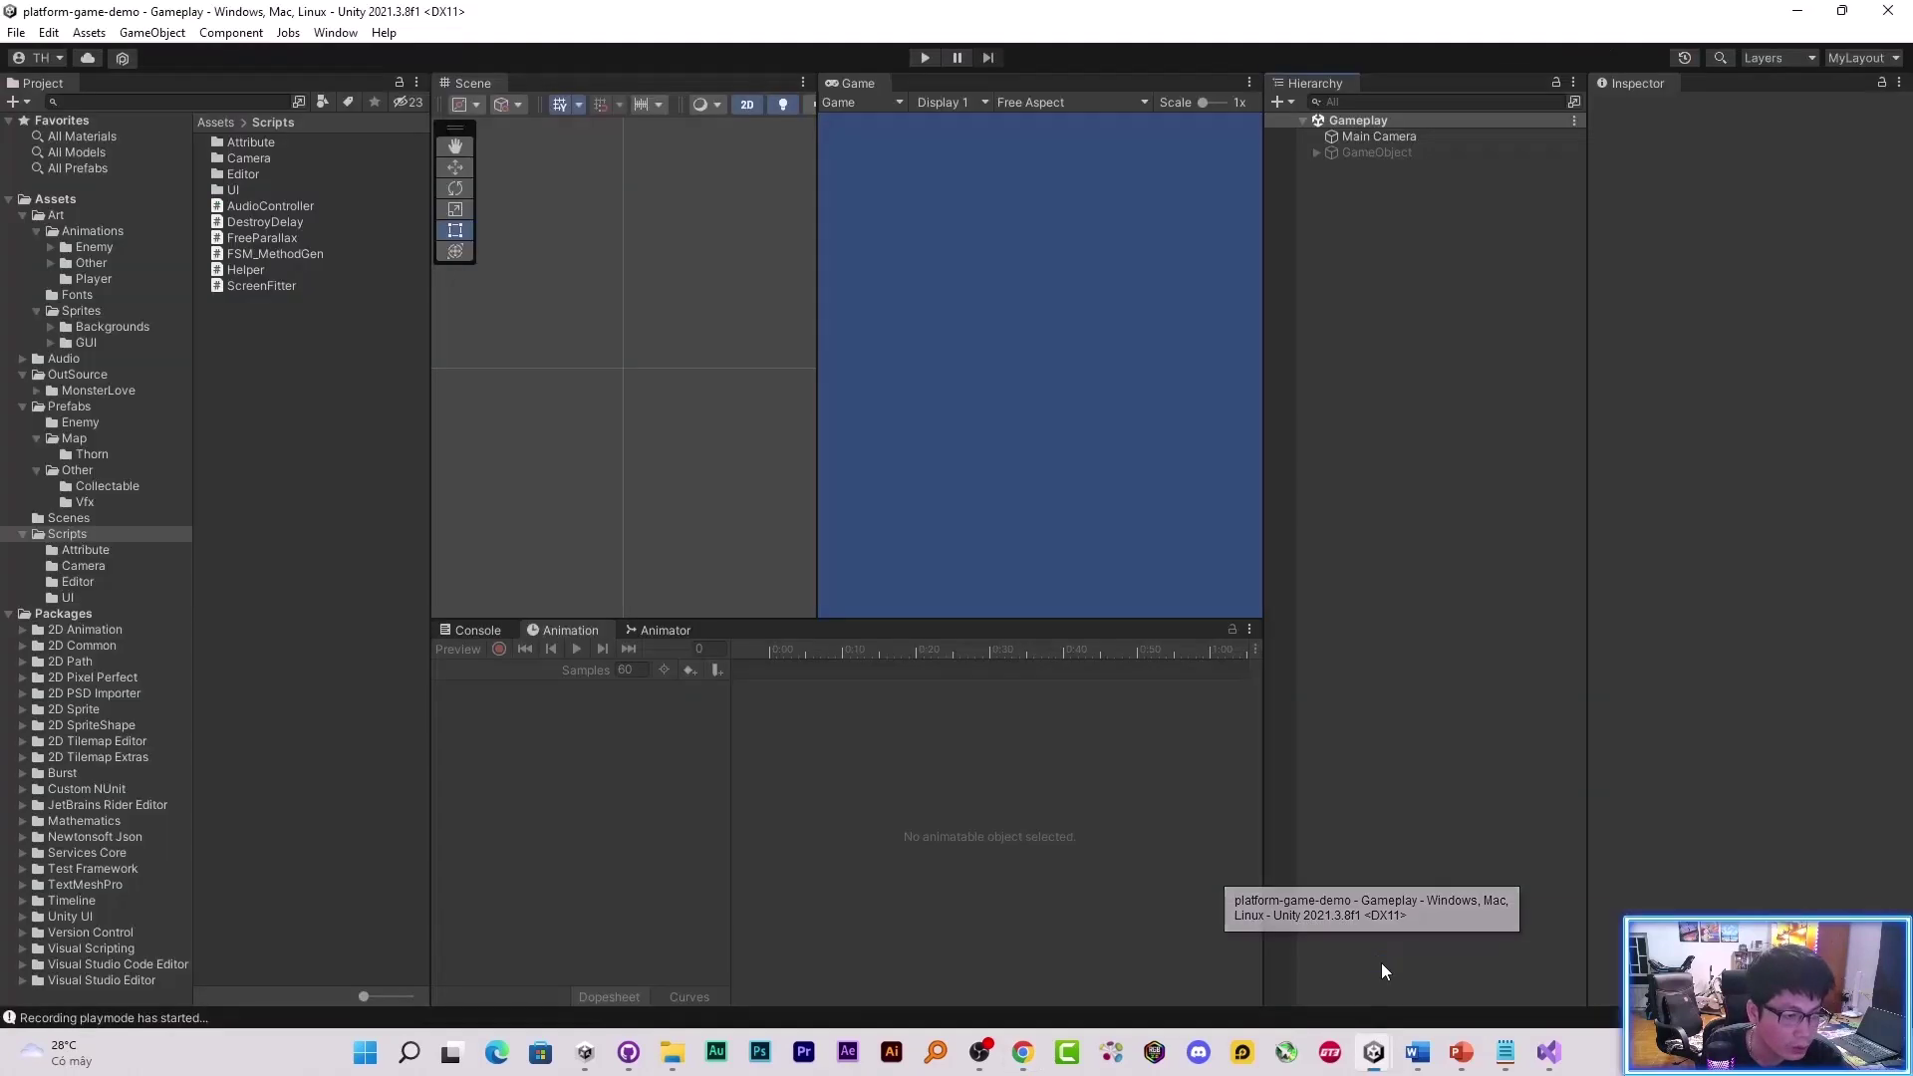
left_click(77, 378)
left_click(95, 390)
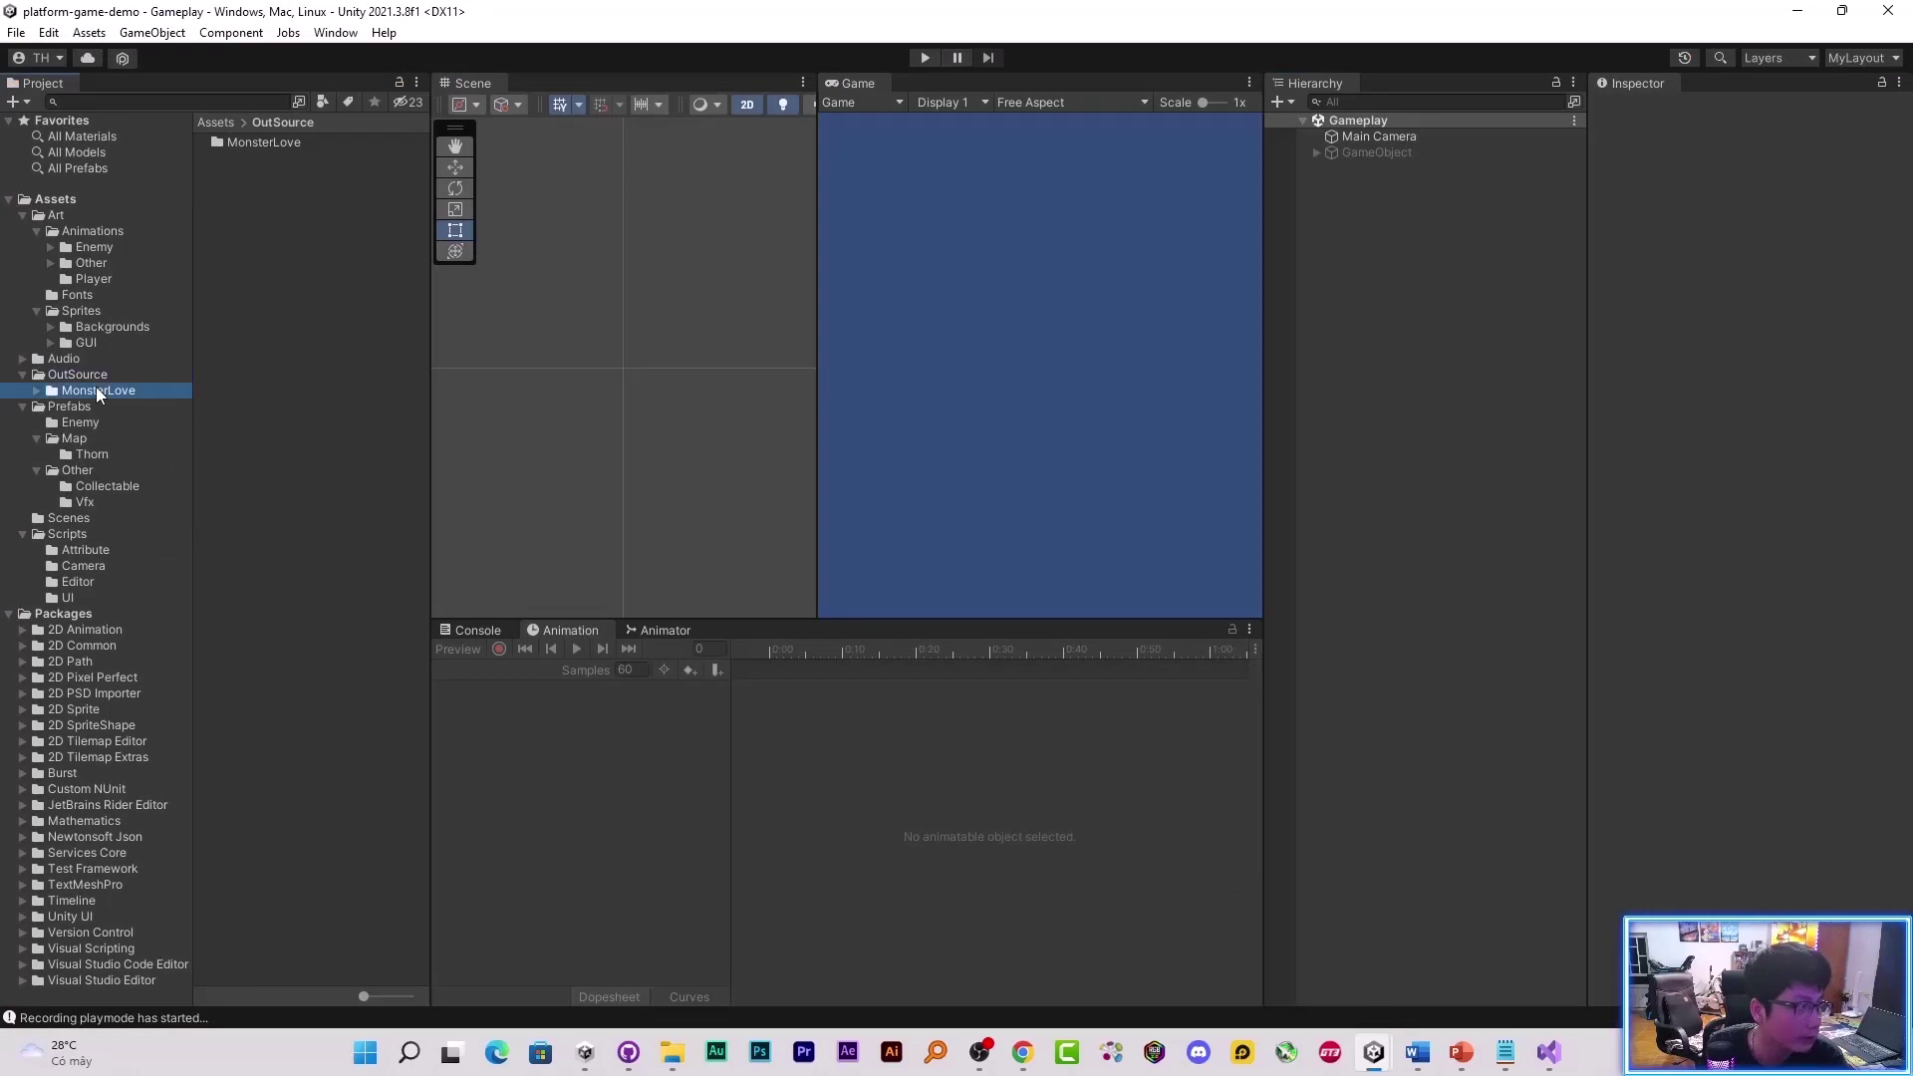
left_click(37, 392)
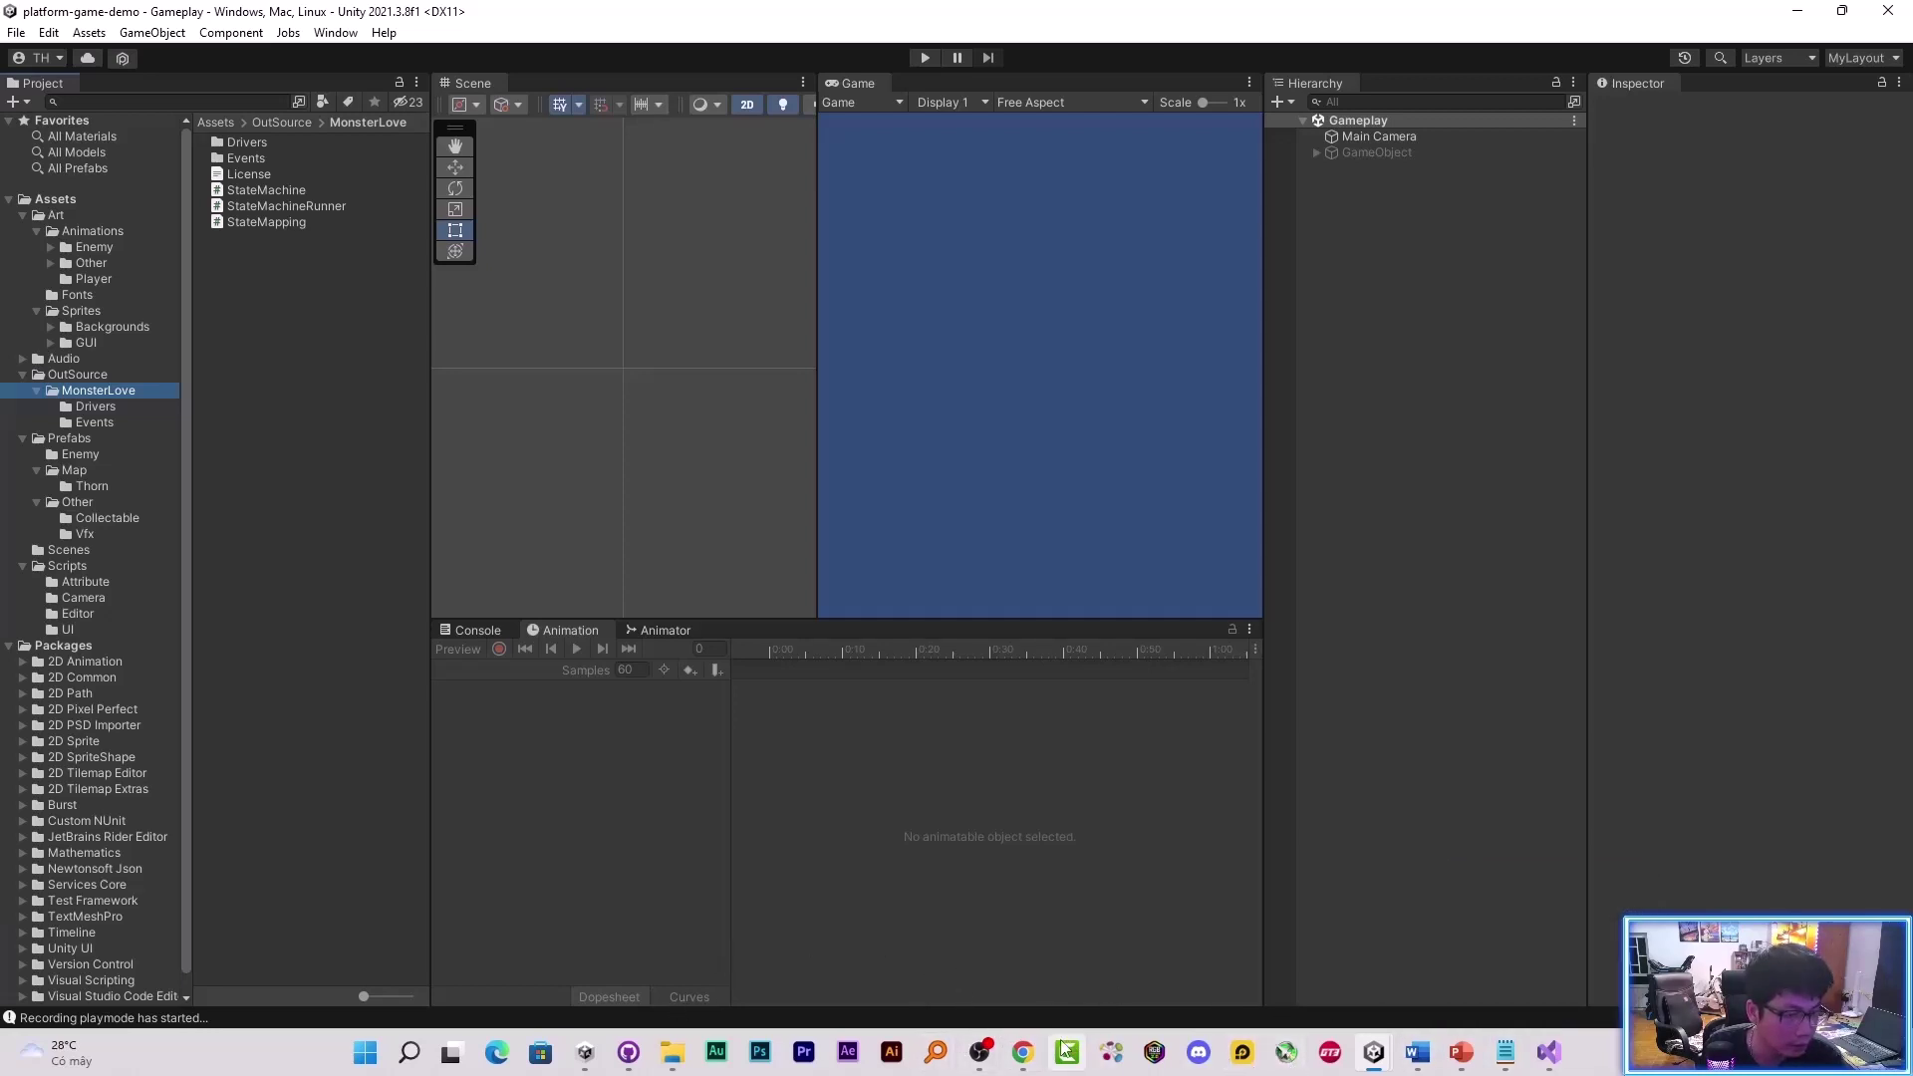
left_click(1026, 1052)
- Read the README down to Async Transitions and back, then show the Enter/Update/Exit/Finally slide
scroll(772, 762, "down", 8)
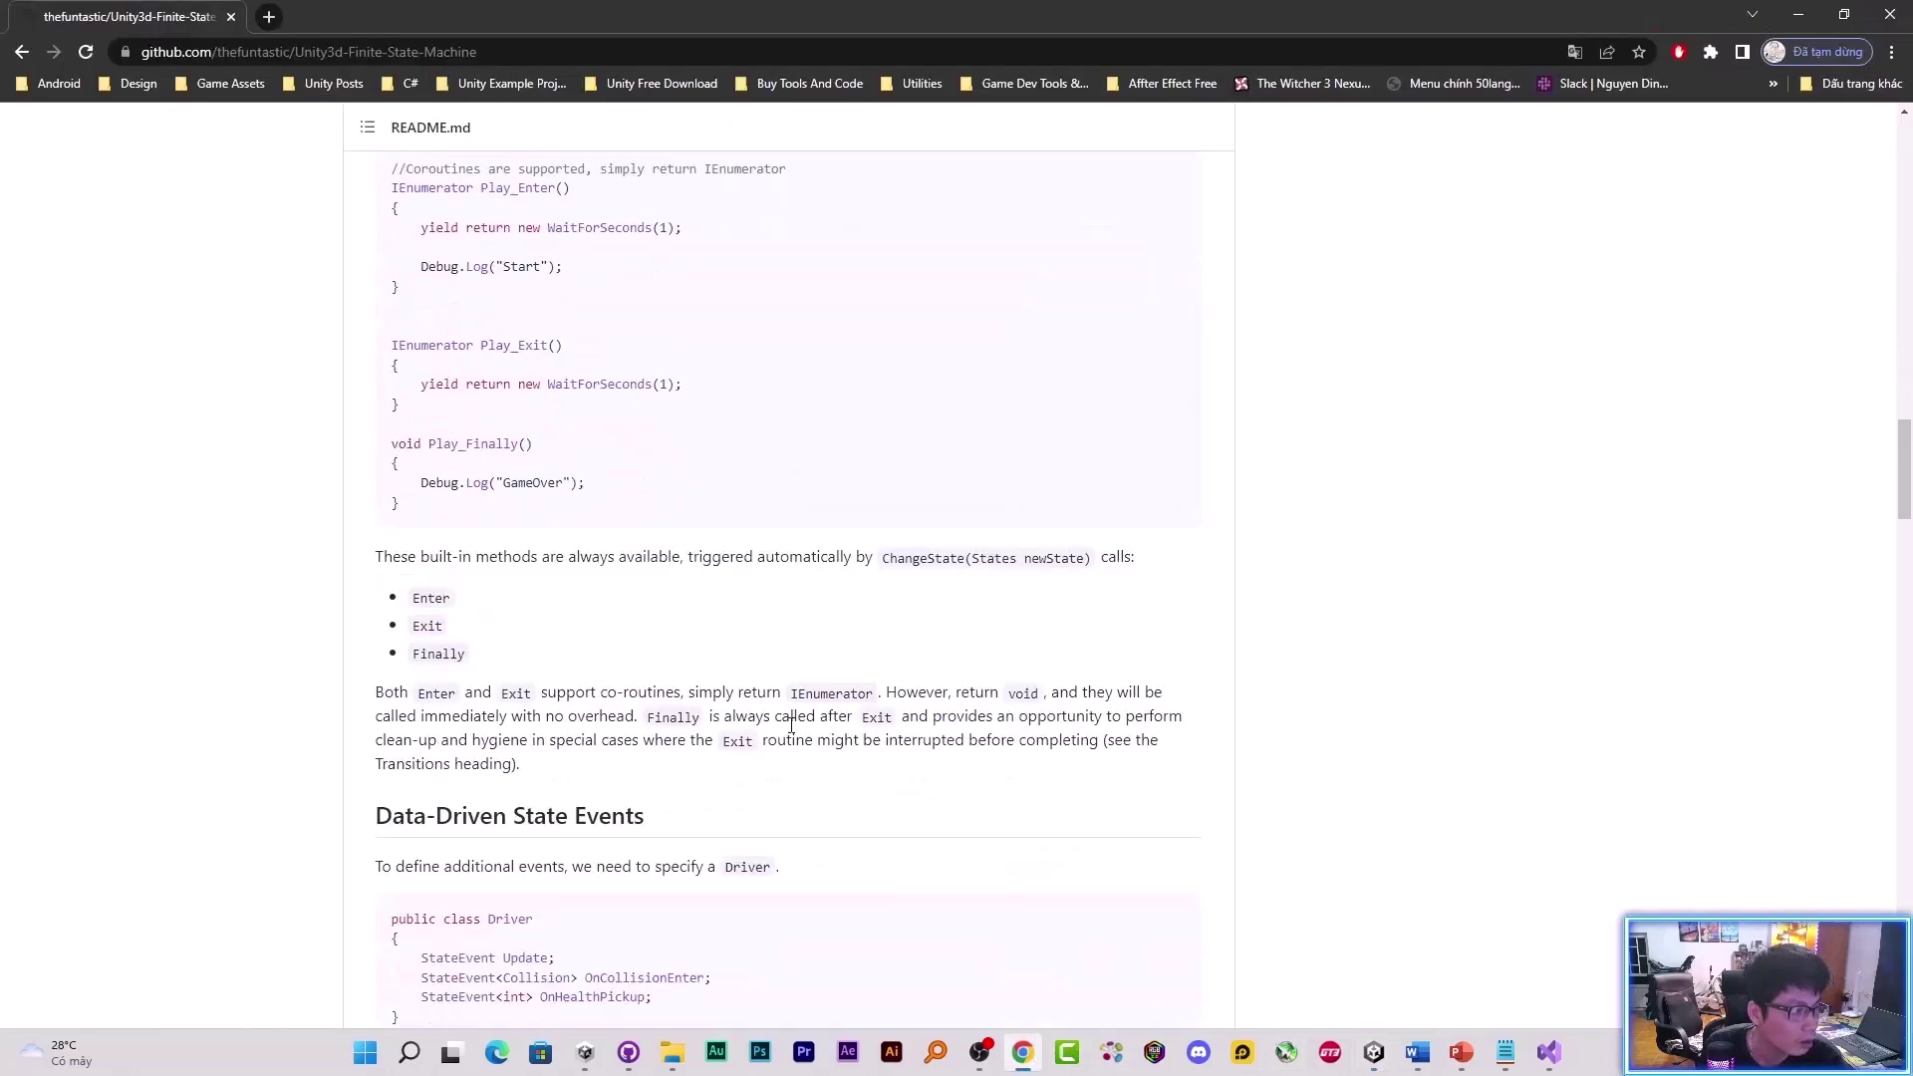
scroll(791, 724, "down", 12)
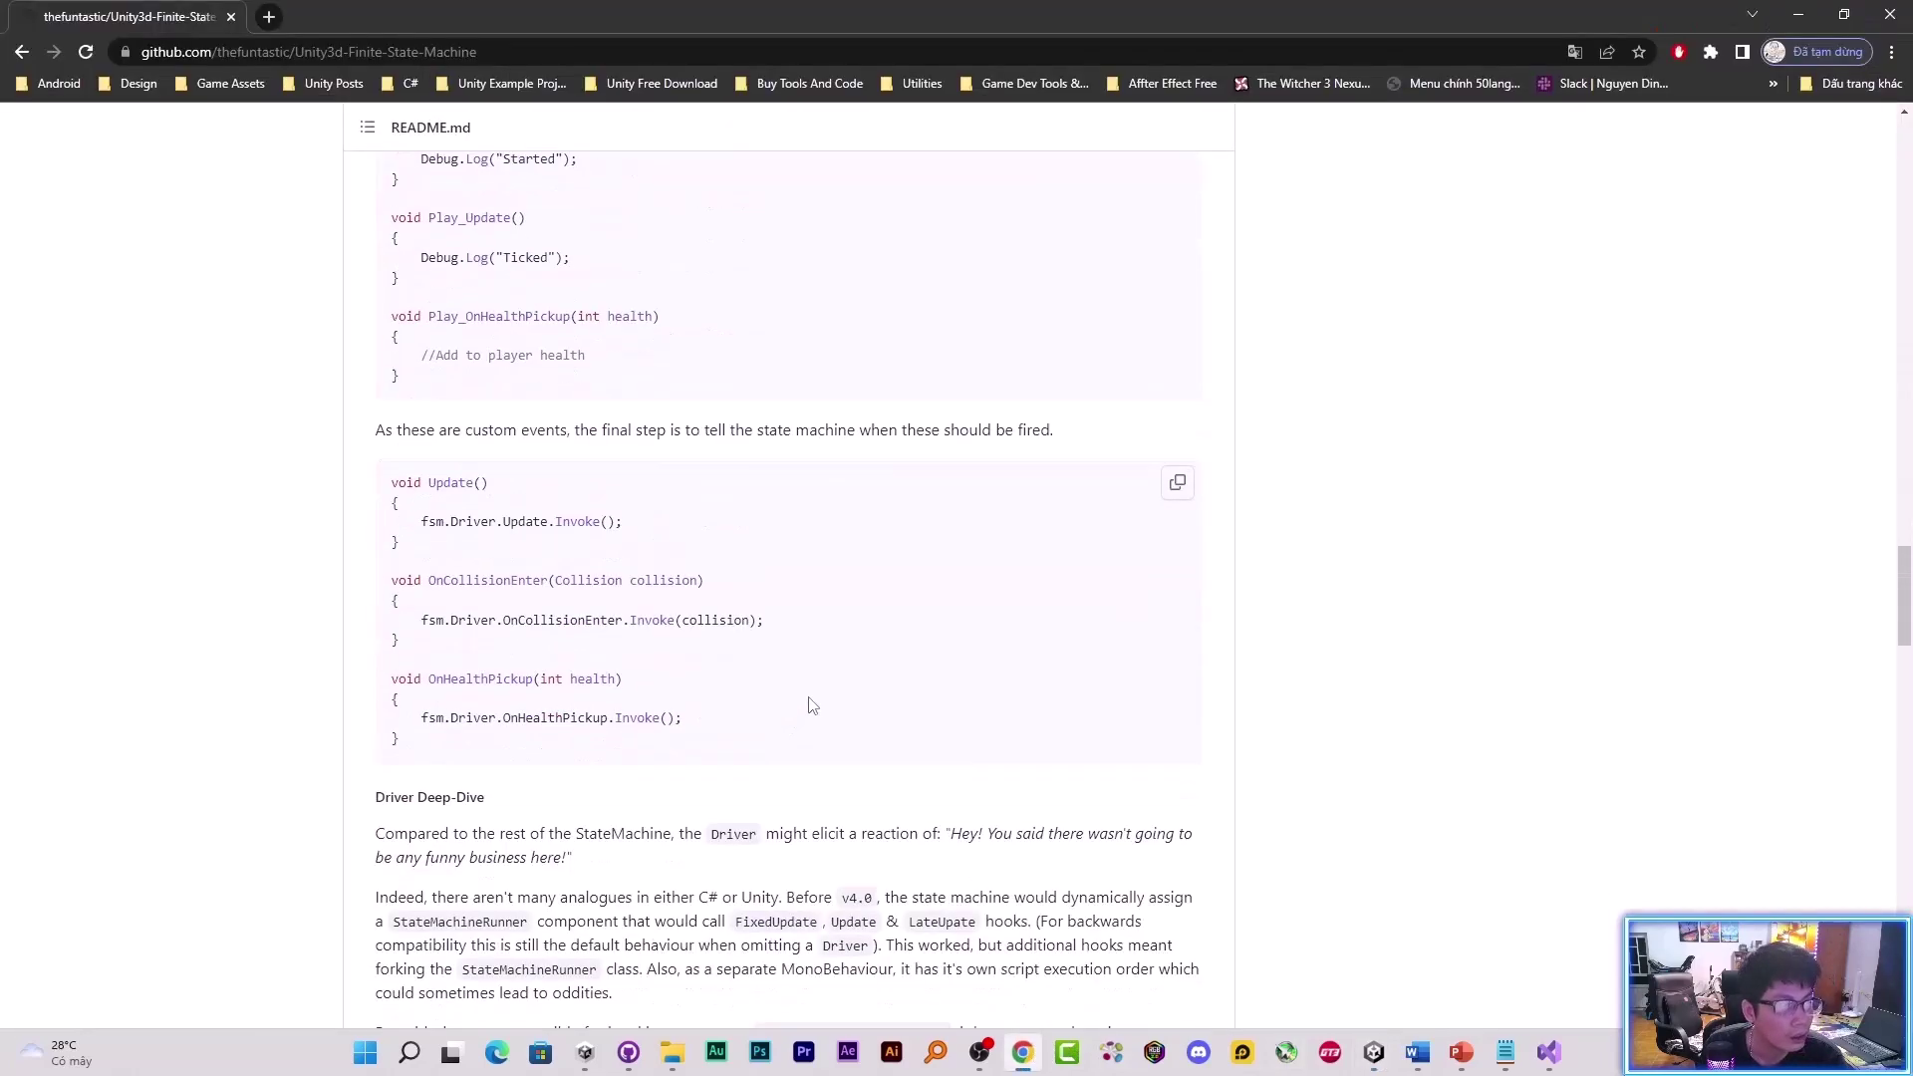
scroll(810, 701, "down", 11)
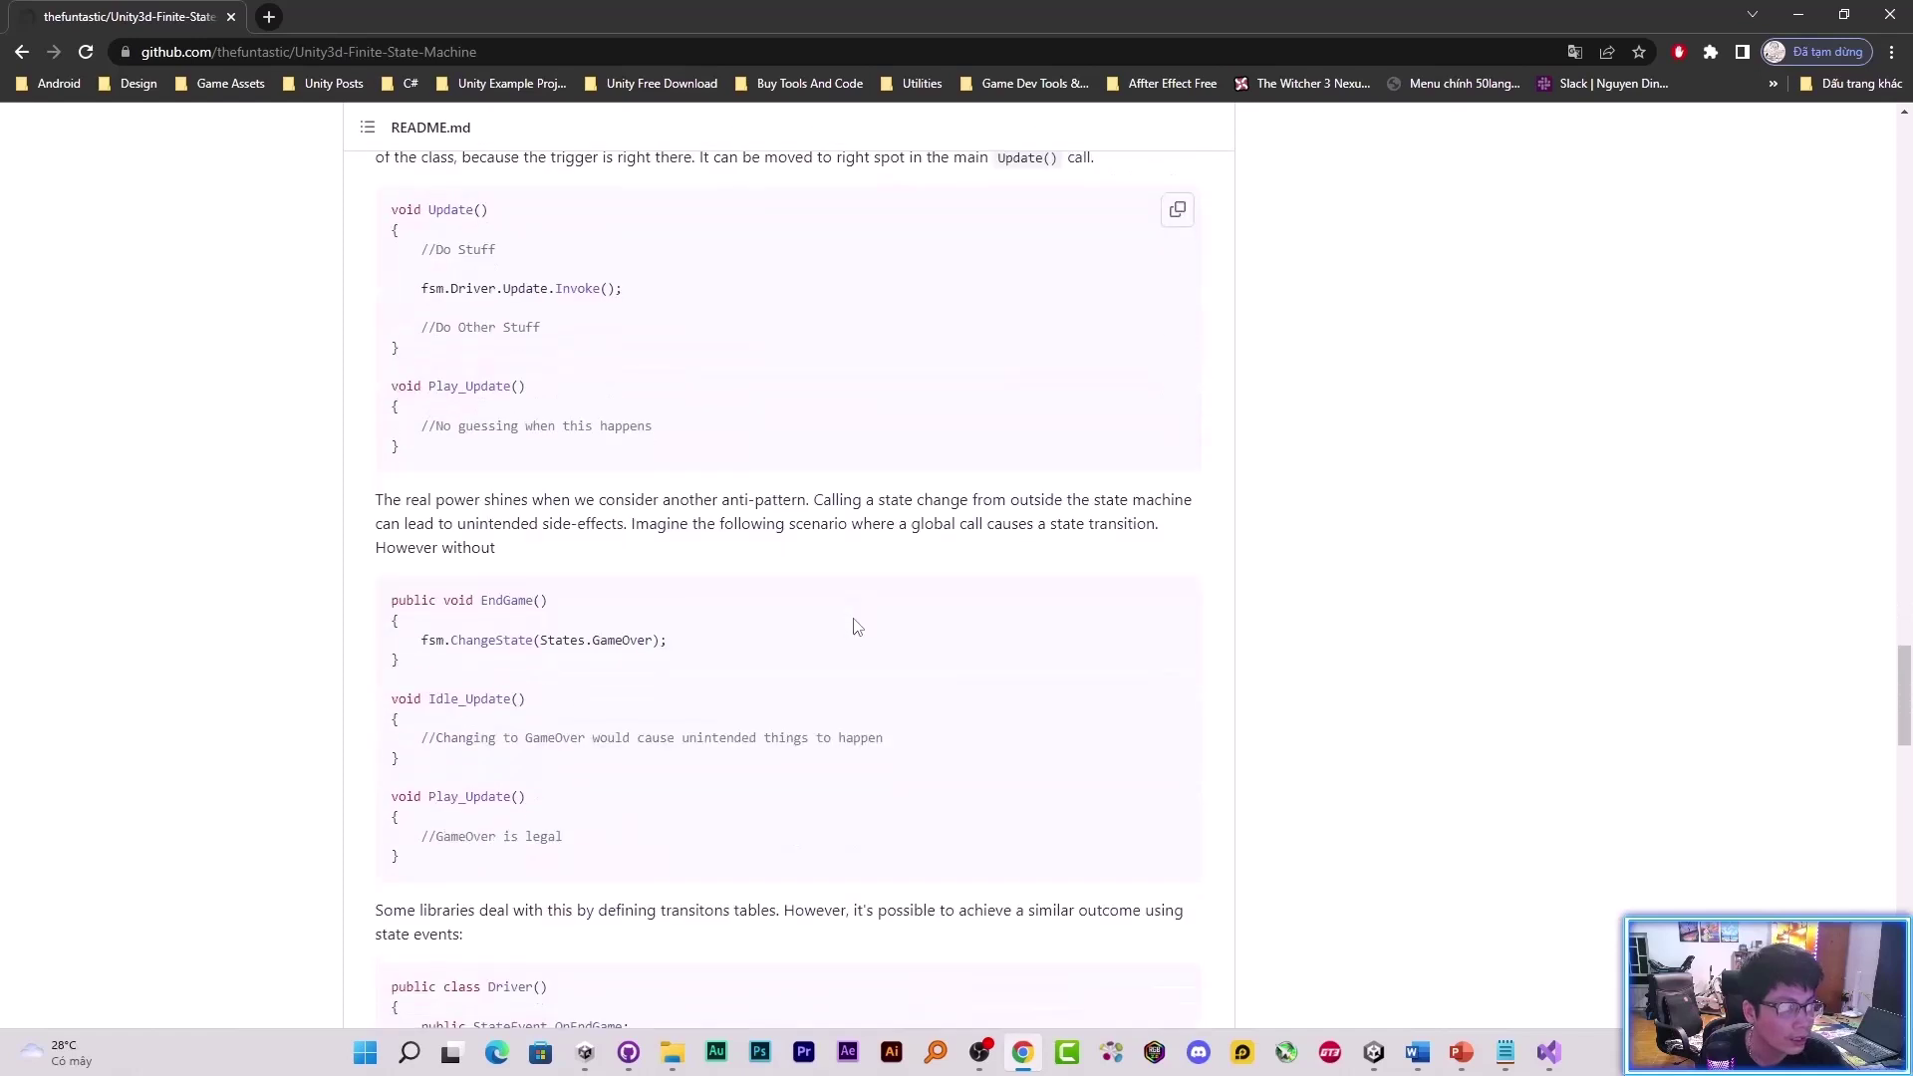
scroll(855, 626, "down", 10)
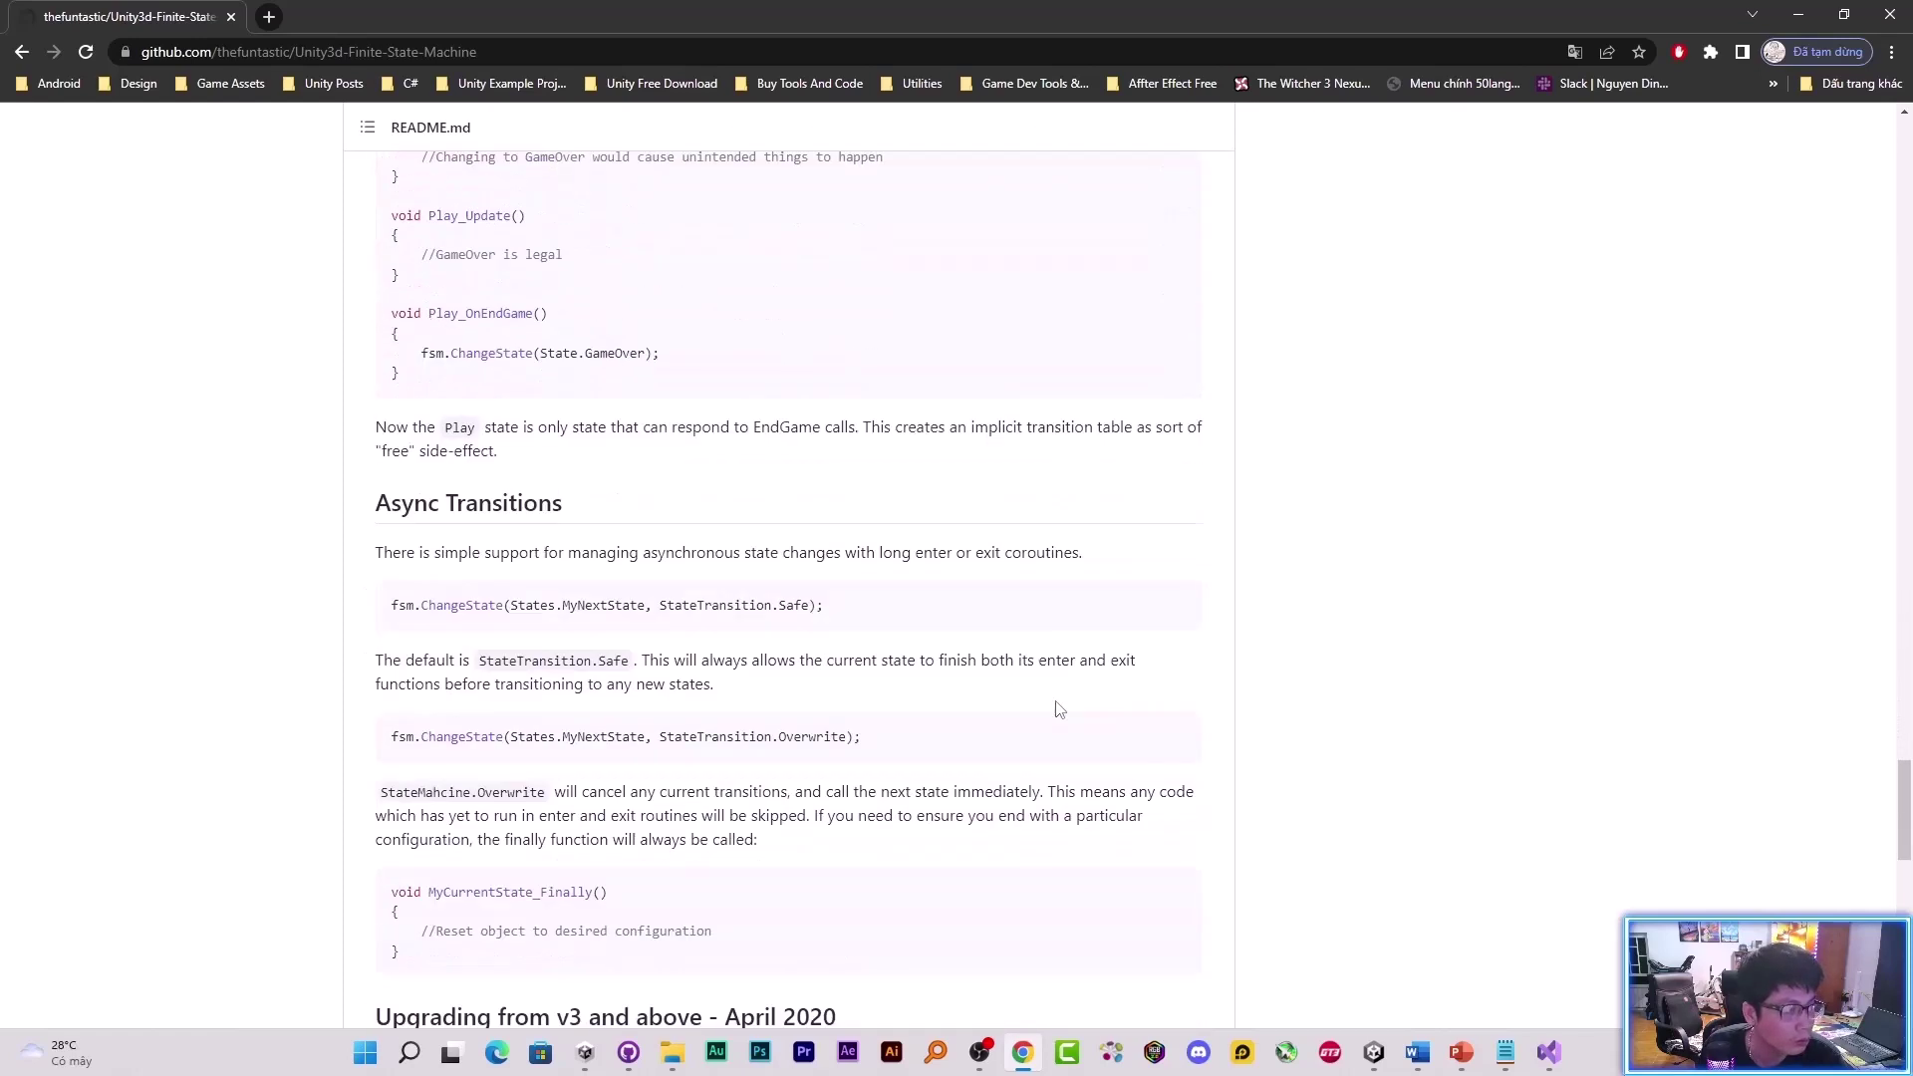
scroll(1027, 688, "down", 2)
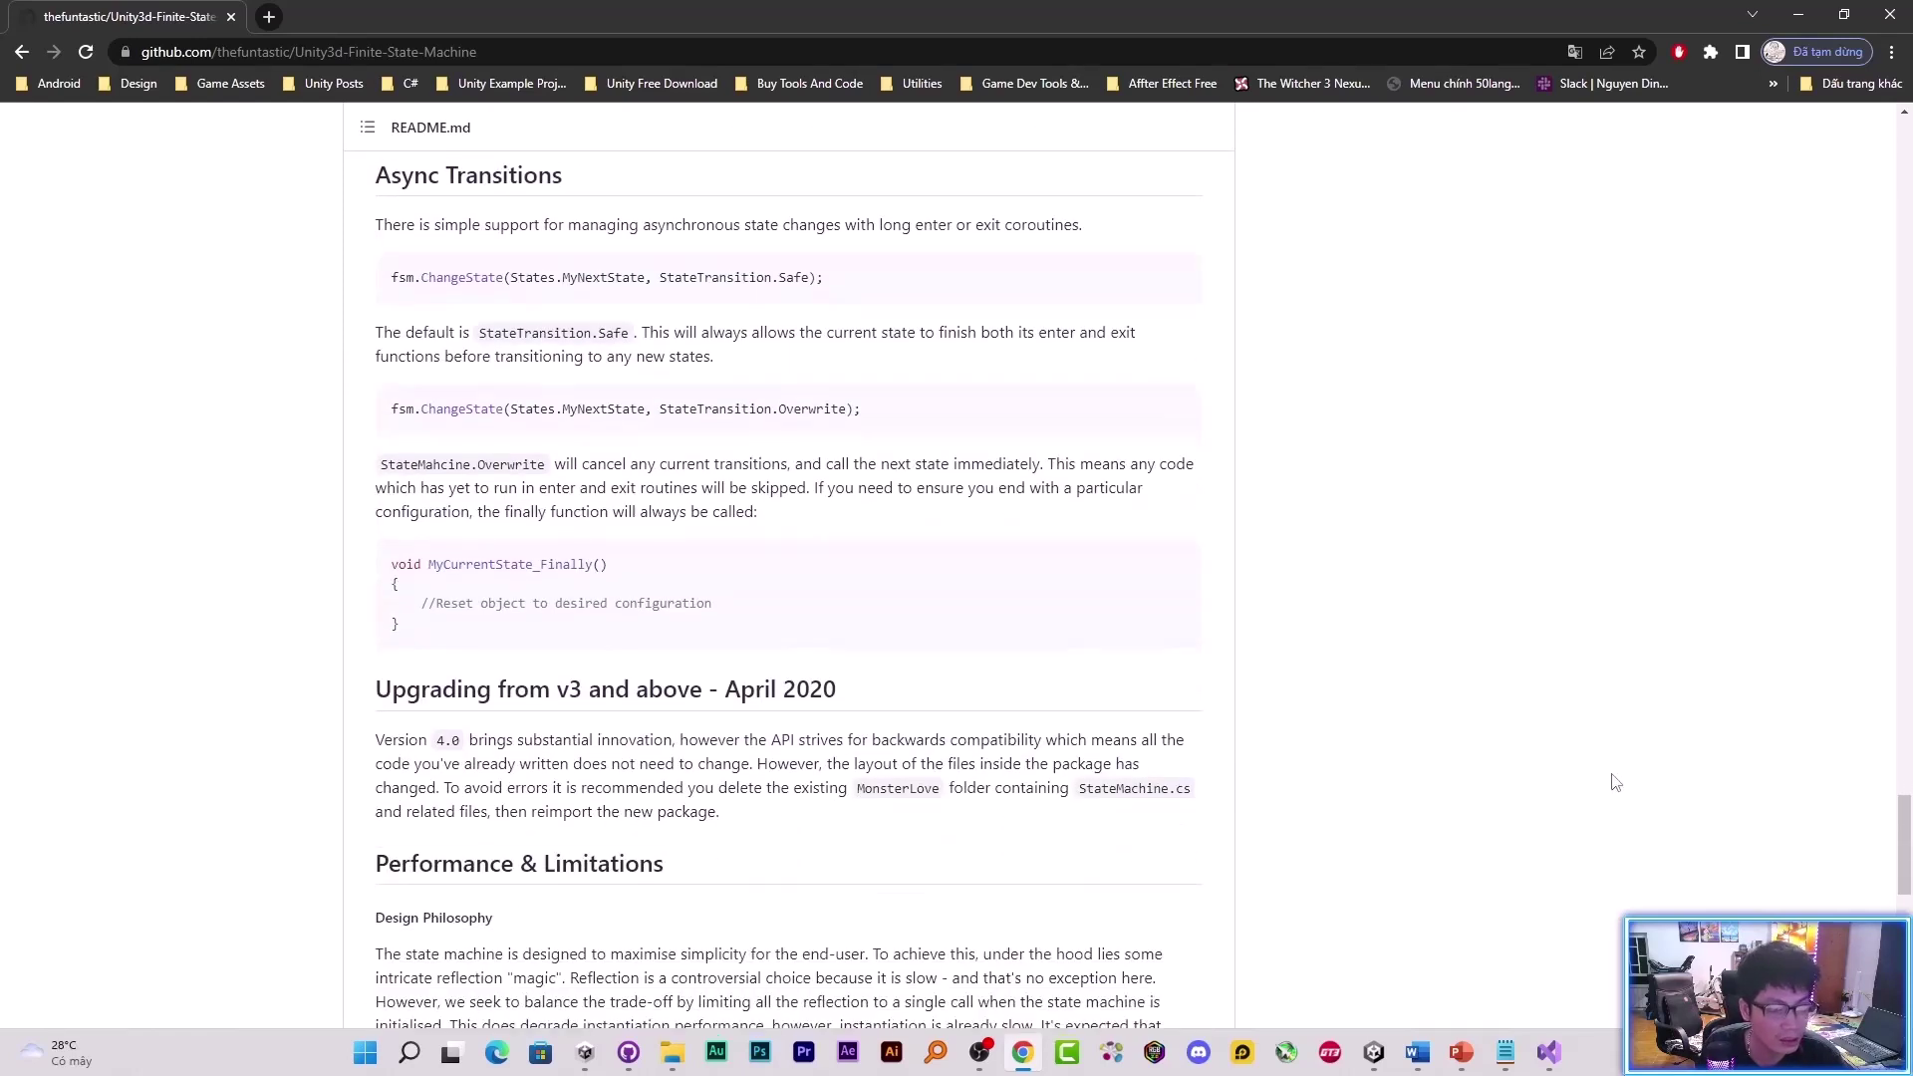
left_click_drag(1900, 792, 1883, 289)
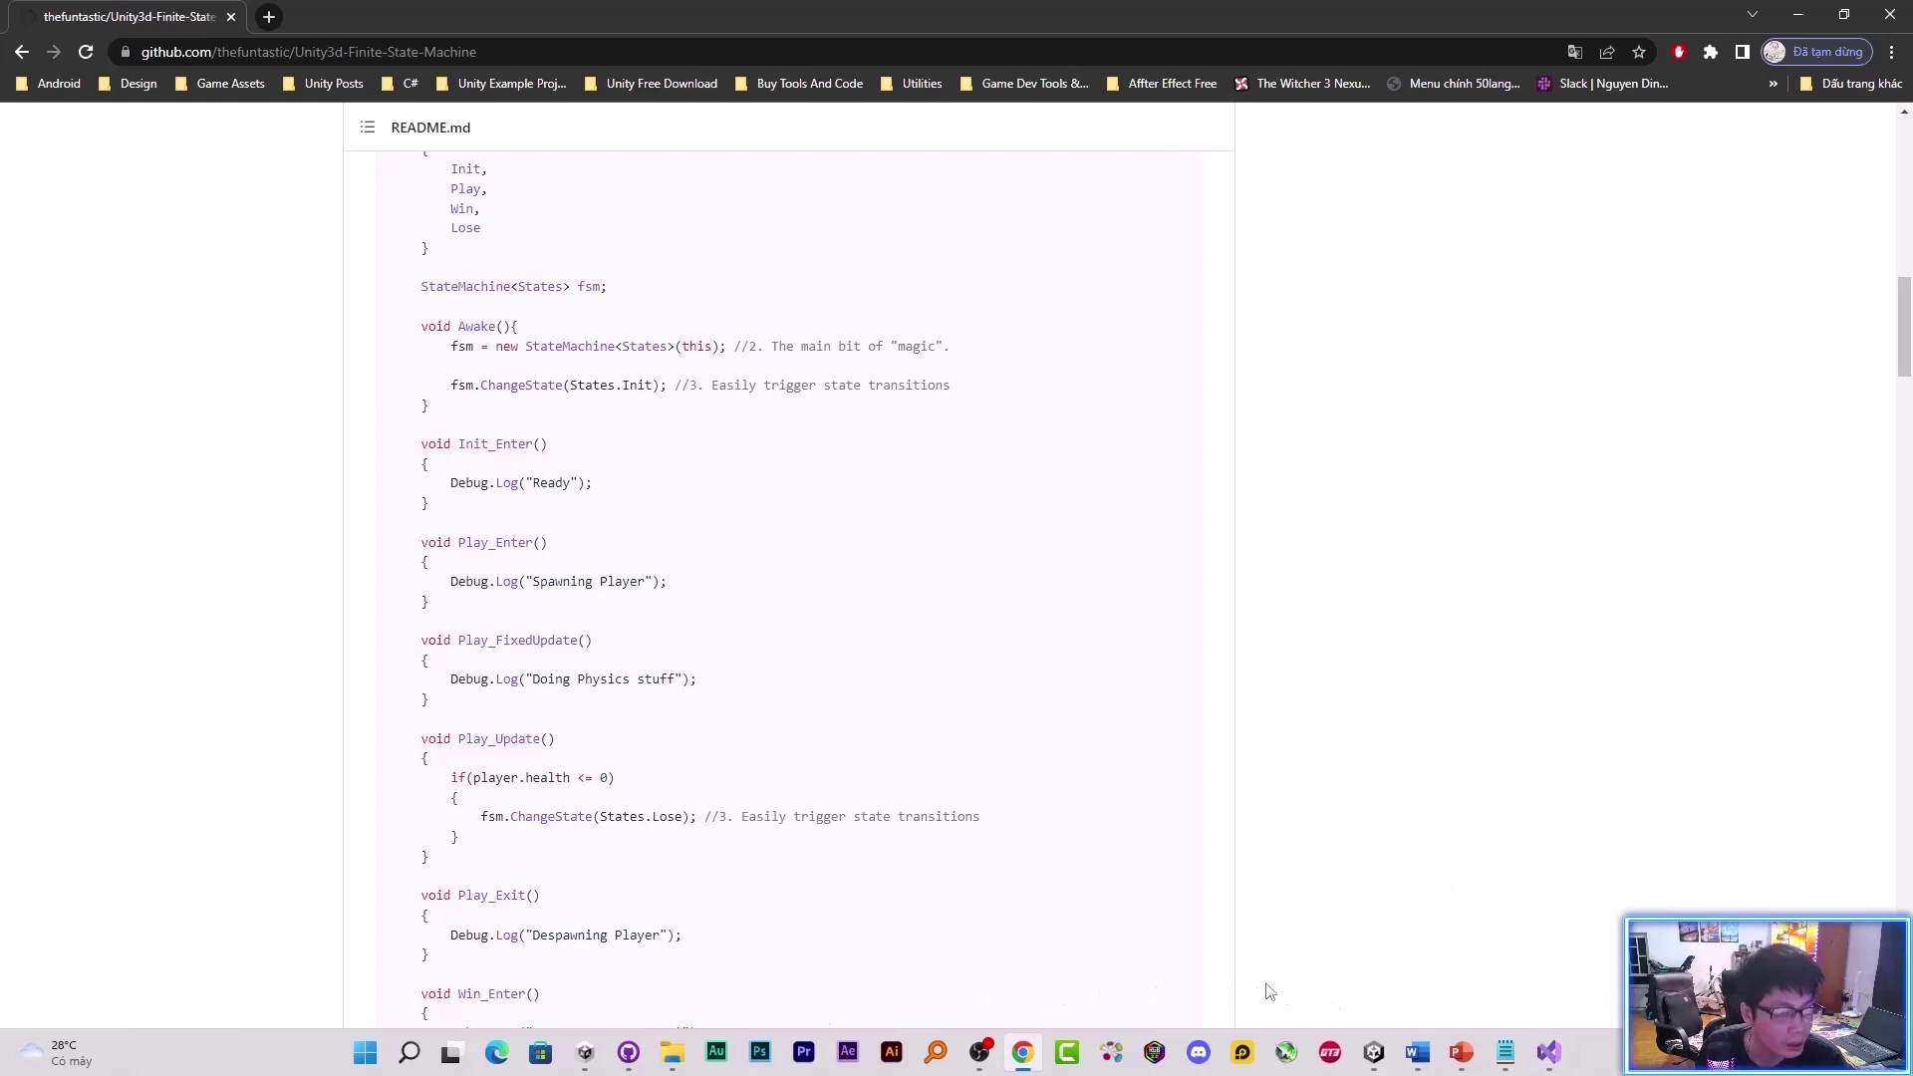
left_click(1461, 1052)
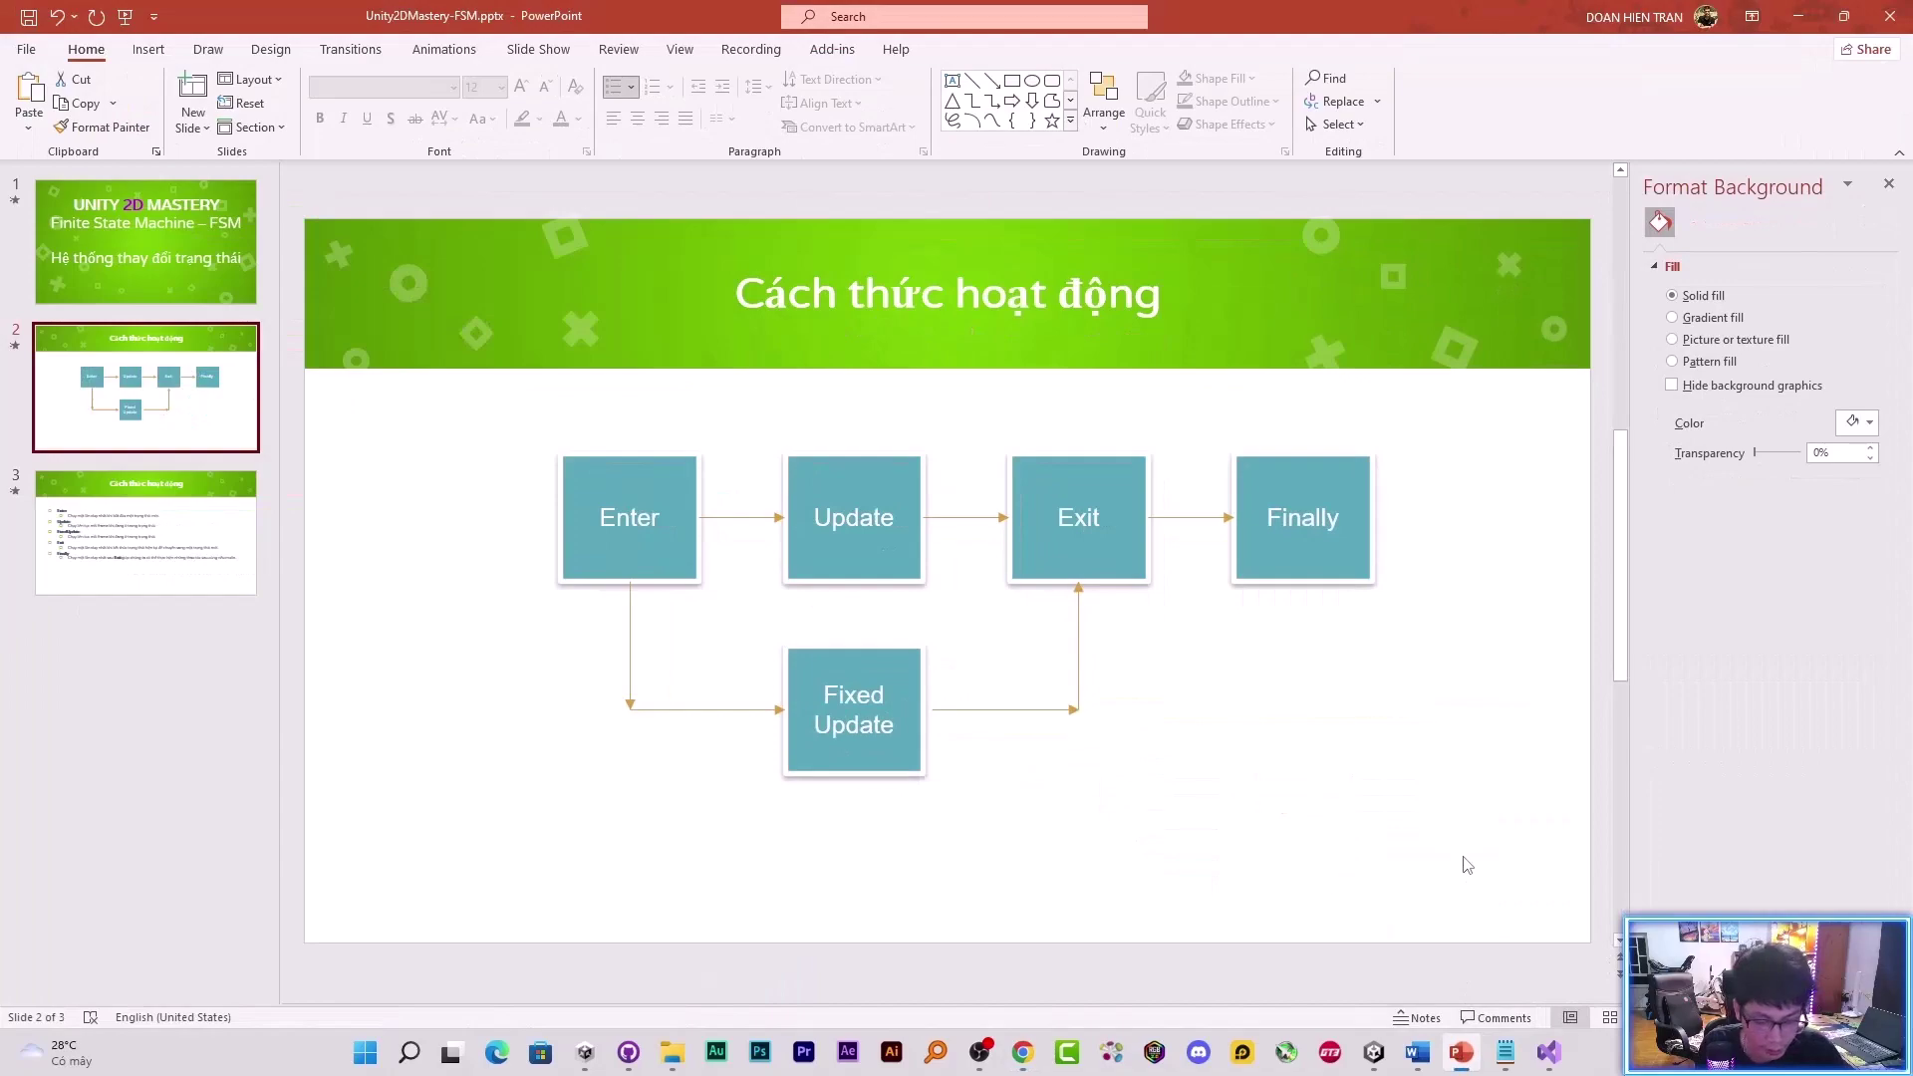